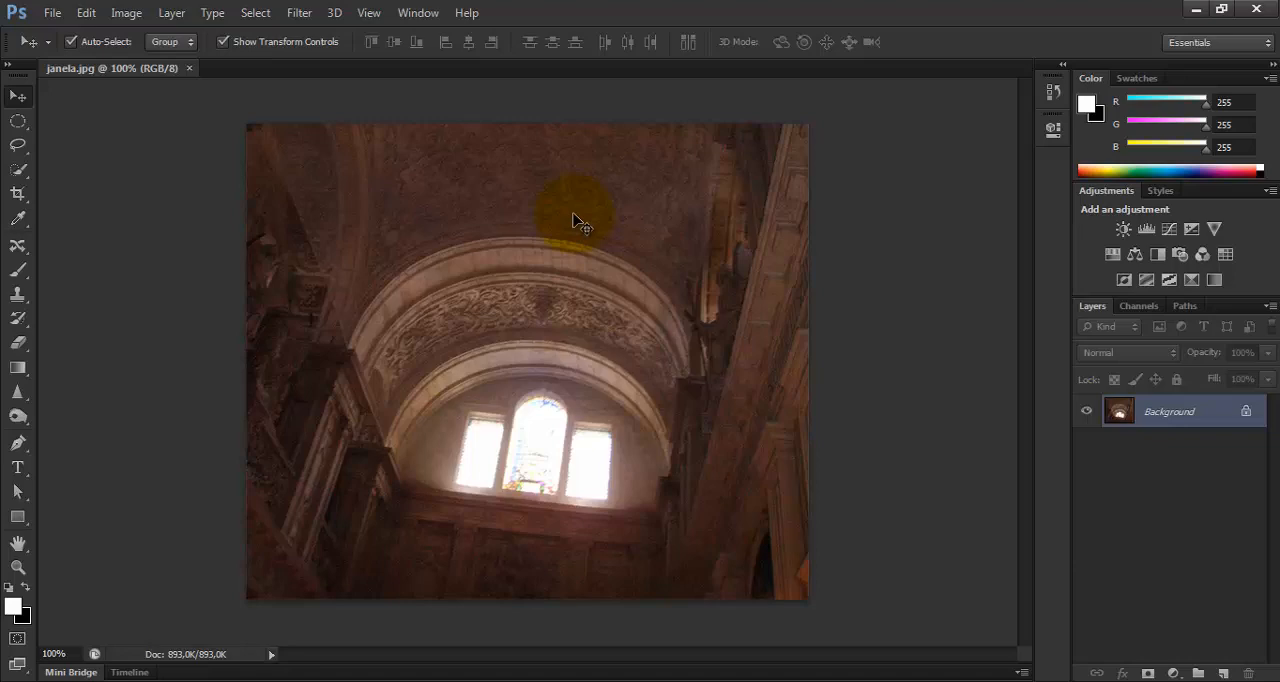
Import rodas.ai from the 8_layers-opcoes-avancadas folder at 1479 × 1111 pixels and close it without saving.
{"action": "left_click", "coordinate": [52, 13]}
{"action": "left_click", "coordinate": [84, 57]}
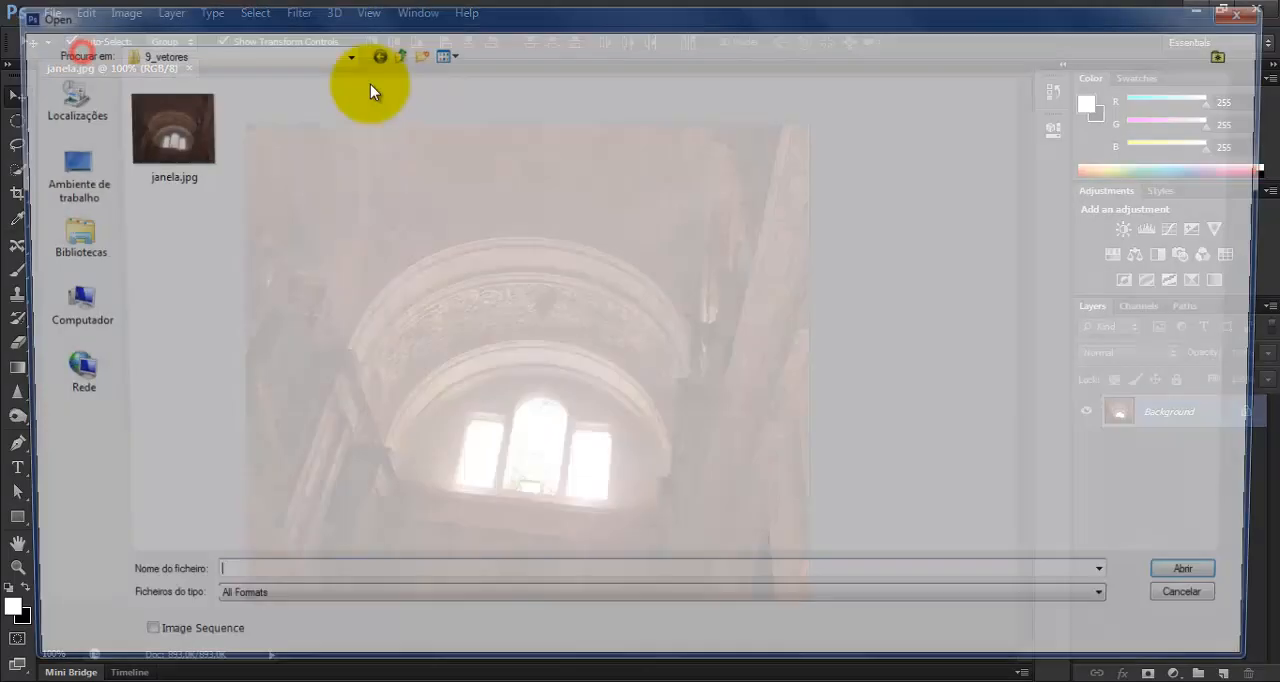
{"action": "left_click", "coordinate": [394, 55]}
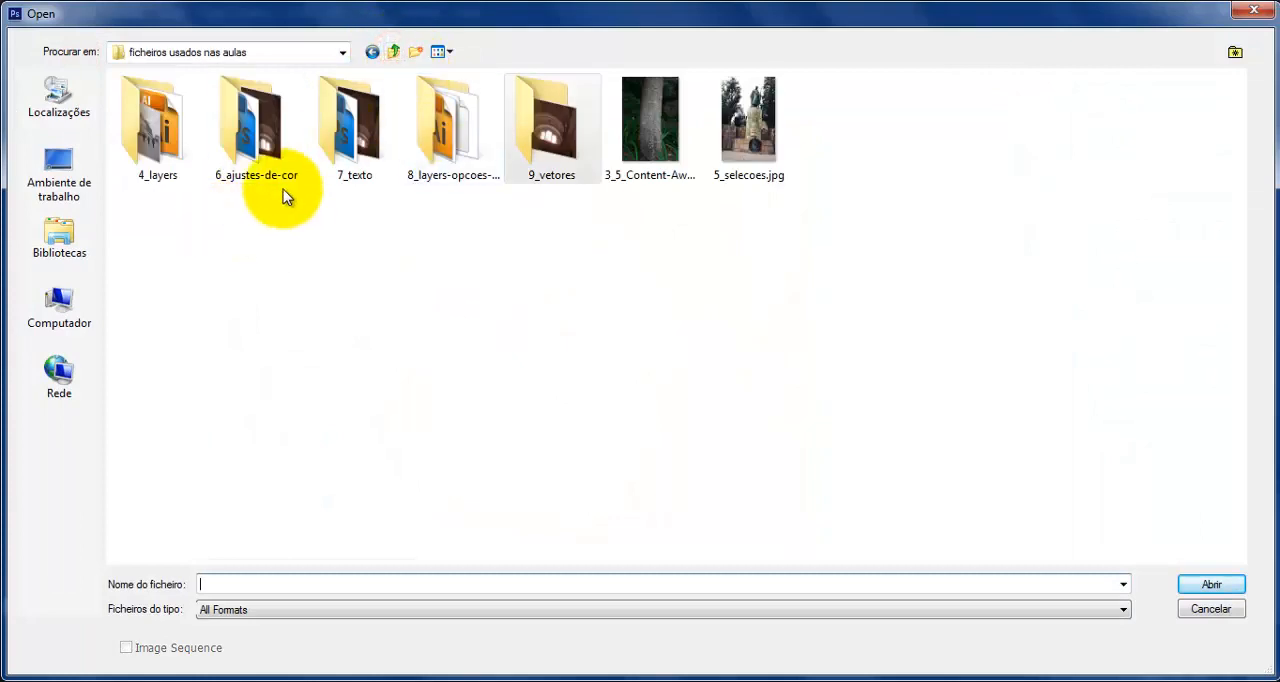
{"action": "double_click", "coordinate": [440, 135]}
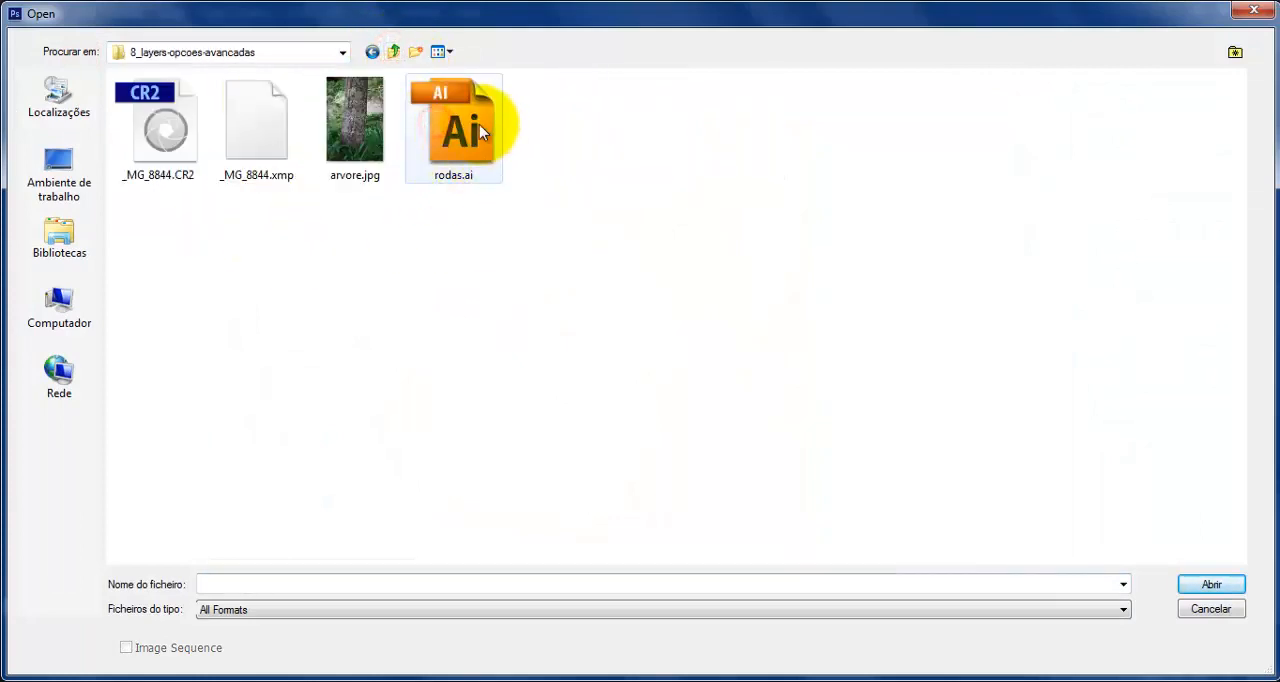
{"action": "double_click", "coordinate": [455, 128]}
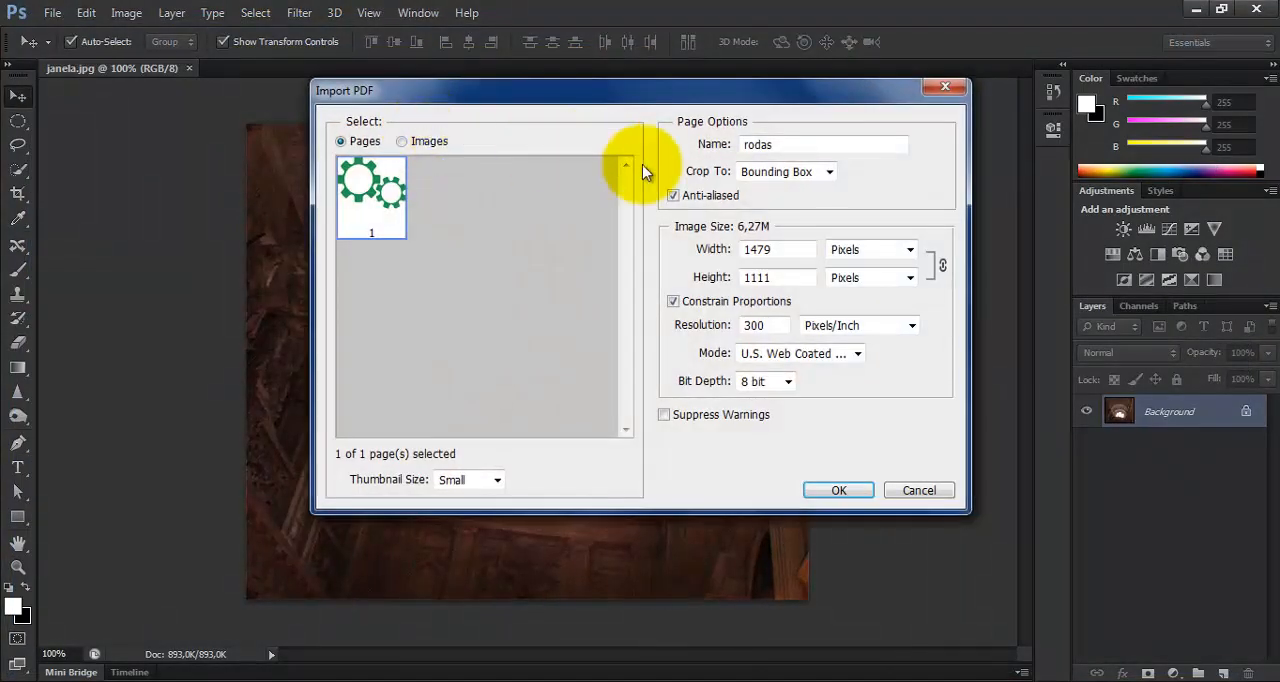
{"action": "left_click", "coordinate": [855, 491]}
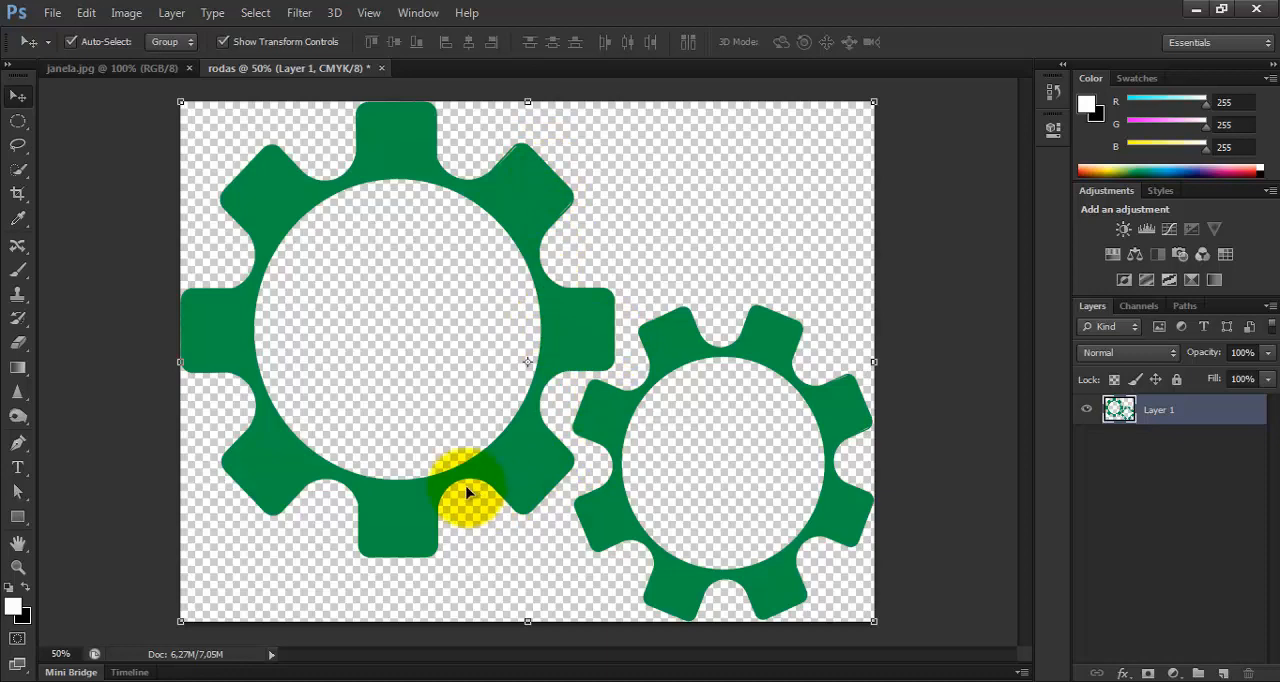
{"action": "left_click", "coordinate": [384, 68]}
{"action": "left_click", "coordinate": [566, 277]}
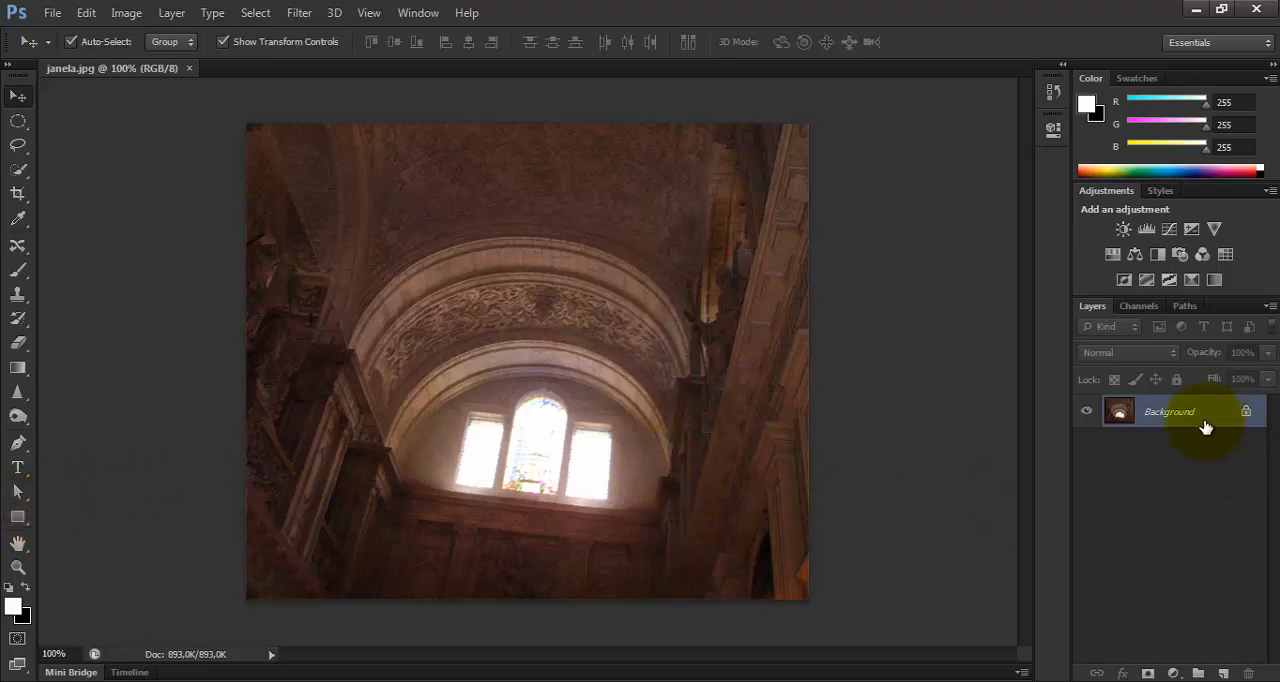
Duplicate the Background layer of janela.jpg and hide the original Background.
{"action": "key", "text": "ctrl+j"}
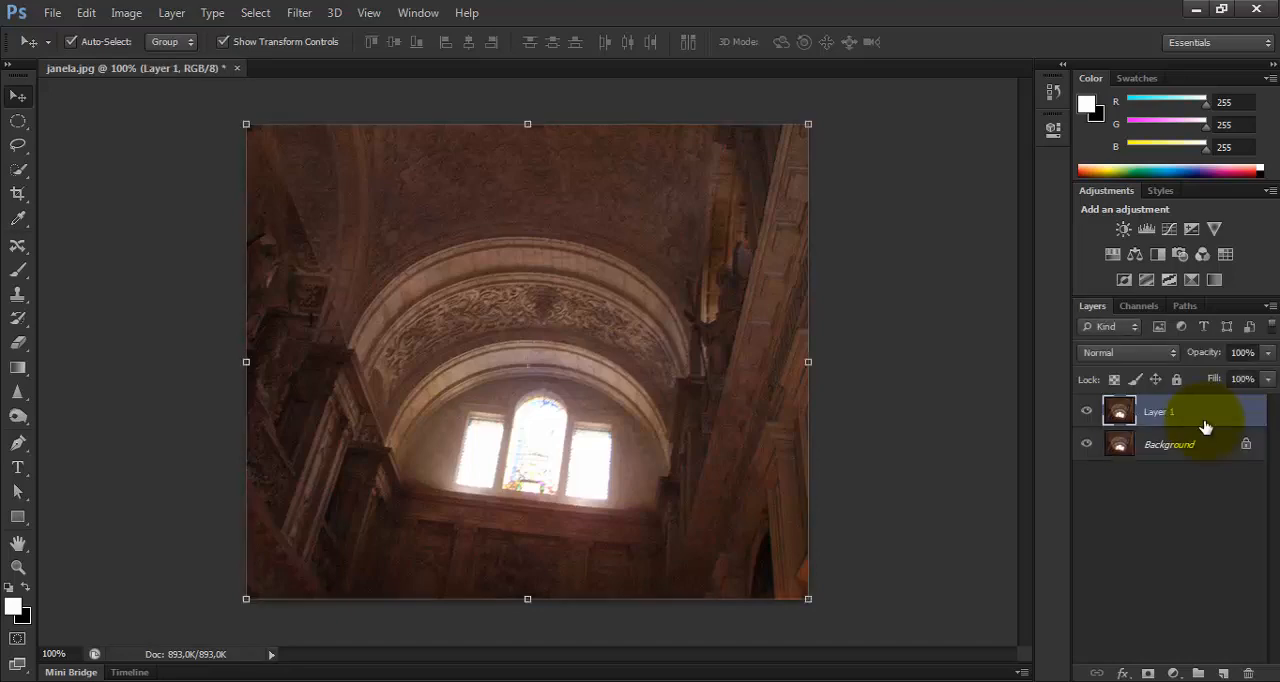
{"action": "left_click", "coordinate": [1086, 444]}
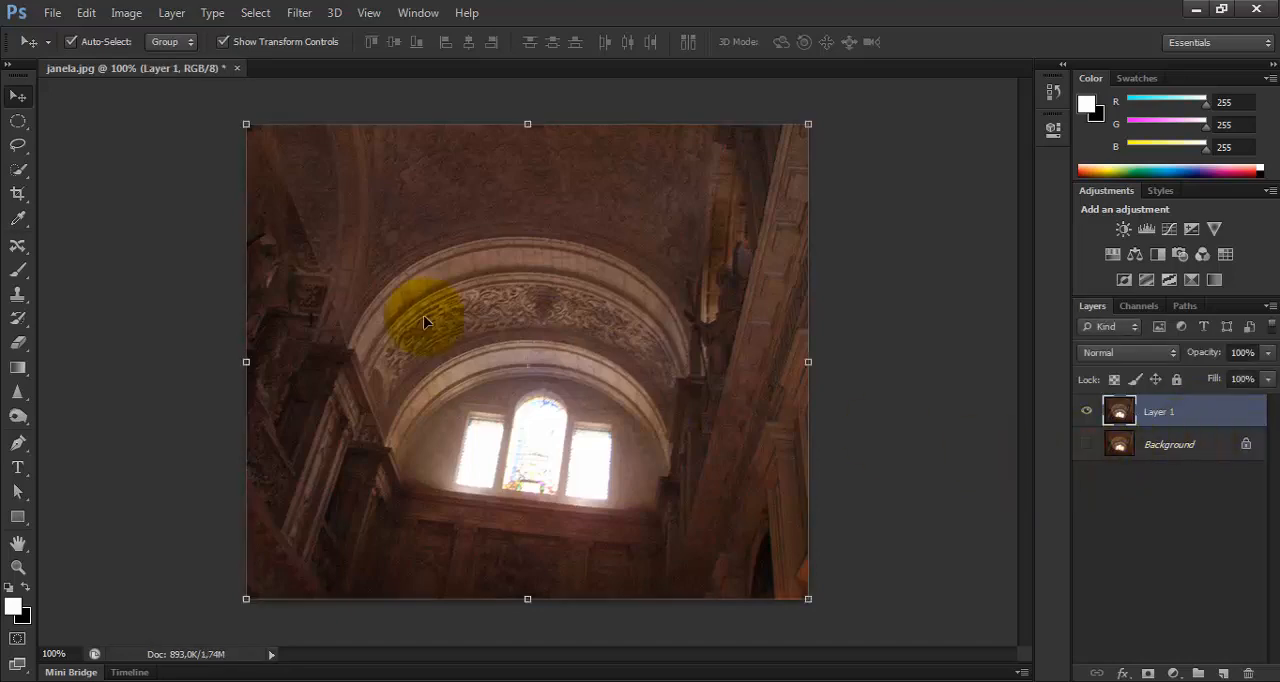
{"action": "key", "text": "ctrl+plus"}
{"action": "key", "text": "ctrl+minus"}
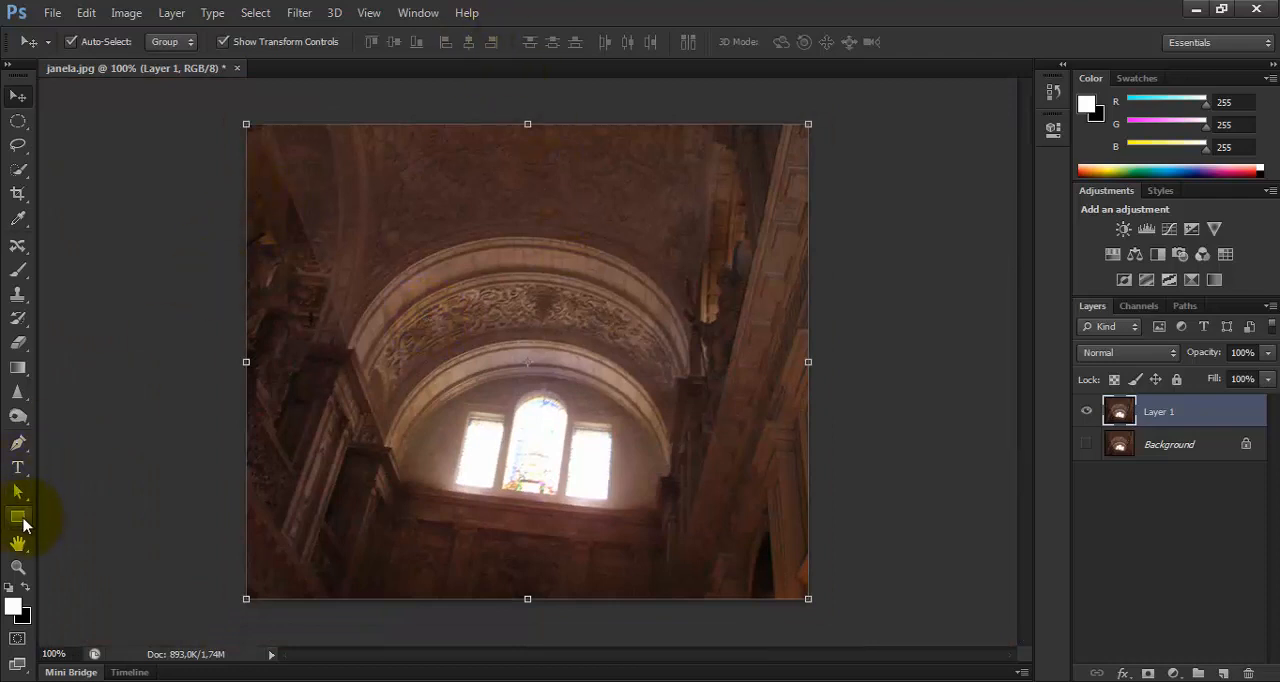
Draw a black rectangle shape about 85 by 170 px at the photo's upper left and move it down fully inside the image.
{"action": "left_click_drag", "start_coordinate": [18, 522], "coordinate": [100, 514]}
{"action": "left_click_drag", "start_coordinate": [349, 165], "coordinate": [510, 244]}
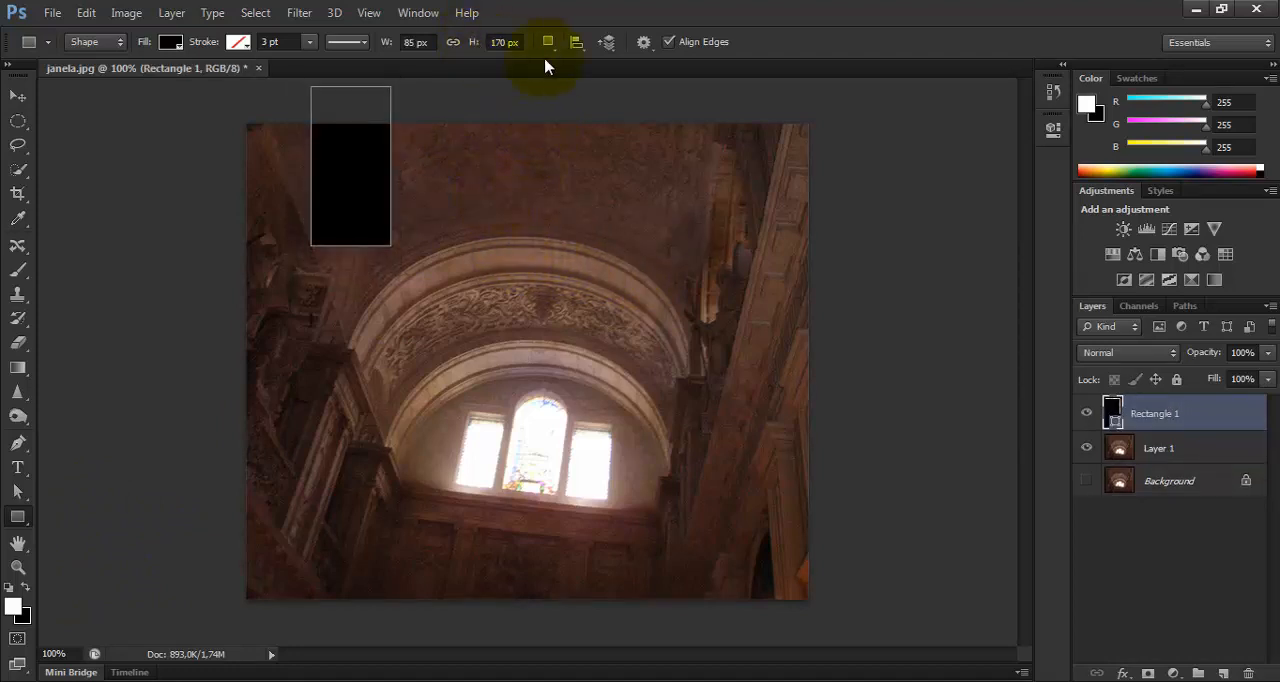
{"action": "left_click", "coordinate": [17, 95]}
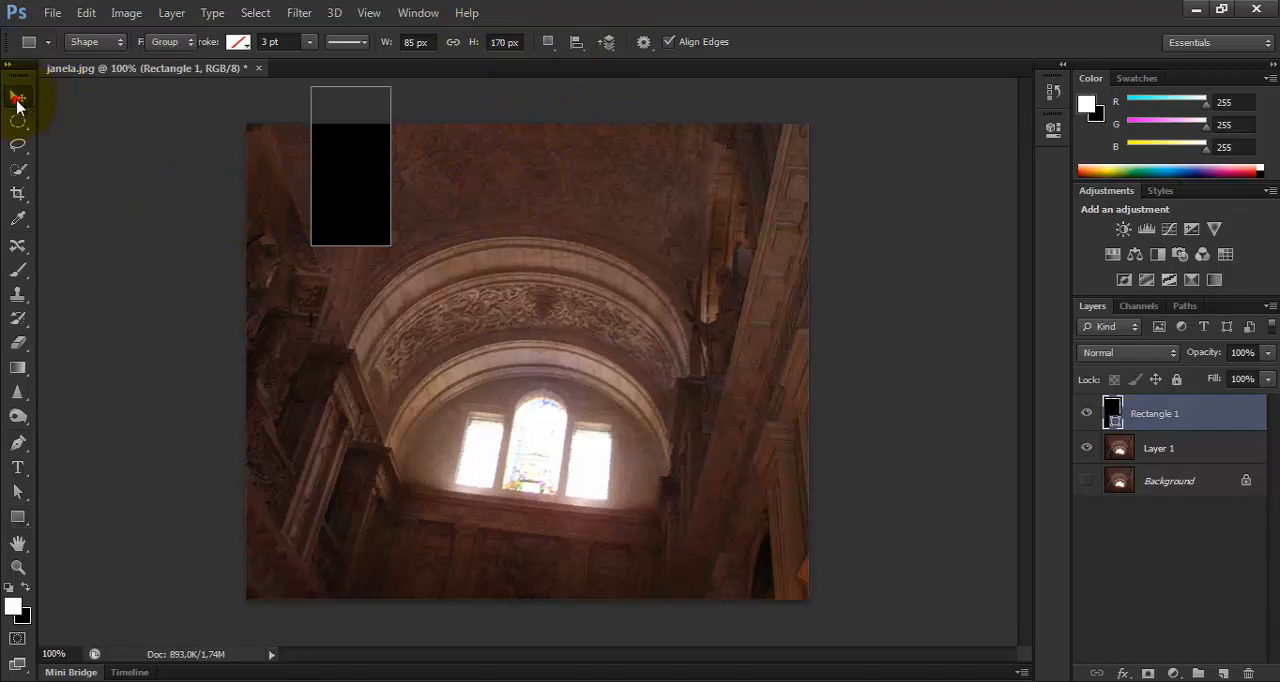
{"action": "double_click", "coordinate": [345, 165]}
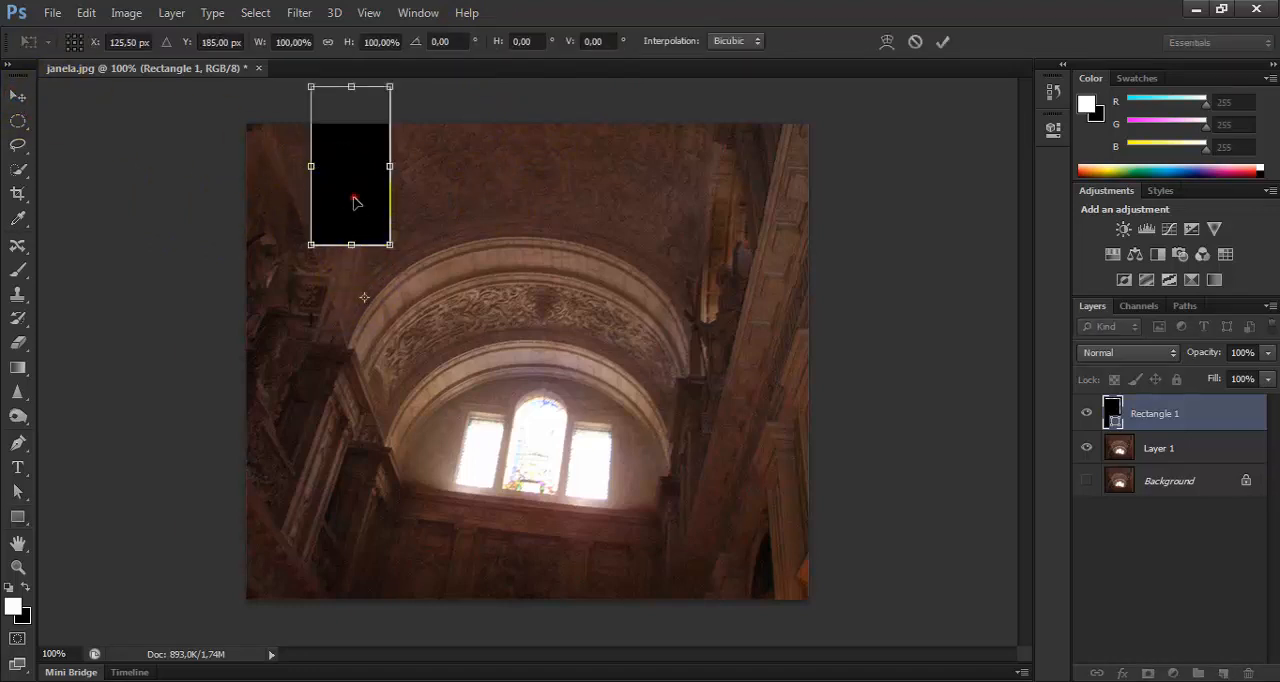
{"action": "left_click_drag", "start_coordinate": [354, 200], "coordinate": [358, 303]}
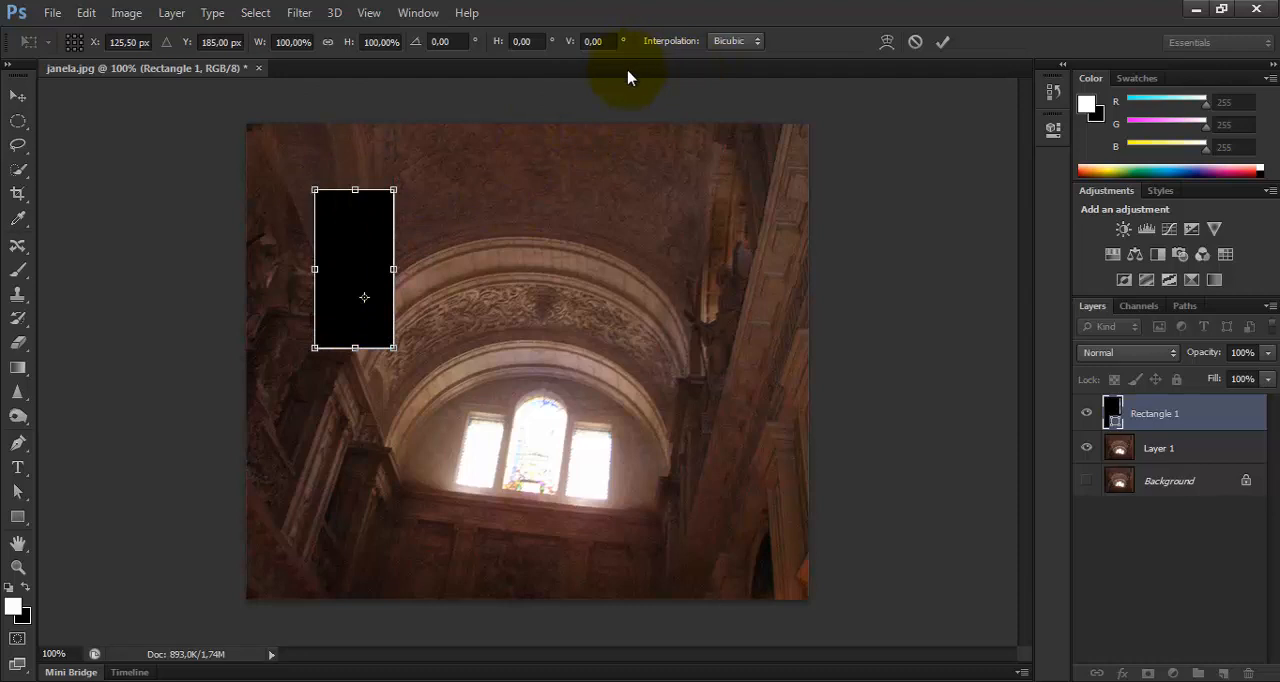
{"action": "left_click", "coordinate": [20, 520]}
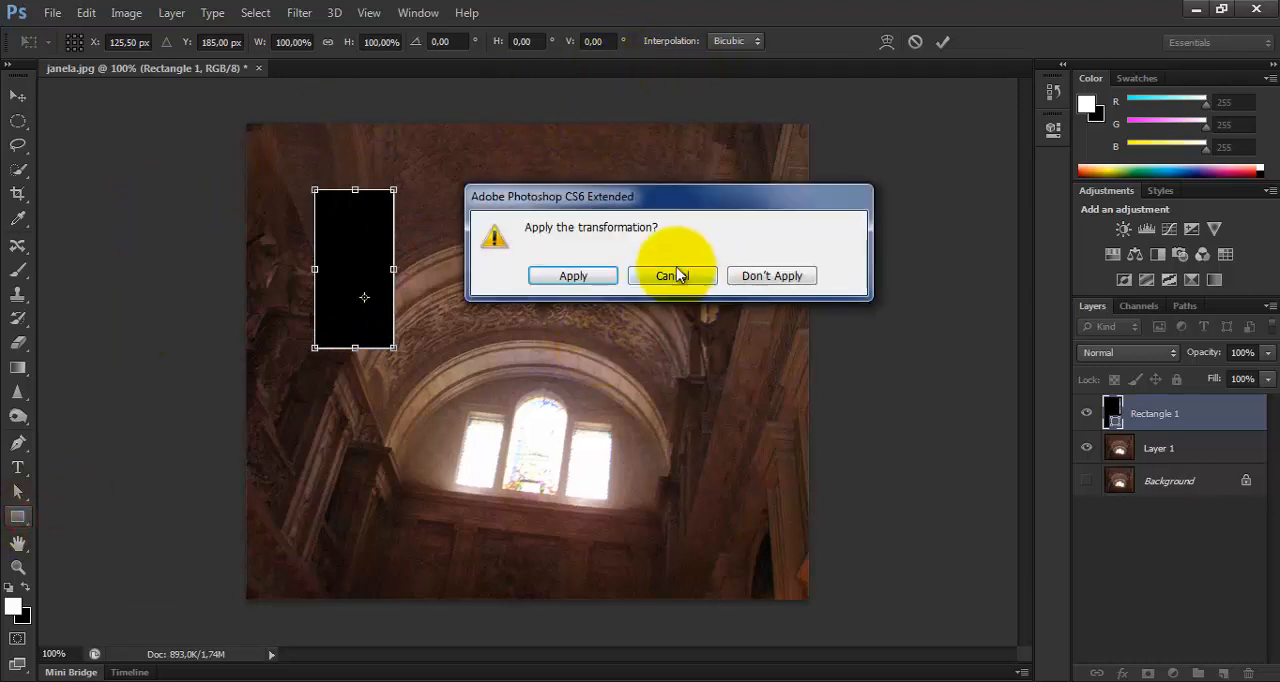
{"action": "left_click", "coordinate": [580, 277]}
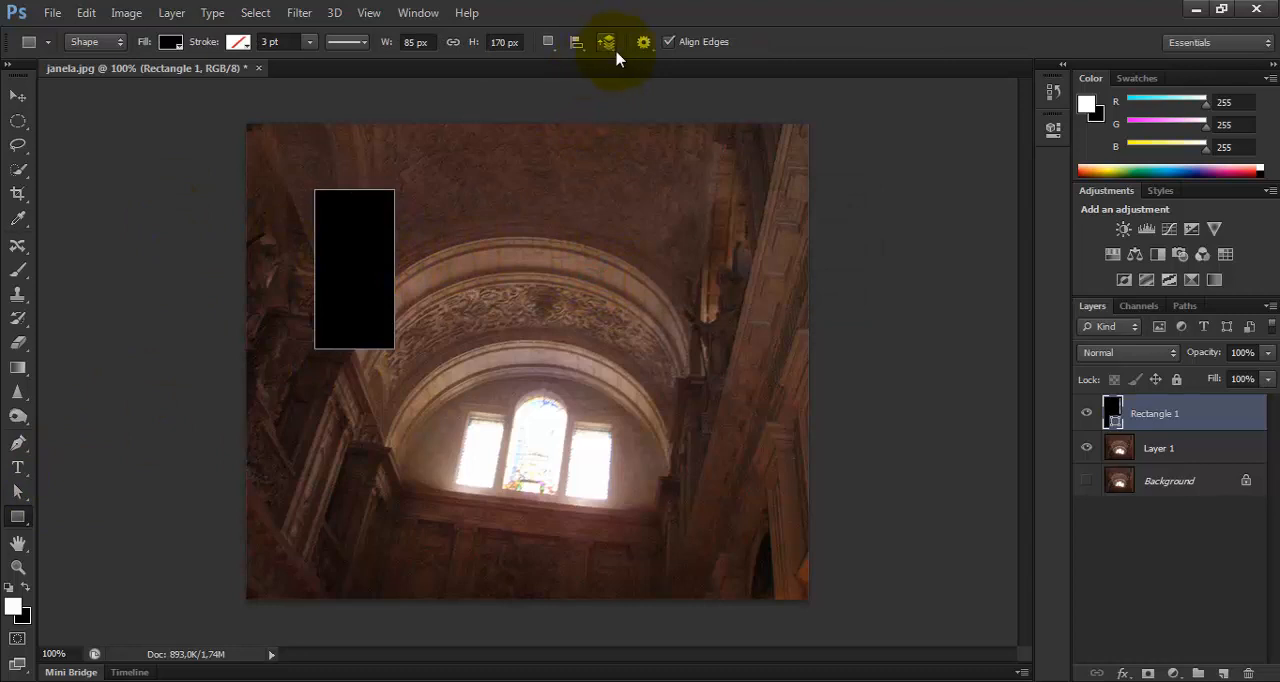
Set the Rectangle tool's geometry options to Unconstrained, with From Center turned off.
{"action": "left_click", "coordinate": [644, 42]}
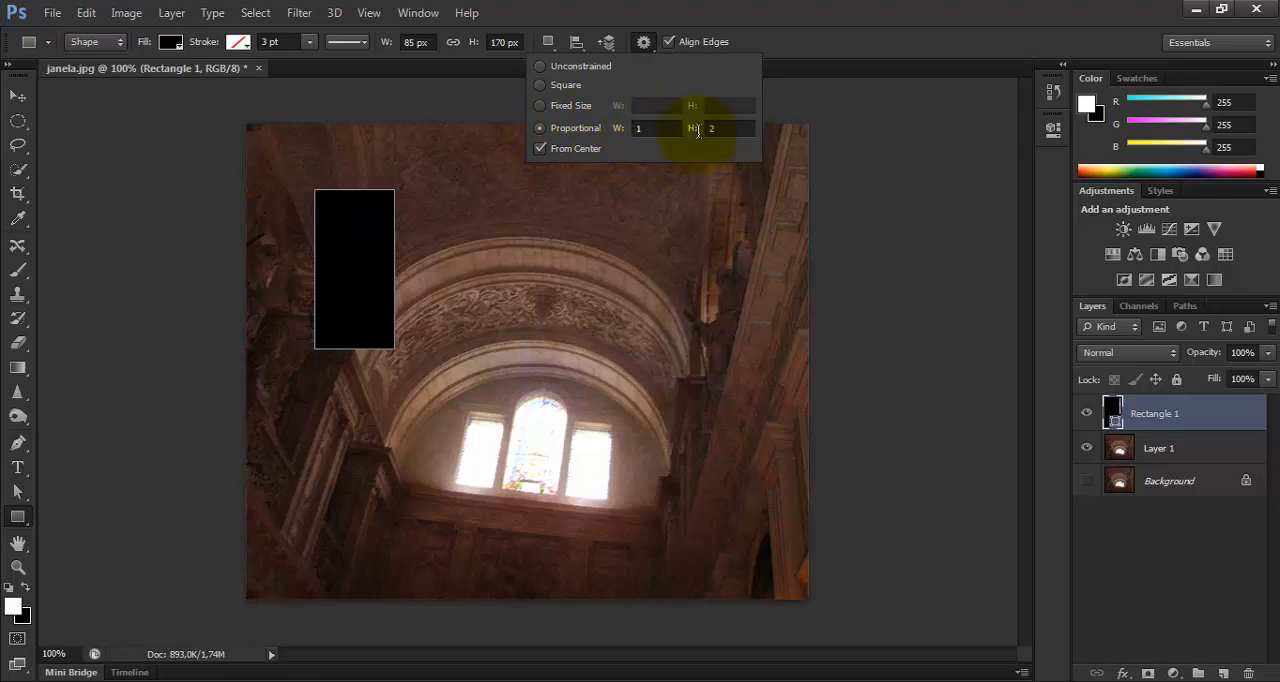
{"action": "left_click", "coordinate": [546, 65]}
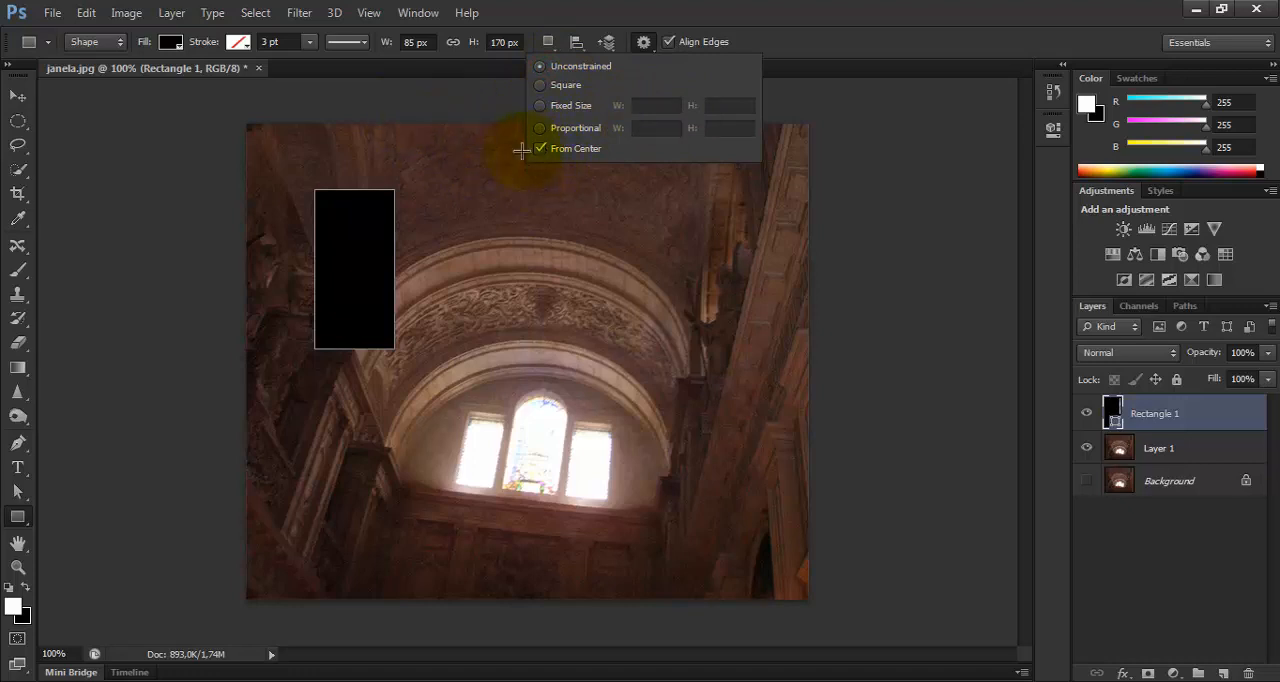
{"action": "left_click", "coordinate": [550, 160]}
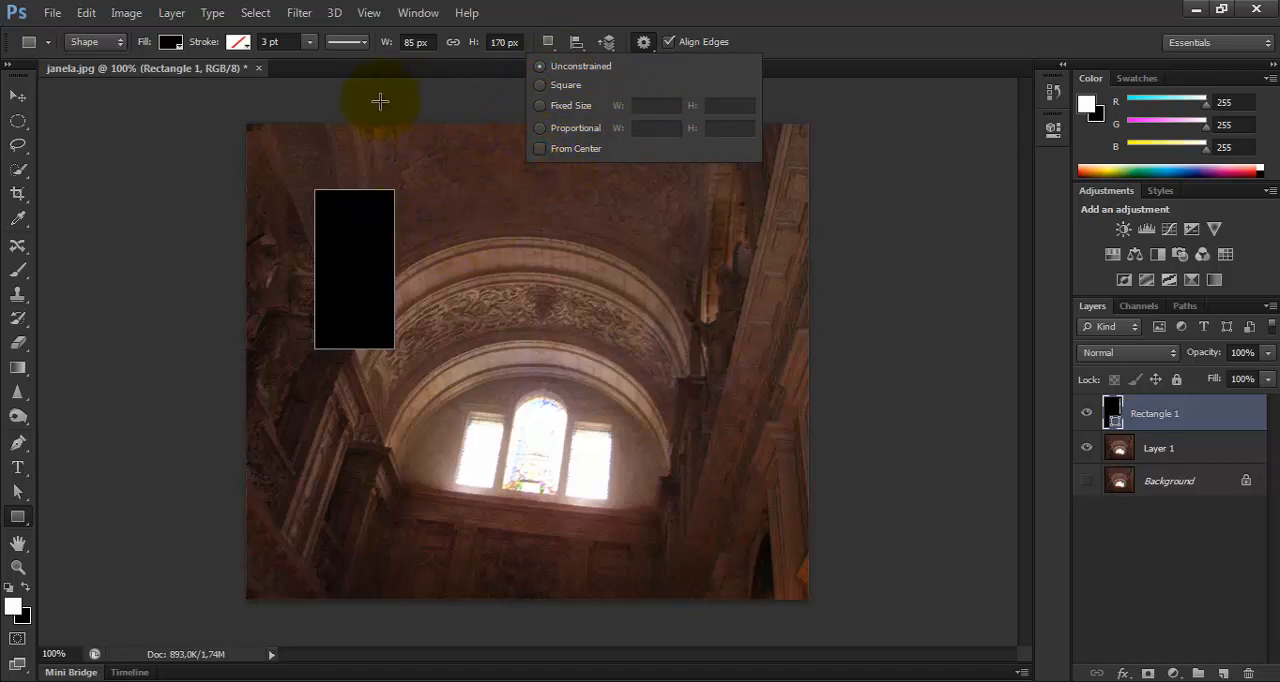
Delete the black rectangle's shape layer.
{"action": "left_click", "coordinate": [17, 96]}
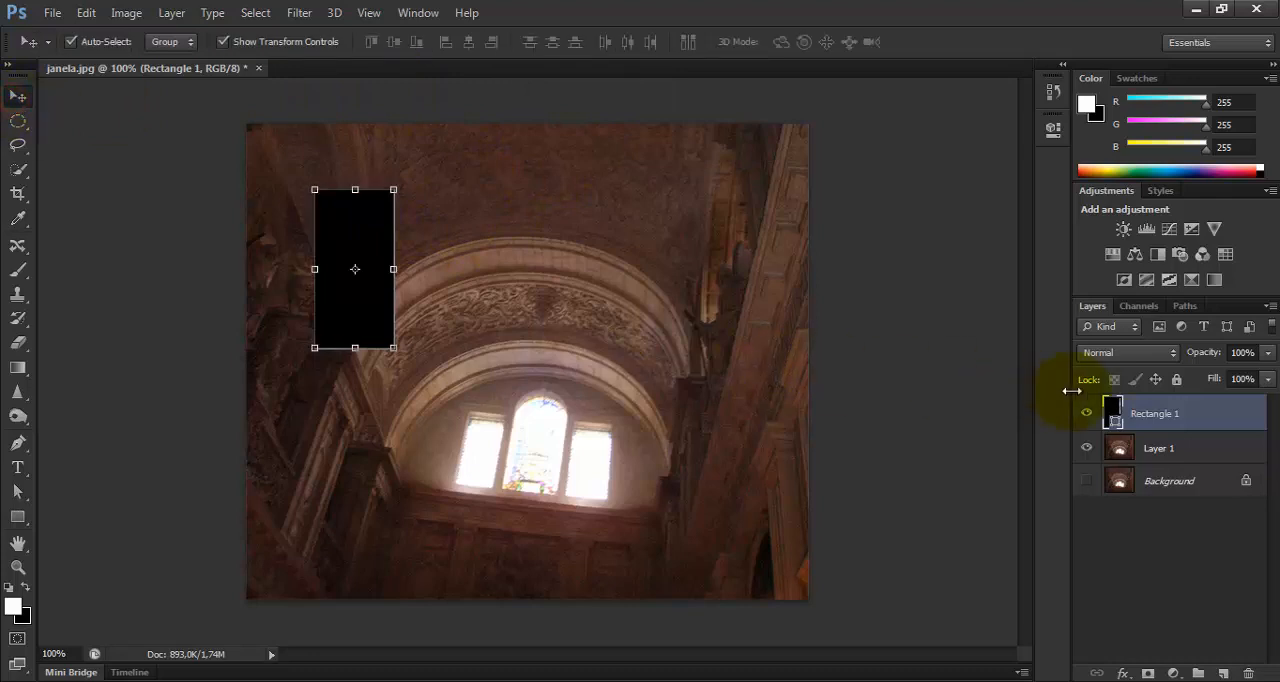
{"action": "left_click", "coordinate": [1175, 418]}
{"action": "left_click_drag", "start_coordinate": [1175, 418], "coordinate": [1248, 673]}
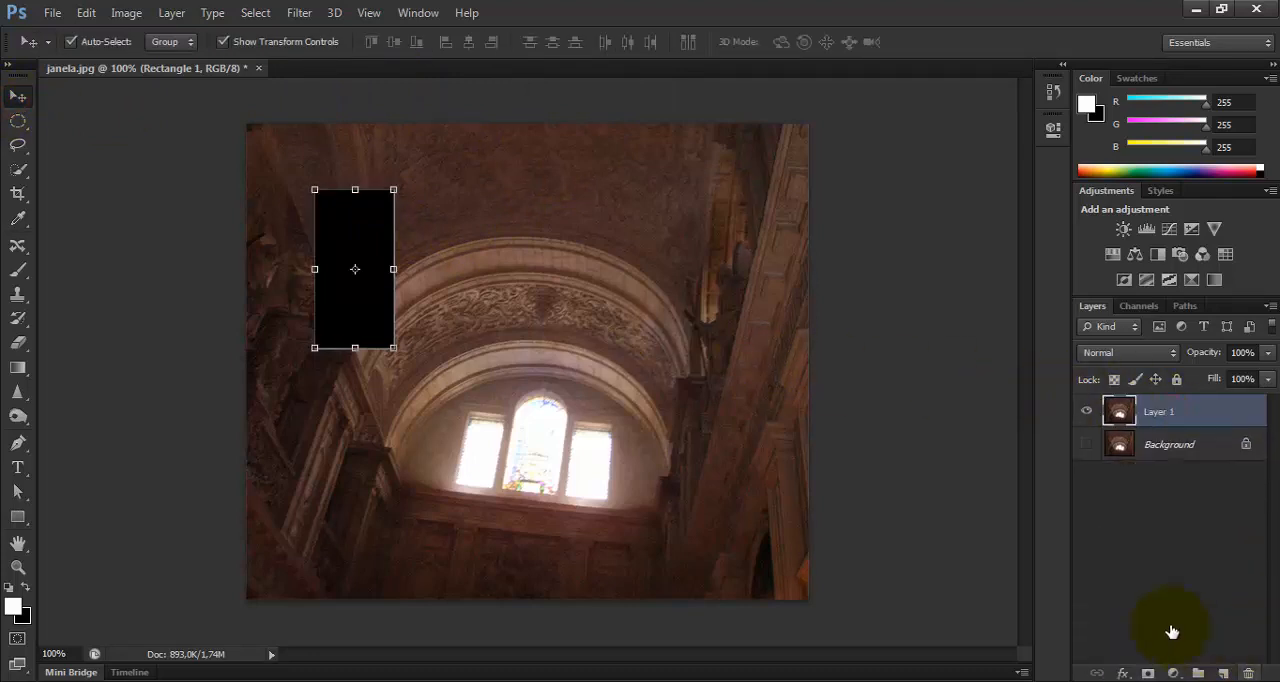
Draw a rectangle shape about 265 by 104 px above the arch, with a green fill and a pale yellow stroke.
{"action": "left_click", "coordinate": [17, 516]}
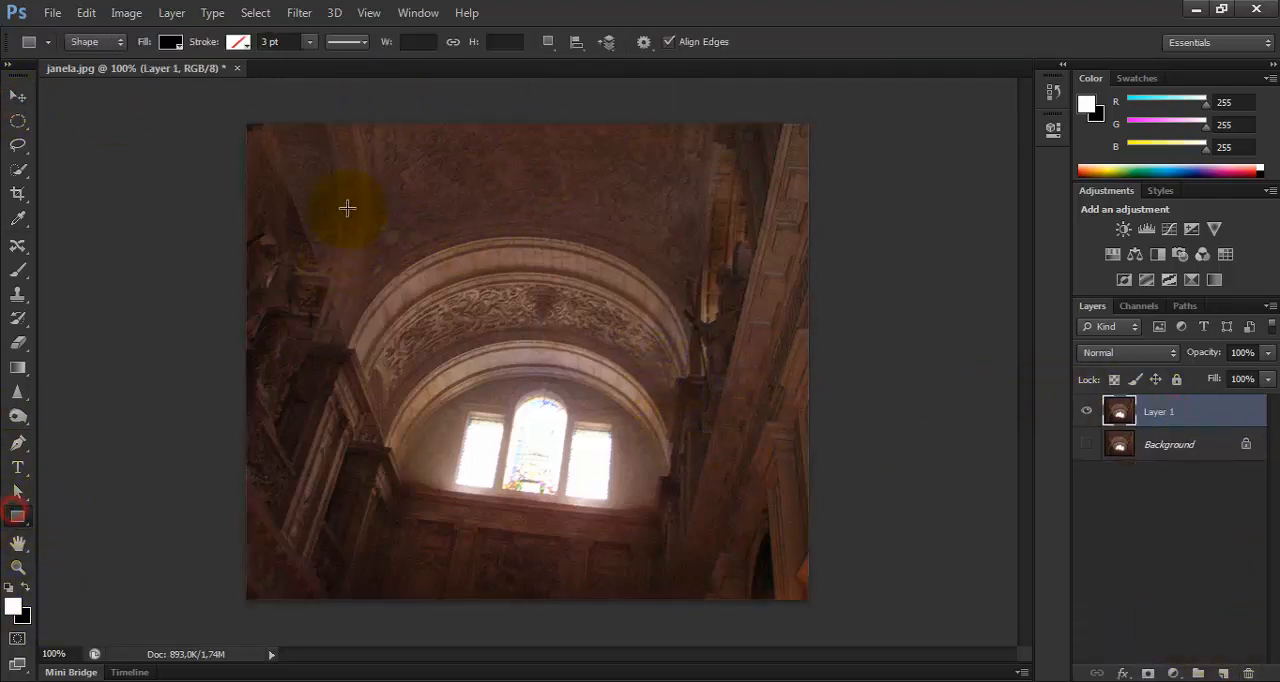
{"action": "left_click_drag", "start_coordinate": [348, 180], "coordinate": [597, 276]}
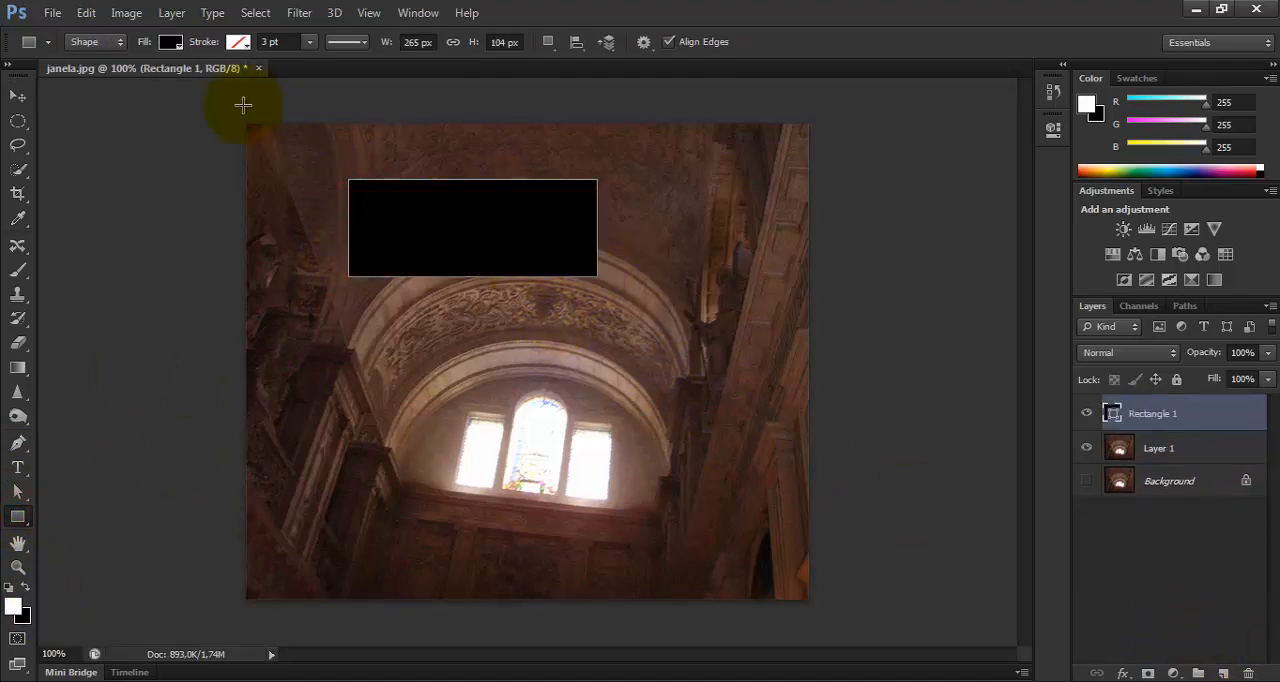
{"action": "left_click", "coordinate": [170, 42]}
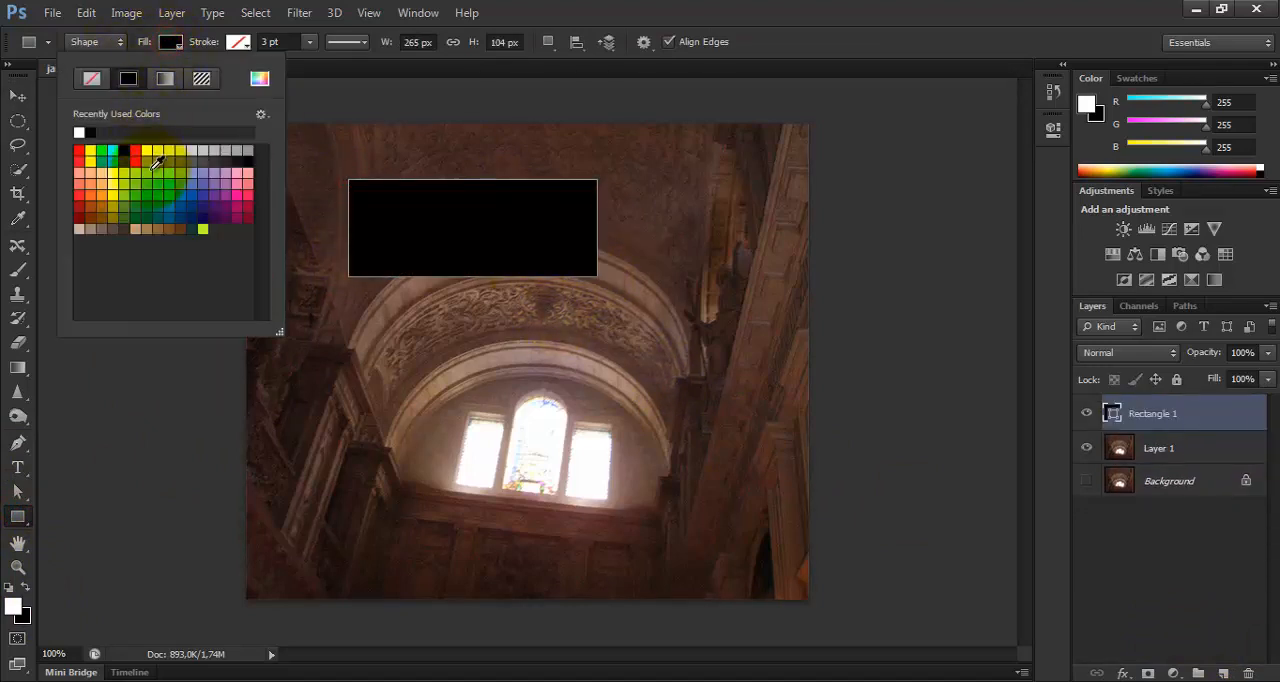
{"action": "left_click", "coordinate": [149, 179]}
{"action": "left_click", "coordinate": [237, 42]}
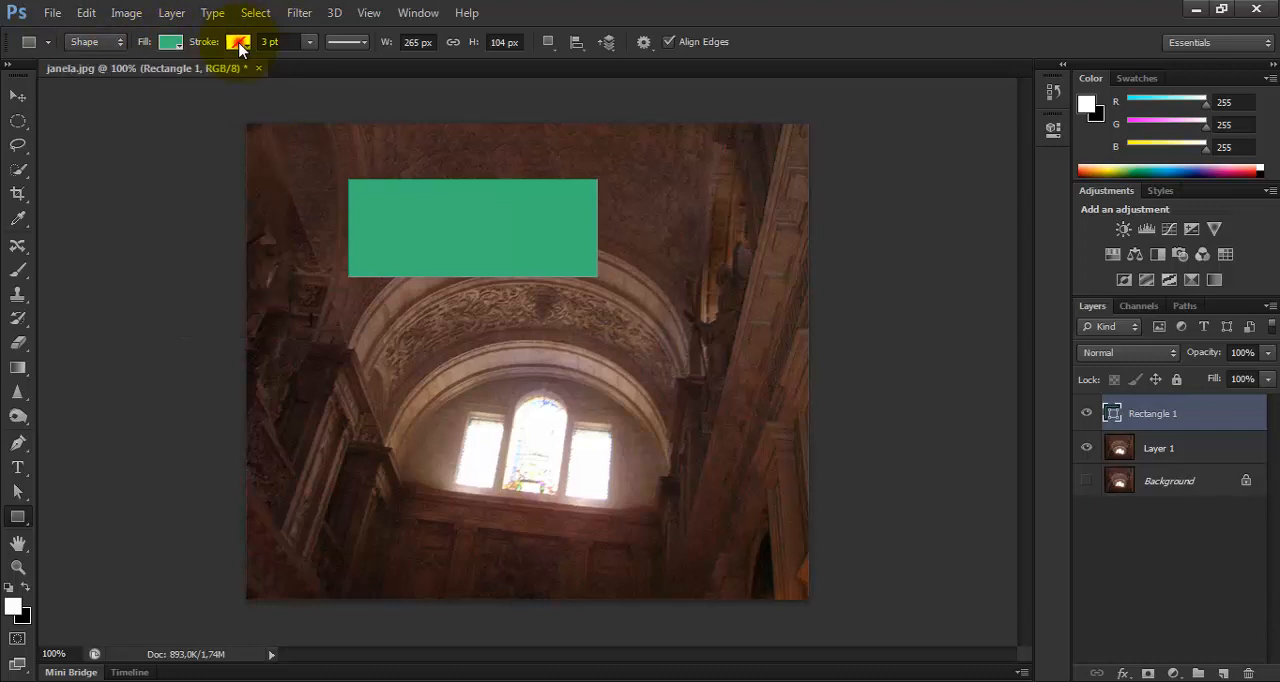
{"action": "left_click", "coordinate": [178, 176]}
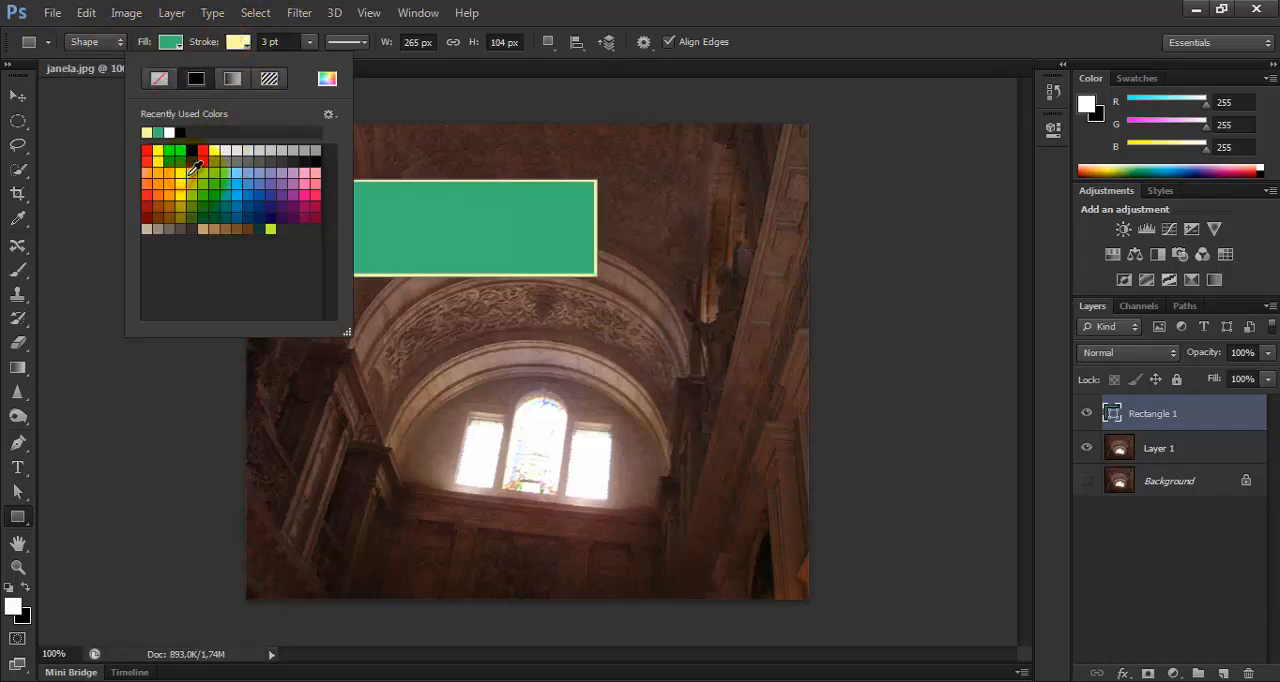
Increase the rectangle's stroke width to about 15.93 pt and set its line style to dashed.
{"action": "left_click", "coordinate": [307, 48]}
{"action": "left_click", "coordinate": [310, 49]}
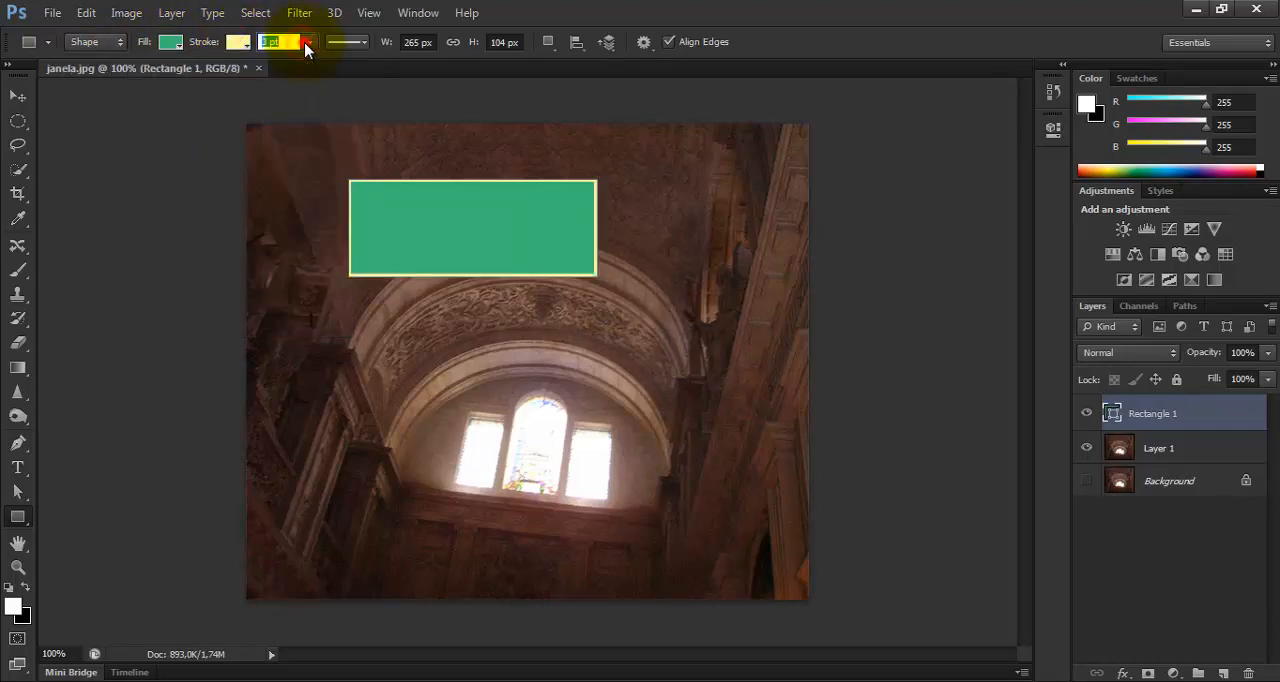
{"action": "left_click", "coordinate": [310, 49]}
{"action": "left_click_drag", "start_coordinate": [309, 60], "coordinate": [330, 63]}
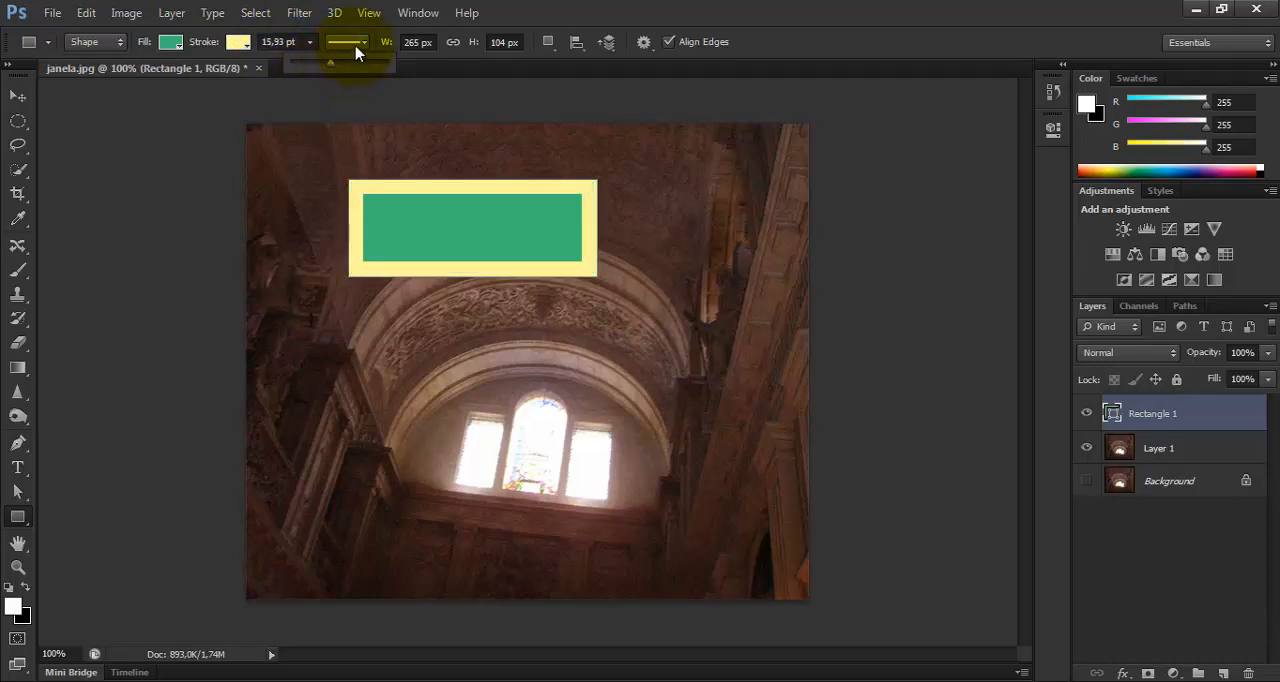
{"action": "left_click", "coordinate": [363, 49]}
{"action": "left_click", "coordinate": [363, 45]}
{"action": "left_click", "coordinate": [337, 124]}
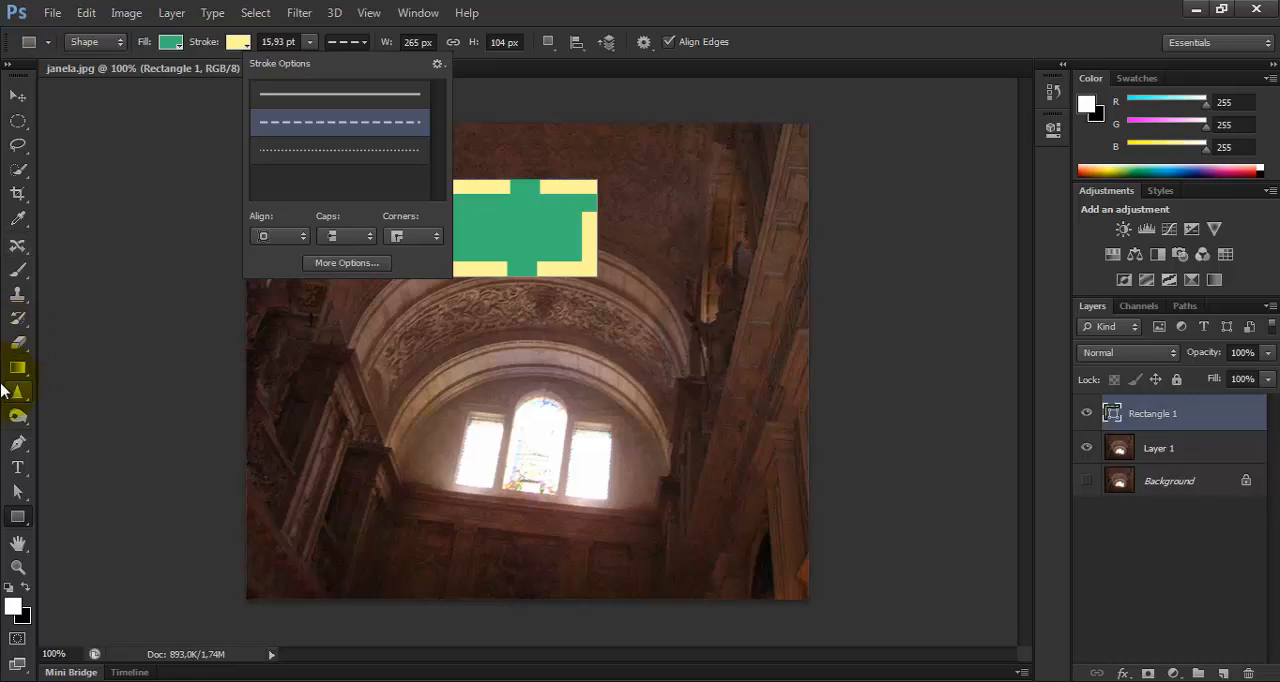
Stretch the rectangle sideways to about 286 px wide and apply the transformation.
{"action": "left_click", "coordinate": [19, 97]}
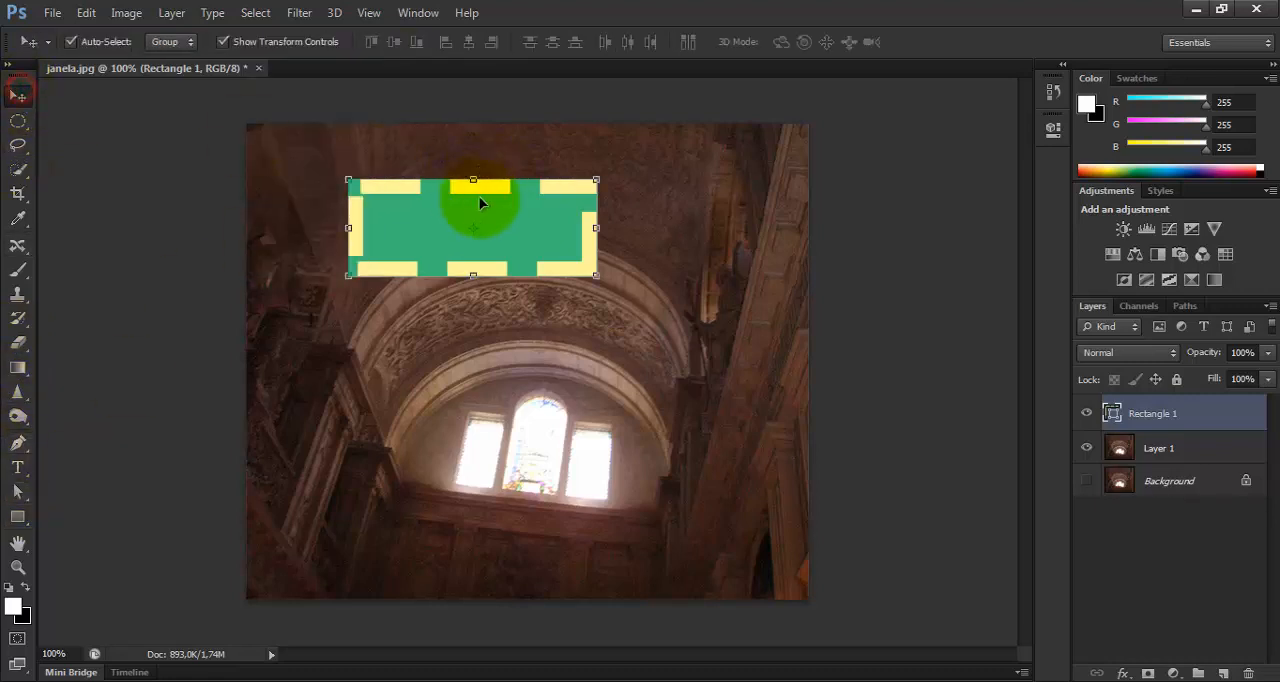
{"action": "left_click_drag", "start_coordinate": [598, 229], "coordinate": [616, 229]}
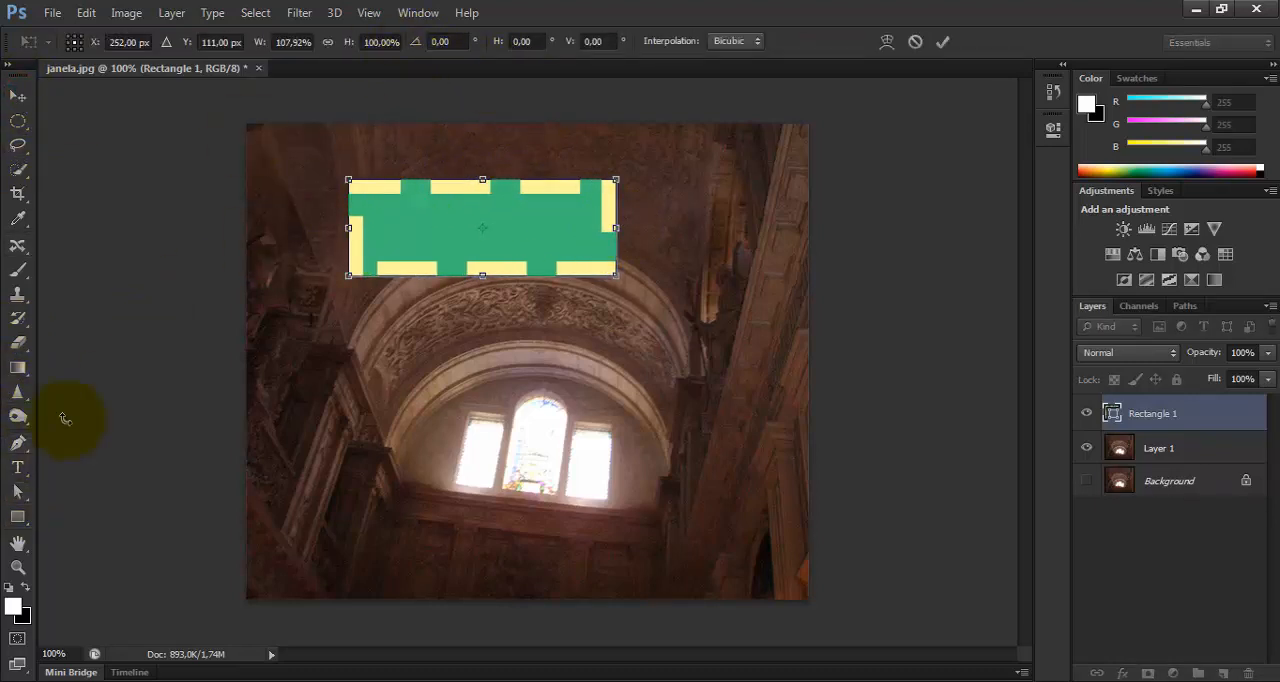
{"action": "left_click", "coordinate": [17, 517]}
{"action": "left_click", "coordinate": [580, 276]}
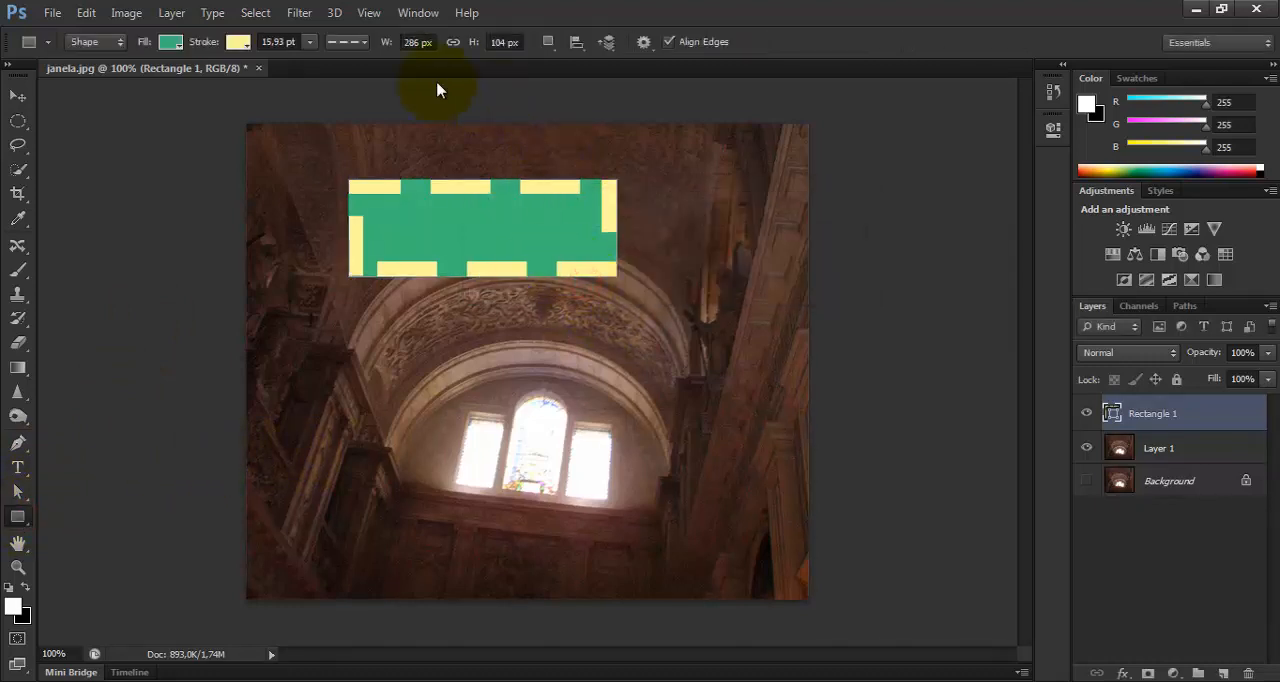
Set the rectangle's width to 350 px, leaving width and height unlinked.
{"action": "left_click", "coordinate": [418, 42]}
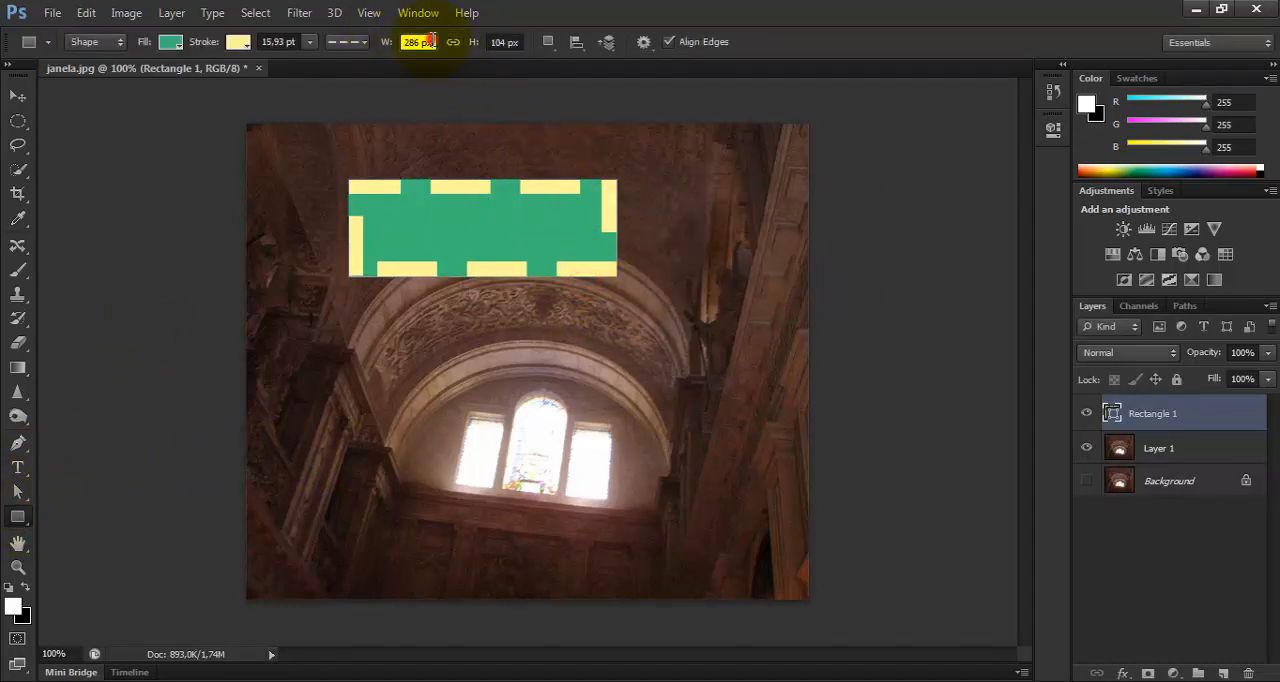
{"action": "type", "text": "3"}
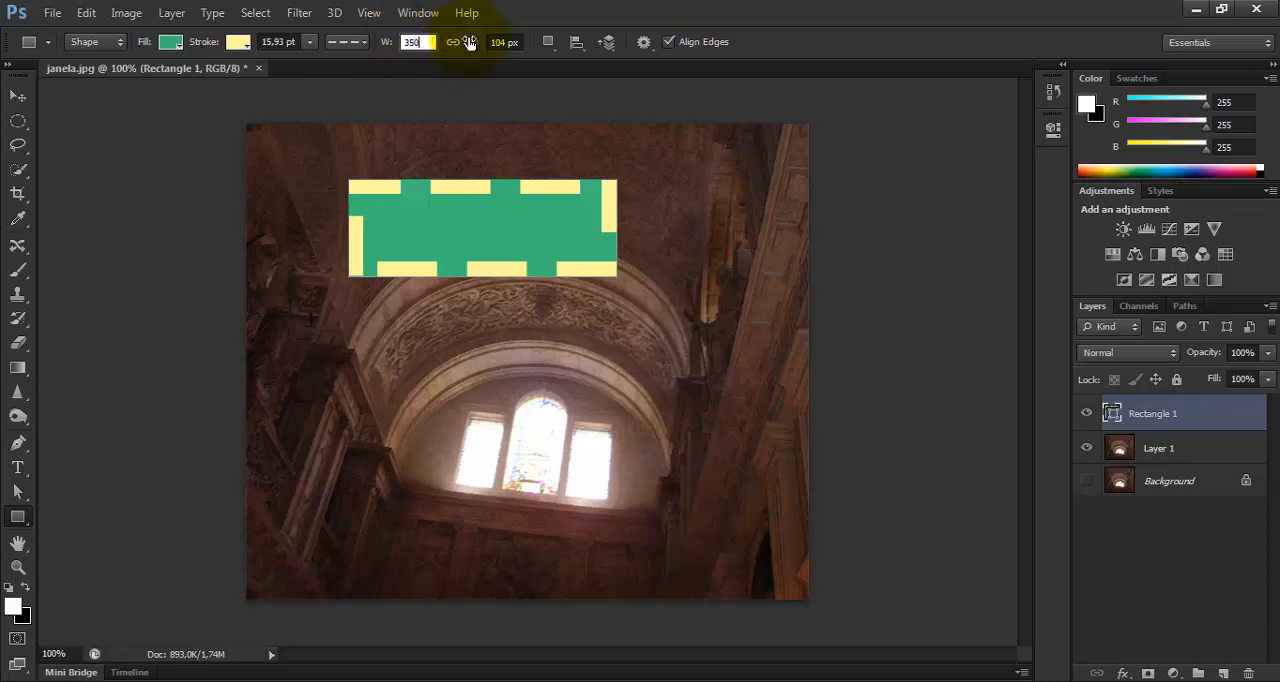
{"action": "type", "text": "50"}
{"action": "key", "text": "Return"}
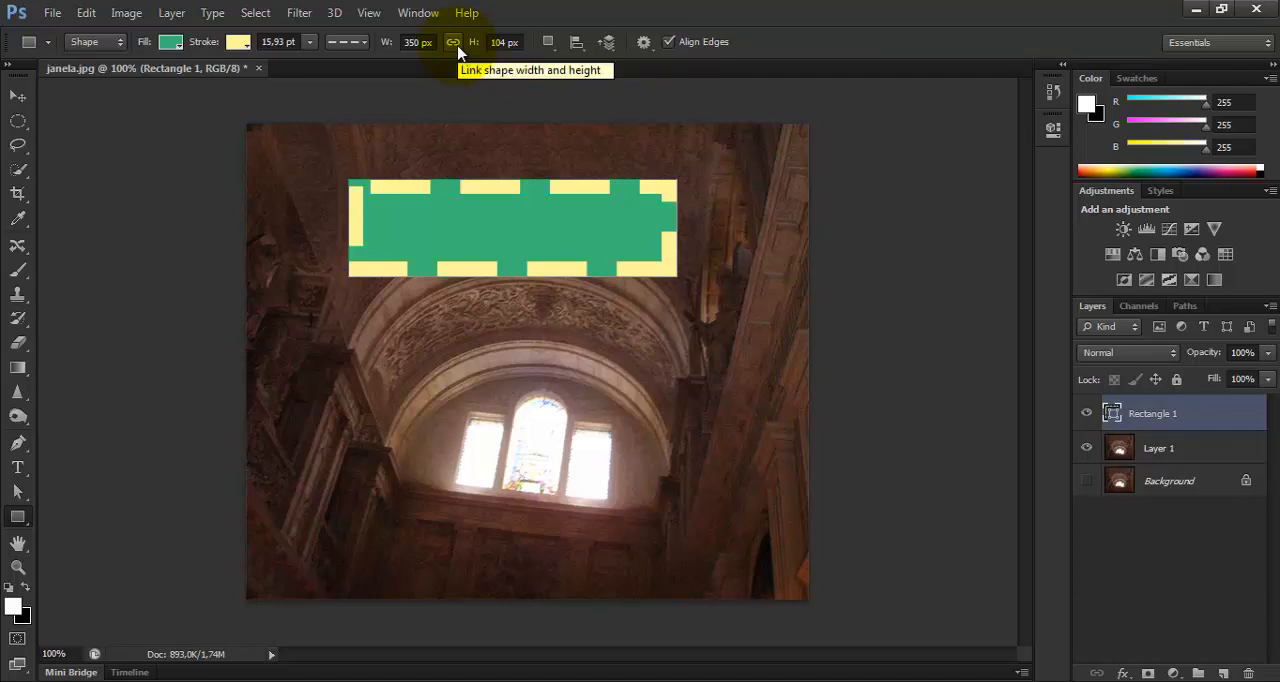
{"action": "left_click", "coordinate": [417, 42]}
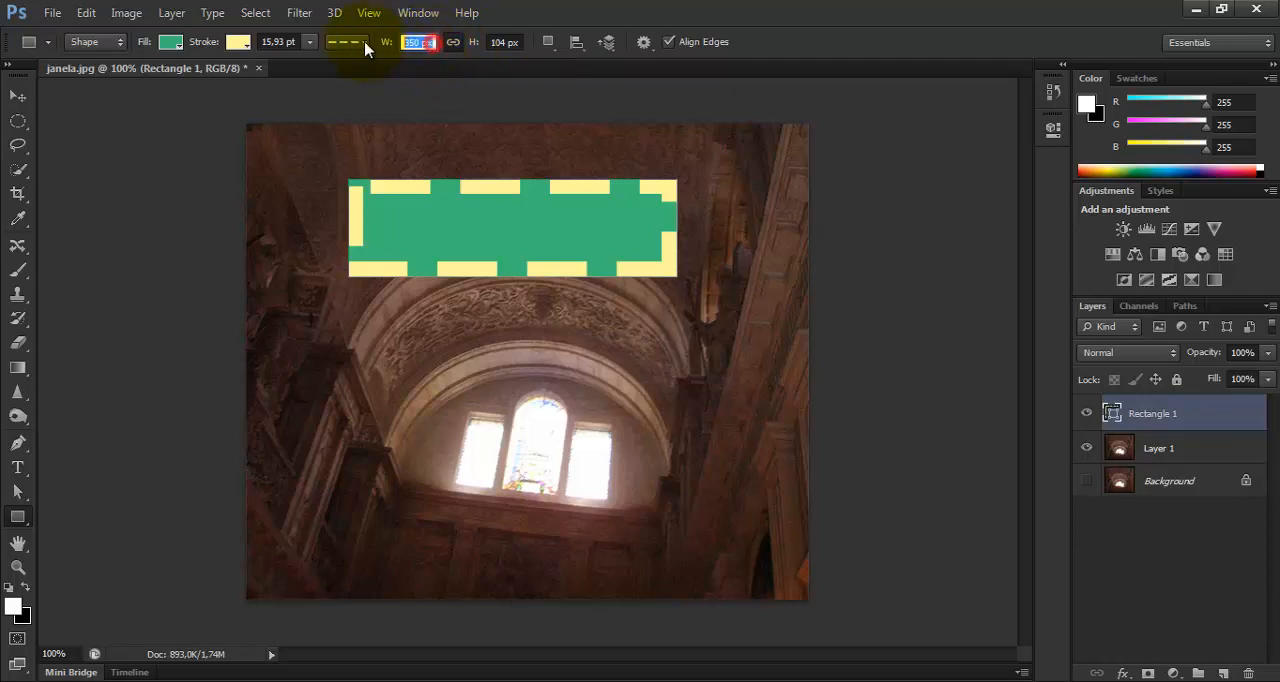
Set the rectangle's width to 400 px with its width and height linked.
{"action": "type", "text": "400"}
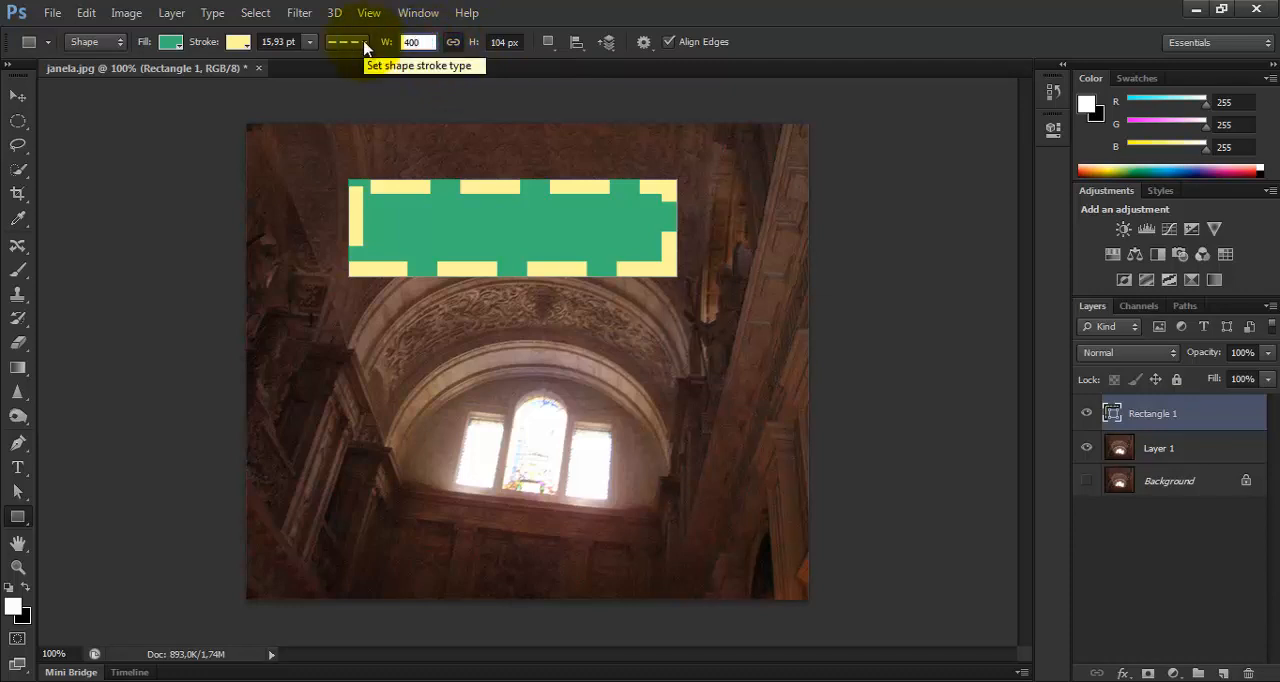
{"action": "key", "text": "Return"}
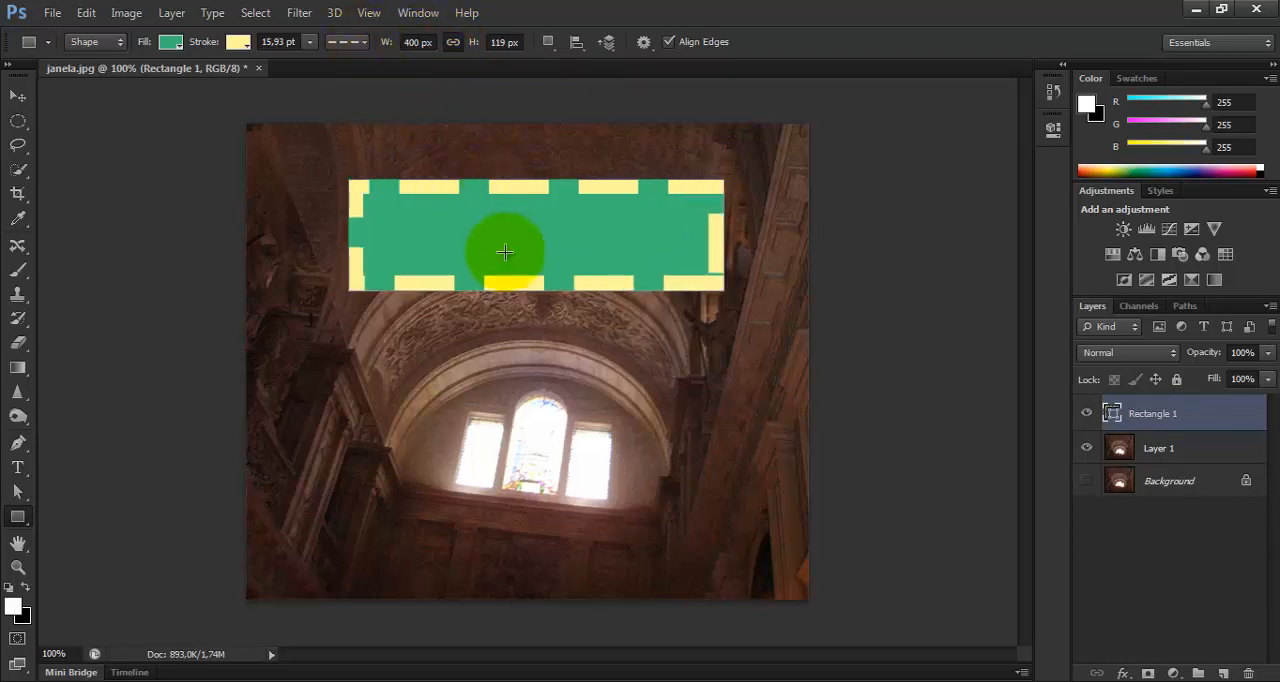
Examine the Rectangle tool's path operations, path alignment, drawing modes and stacking order options.
{"action": "left_click", "coordinate": [549, 44]}
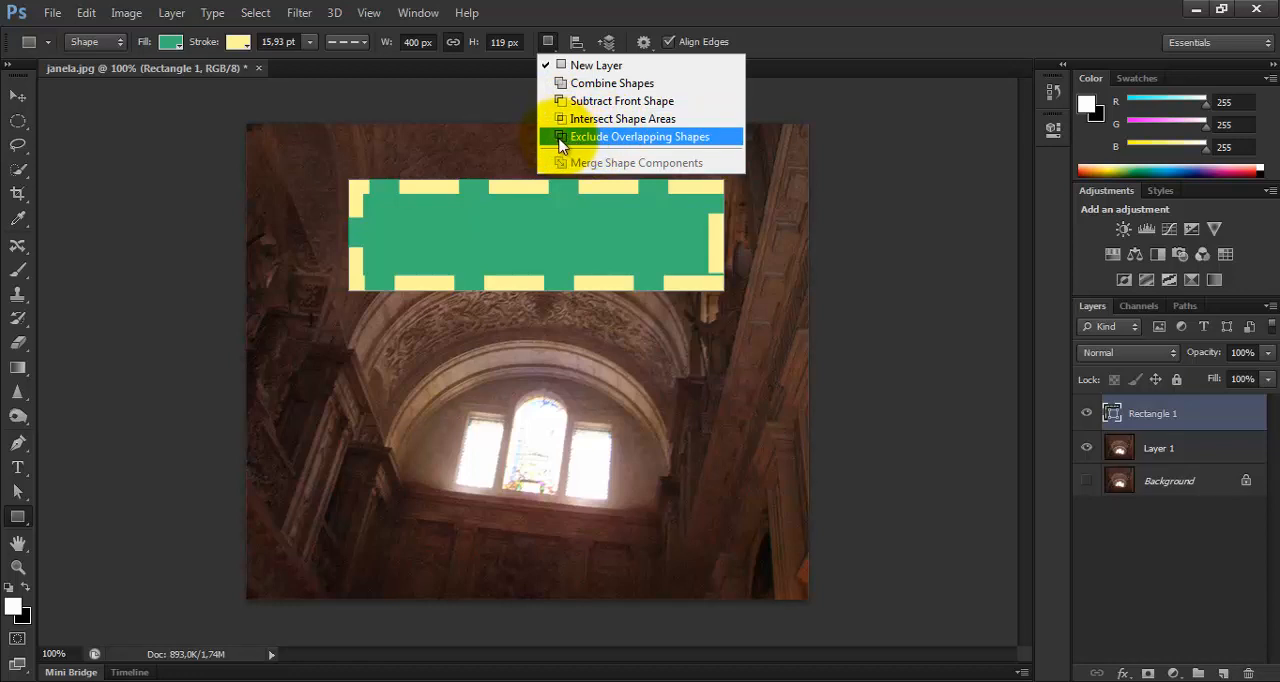
{"action": "left_click", "coordinate": [588, 18]}
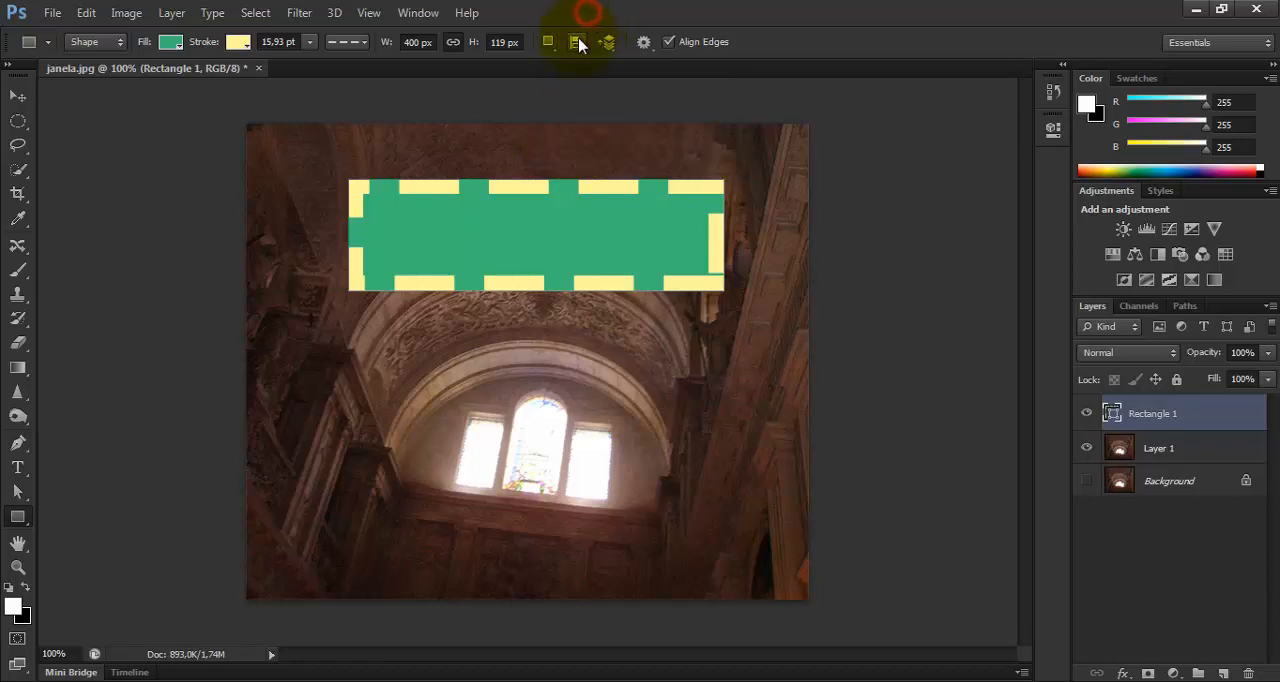
{"action": "left_click", "coordinate": [578, 42]}
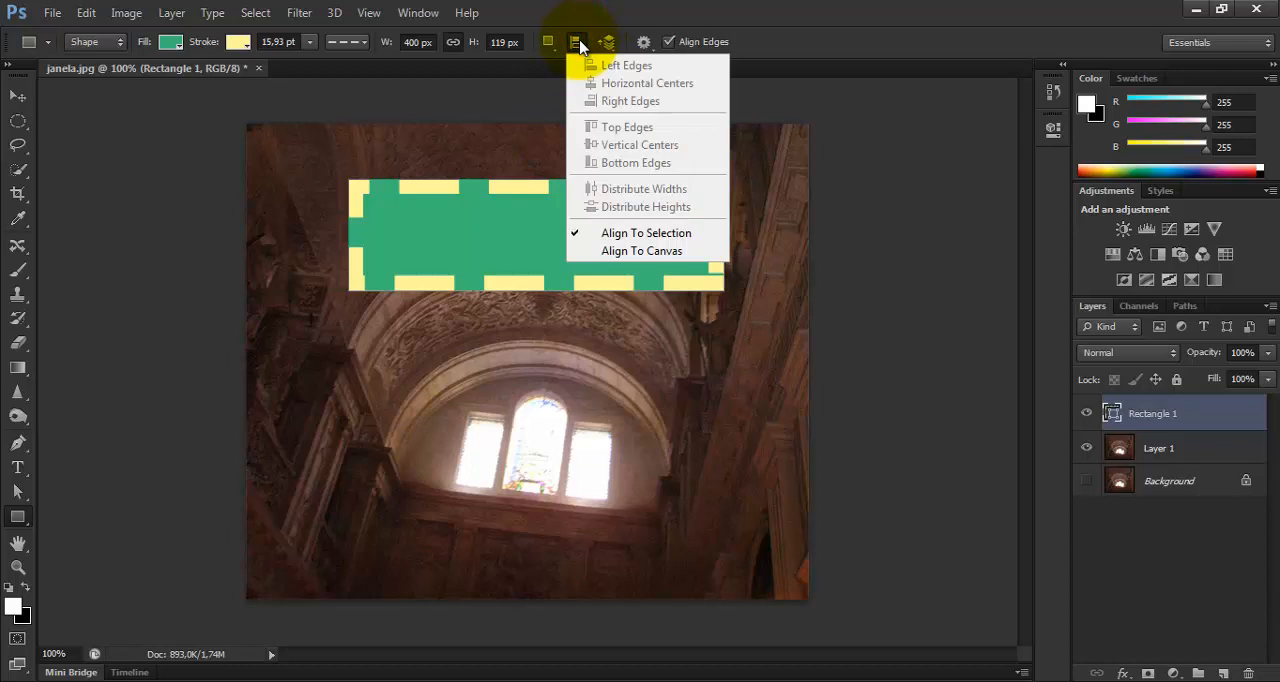
{"action": "left_click", "coordinate": [548, 42]}
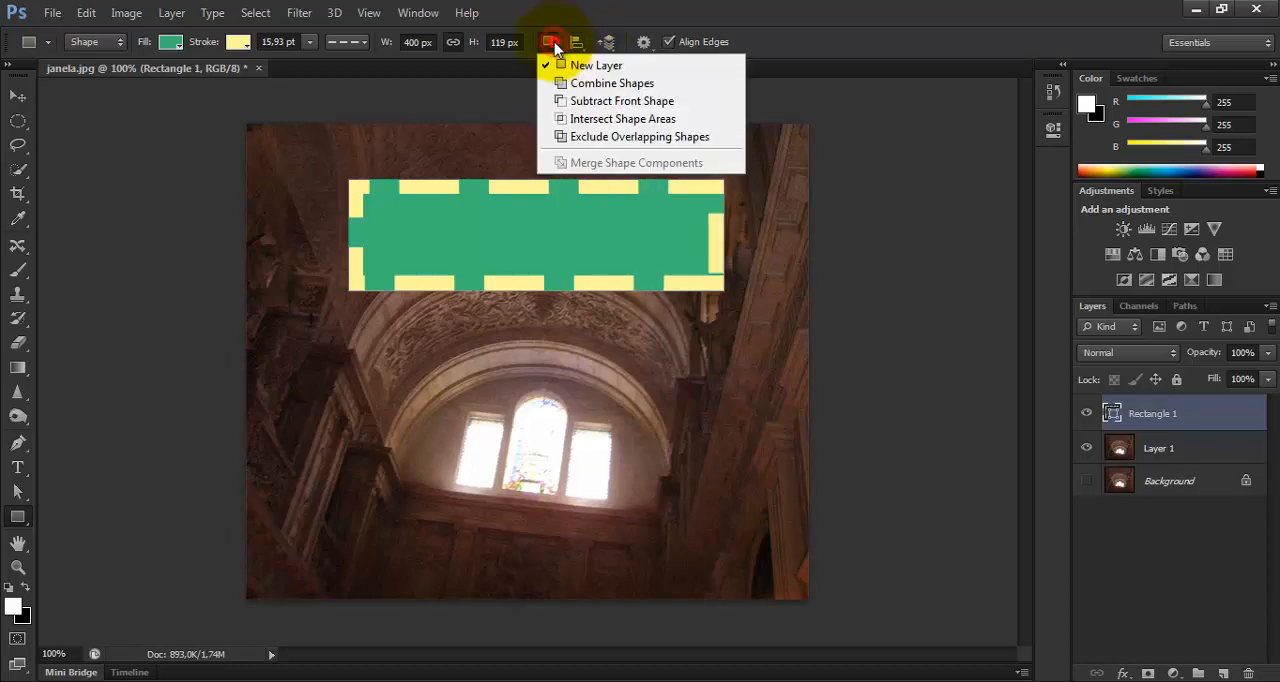
{"action": "left_click", "coordinate": [574, 49]}
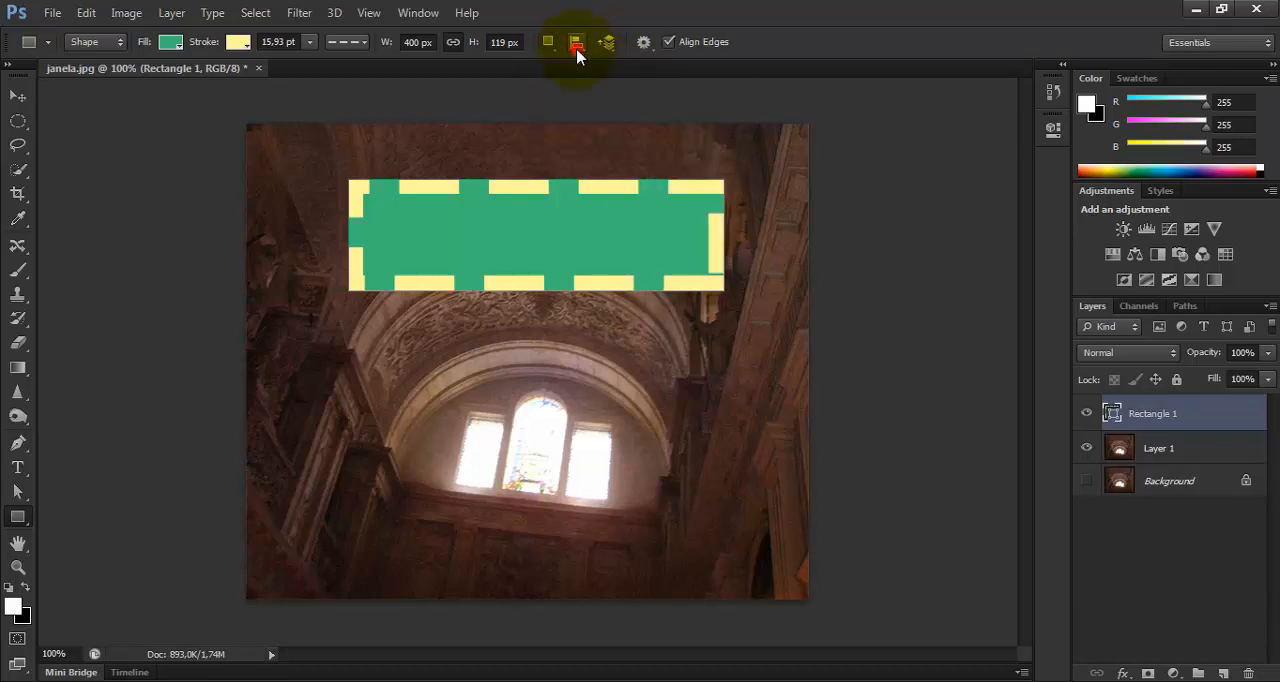
{"action": "left_click", "coordinate": [577, 46]}
{"action": "left_click", "coordinate": [106, 46]}
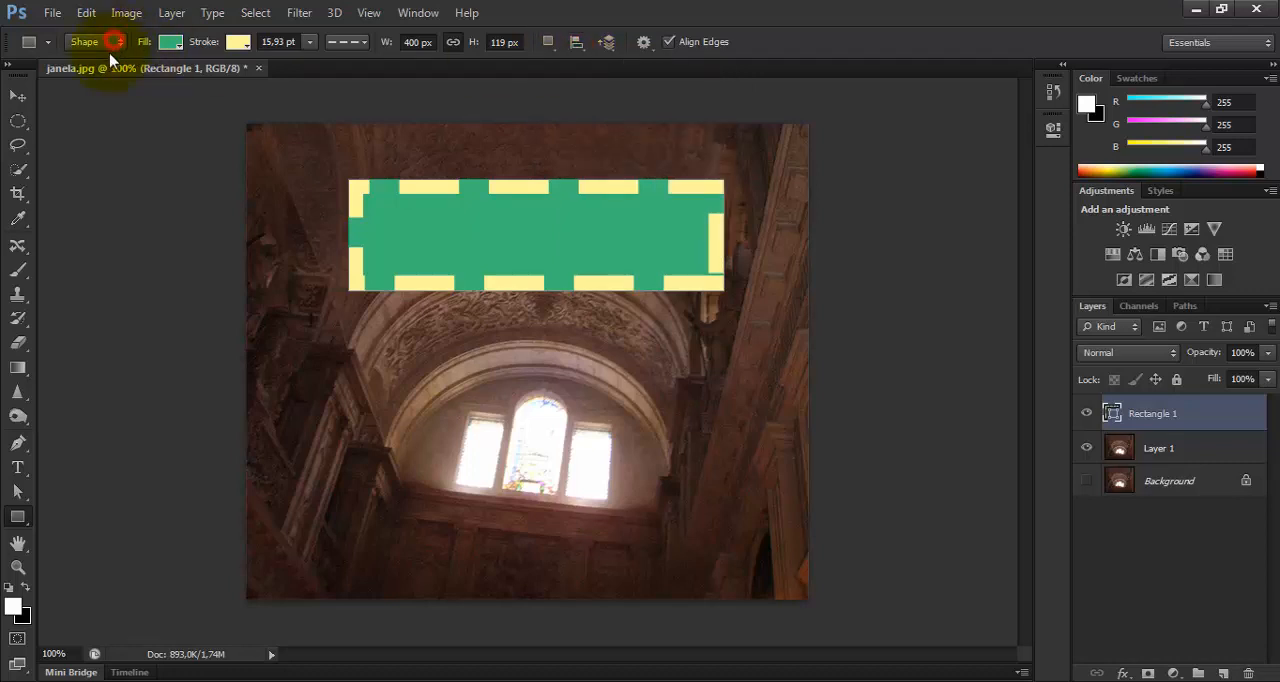
{"action": "left_click", "coordinate": [100, 46]}
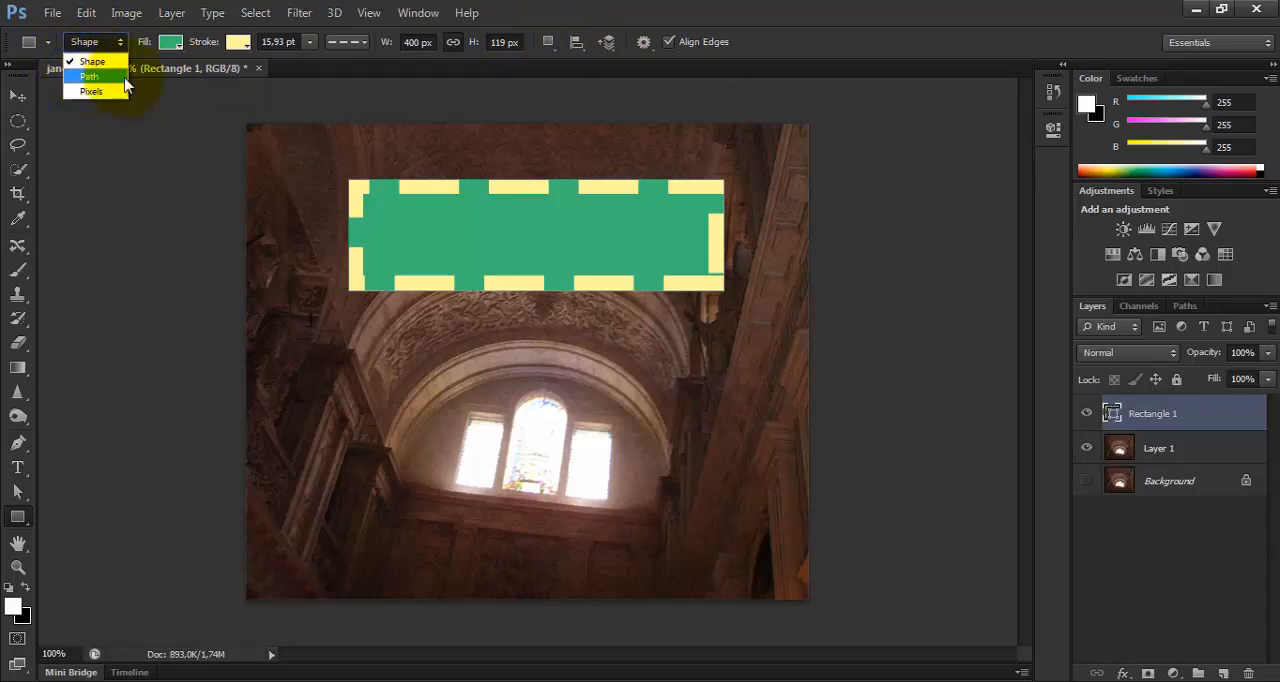
{"action": "left_click", "coordinate": [577, 50]}
{"action": "left_click", "coordinate": [579, 50]}
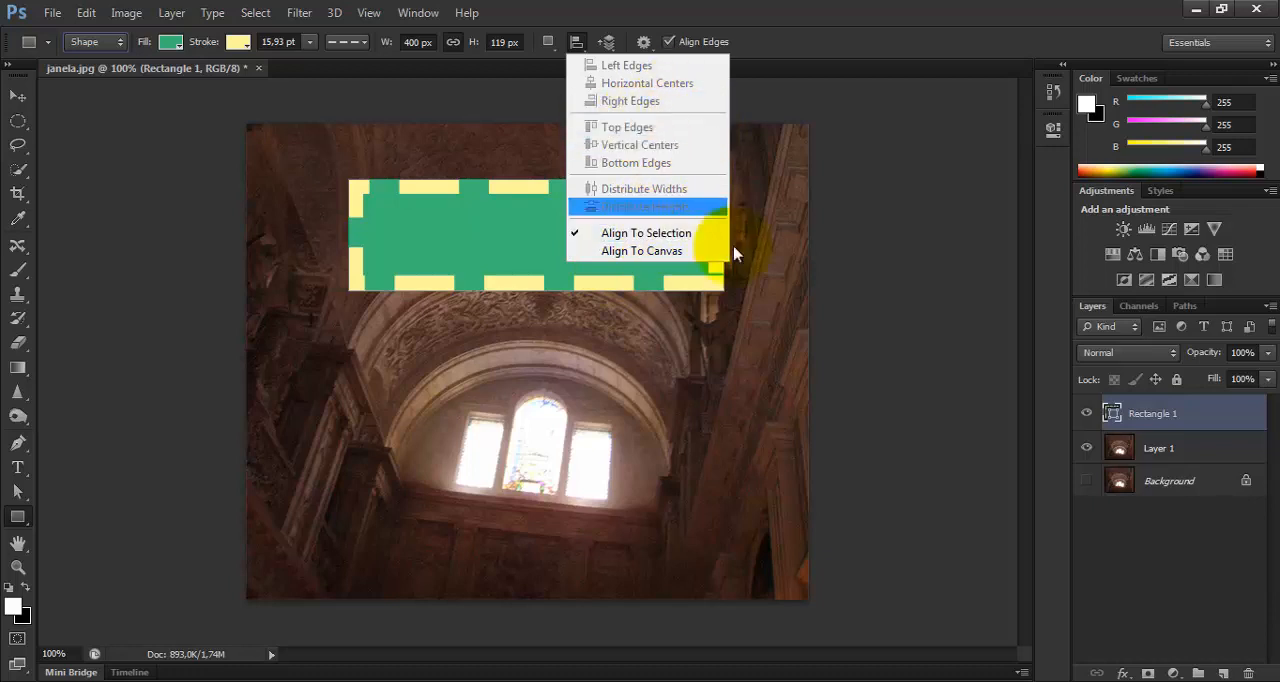
{"action": "left_click", "coordinate": [795, 266]}
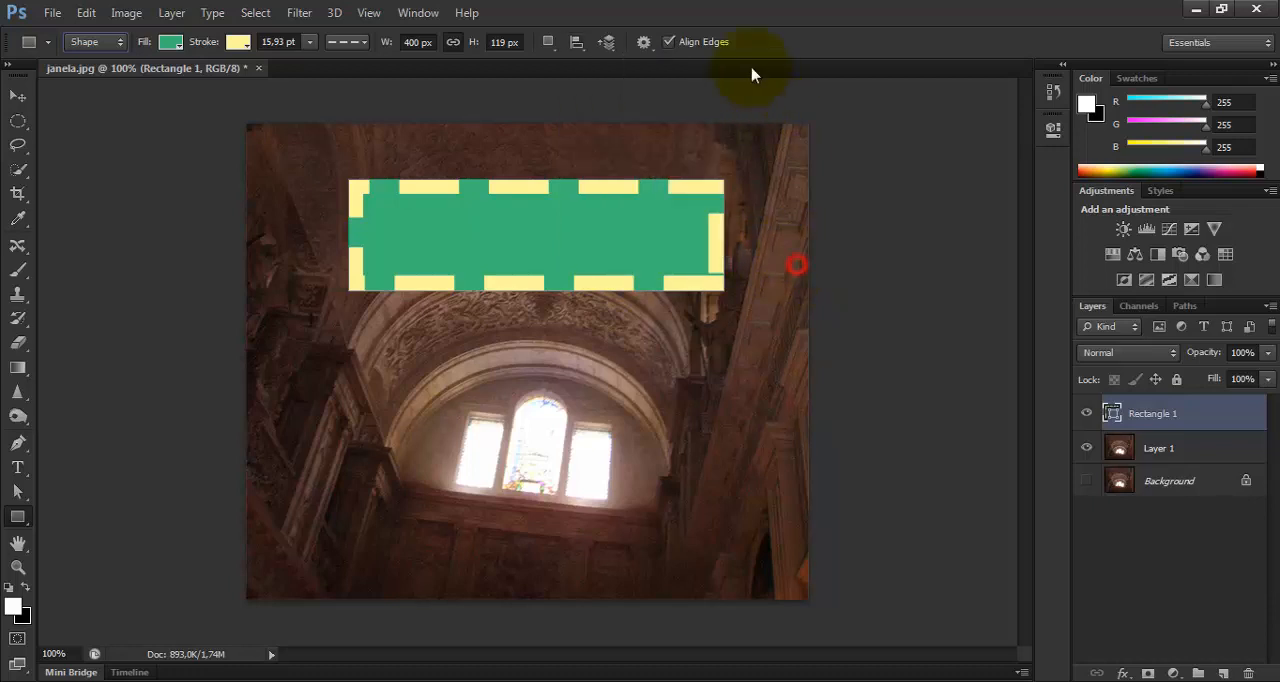
{"action": "left_click", "coordinate": [608, 42]}
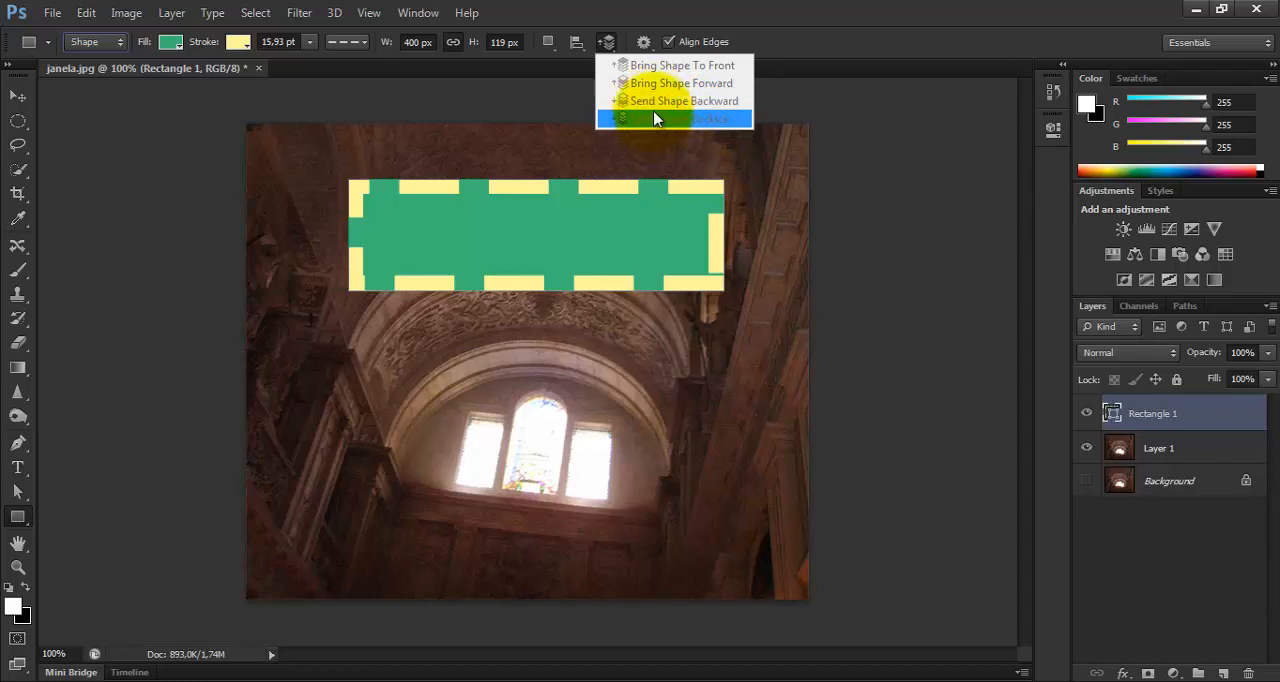
{"action": "left_click", "coordinate": [633, 47]}
Set the Rectangle tool to a fixed size of 120 by 100 px and place one rectangle at the photo's lower right edge.
{"action": "left_click", "coordinate": [642, 43]}
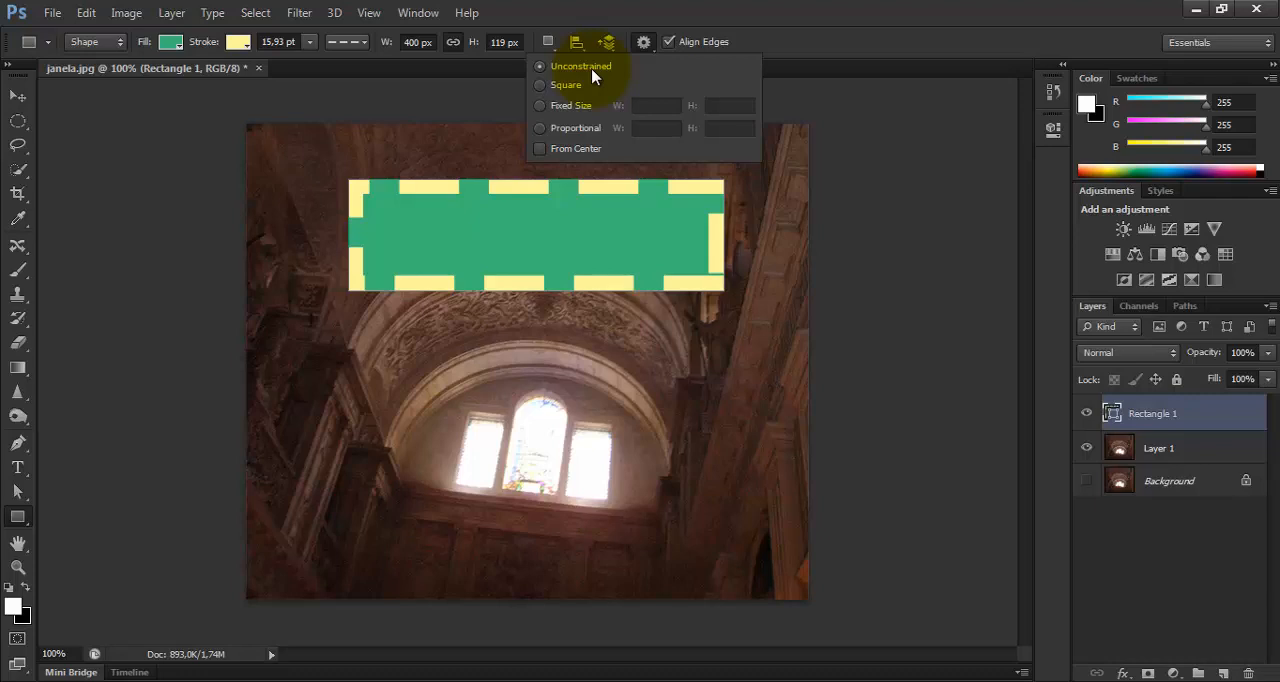
{"action": "left_click", "coordinate": [540, 84]}
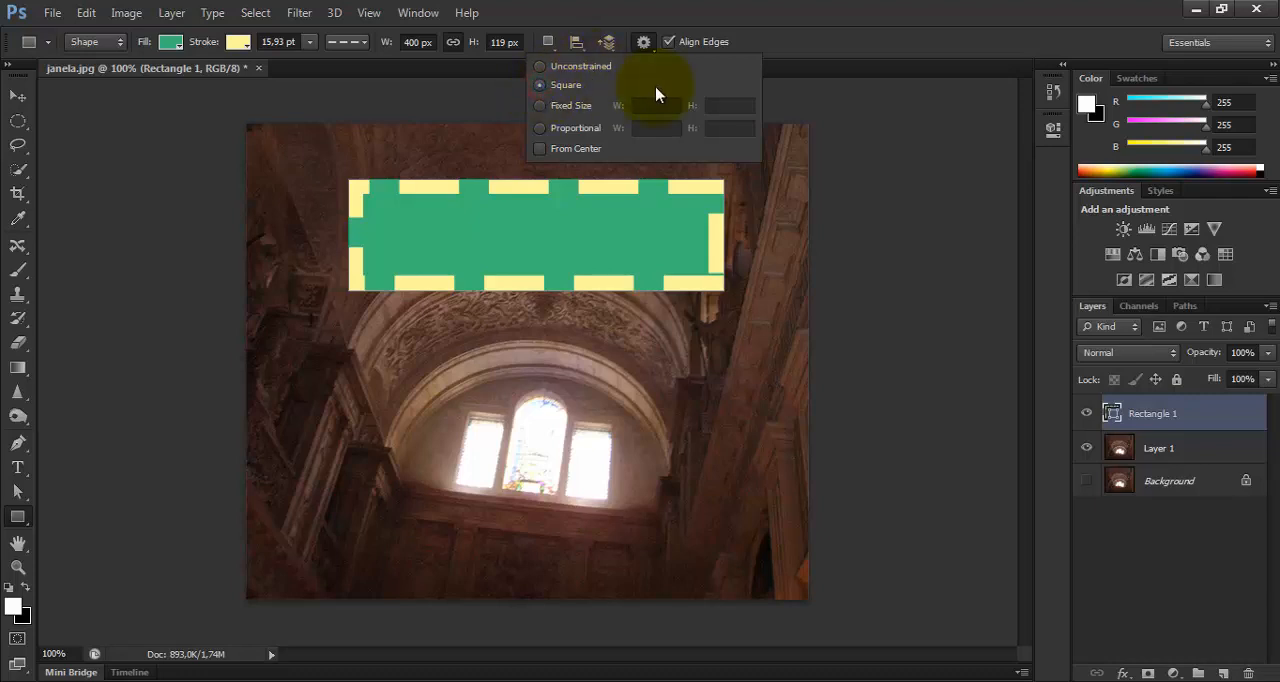
{"action": "left_click", "coordinate": [541, 108]}
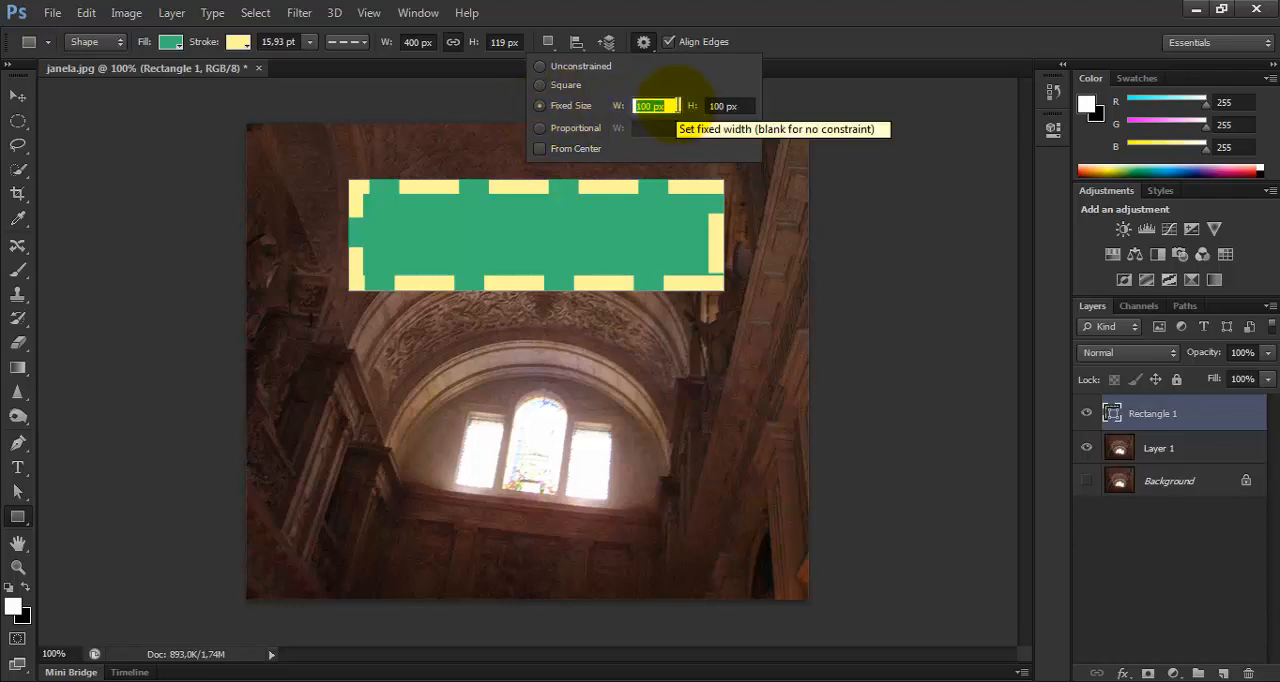
{"action": "type", "text": "120"}
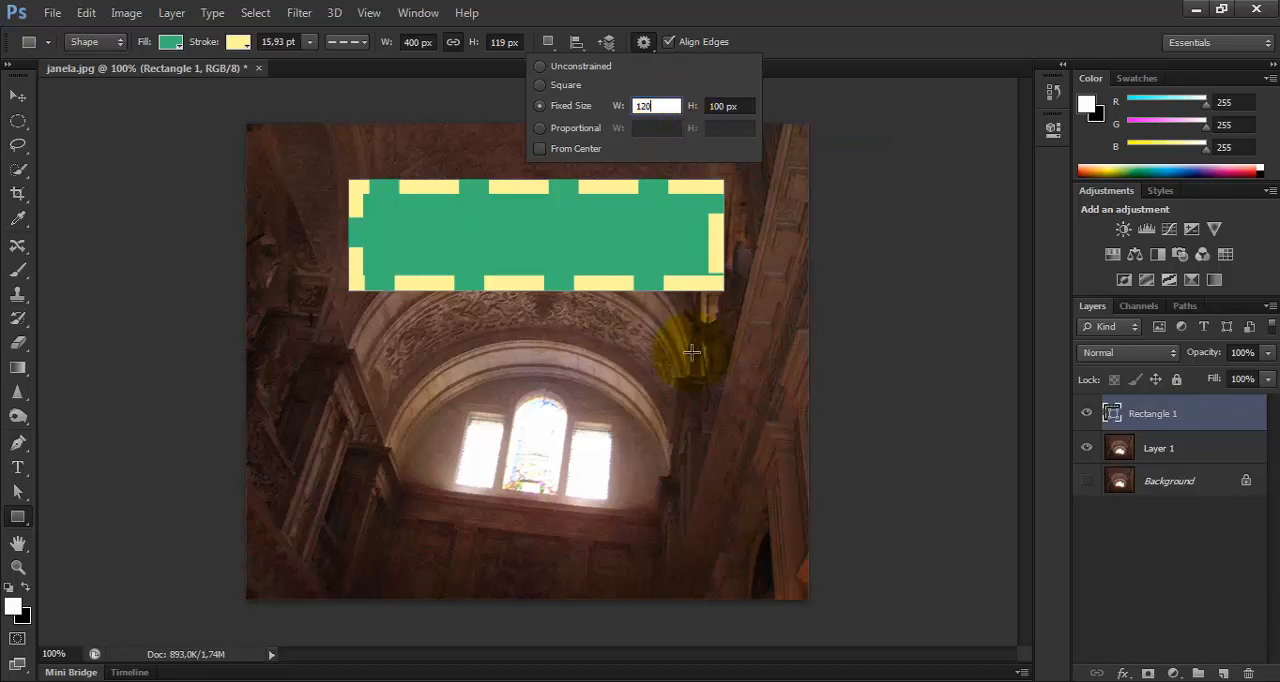
{"action": "left_click", "coordinate": [737, 434]}
{"action": "left_click", "coordinate": [753, 453]}
Add another 120 by 100 px rectangle over the arch's right side, and undo the fixed-size rectangles.
{"action": "left_click", "coordinate": [598, 347]}
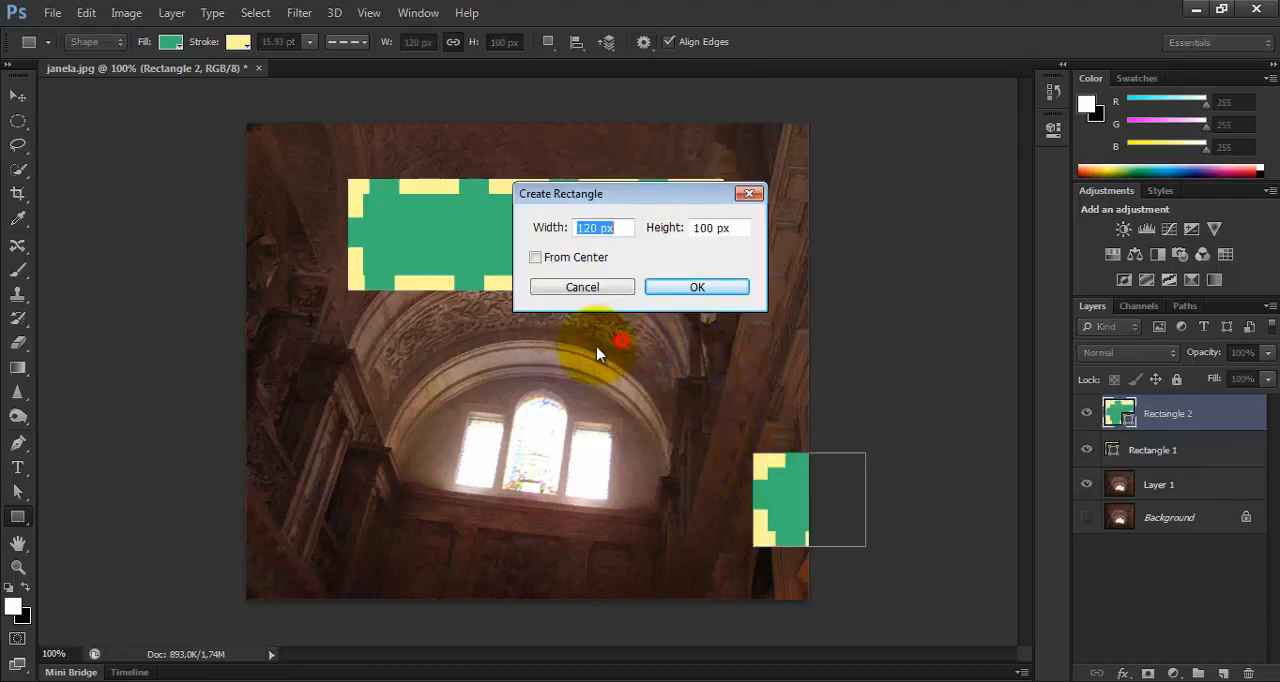
{"action": "left_click", "coordinate": [676, 295]}
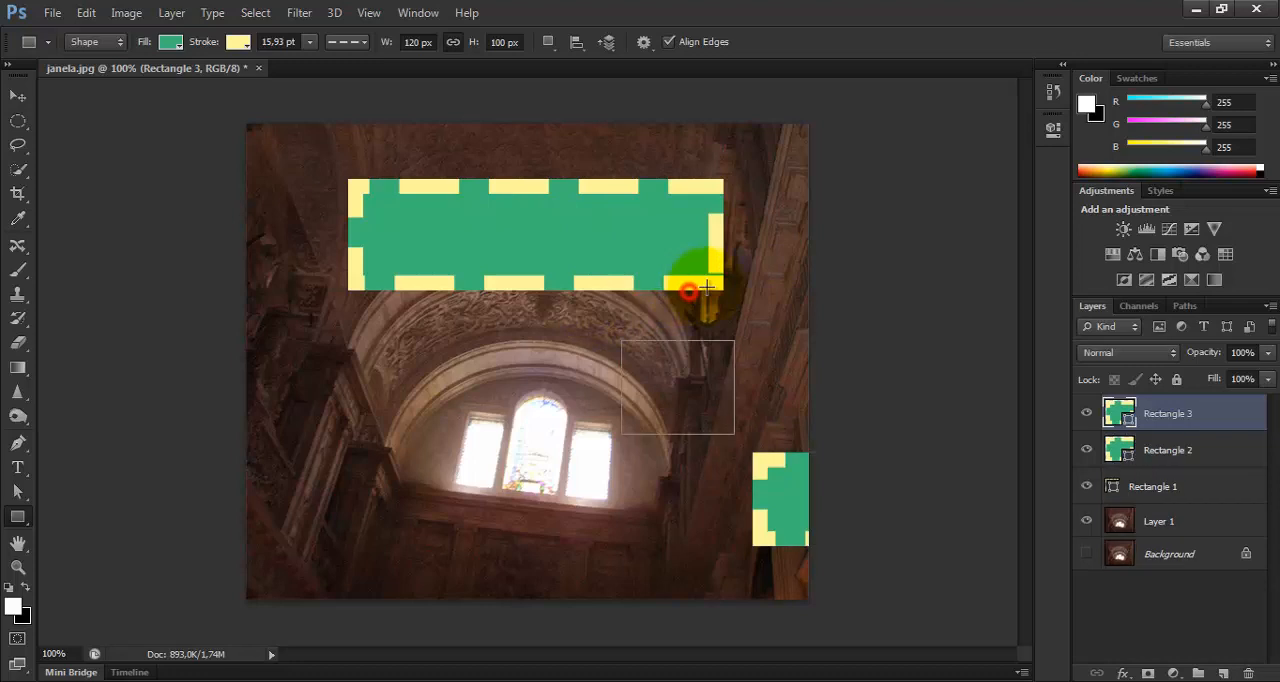
{"action": "key", "text": "ctrl+alt+z"}
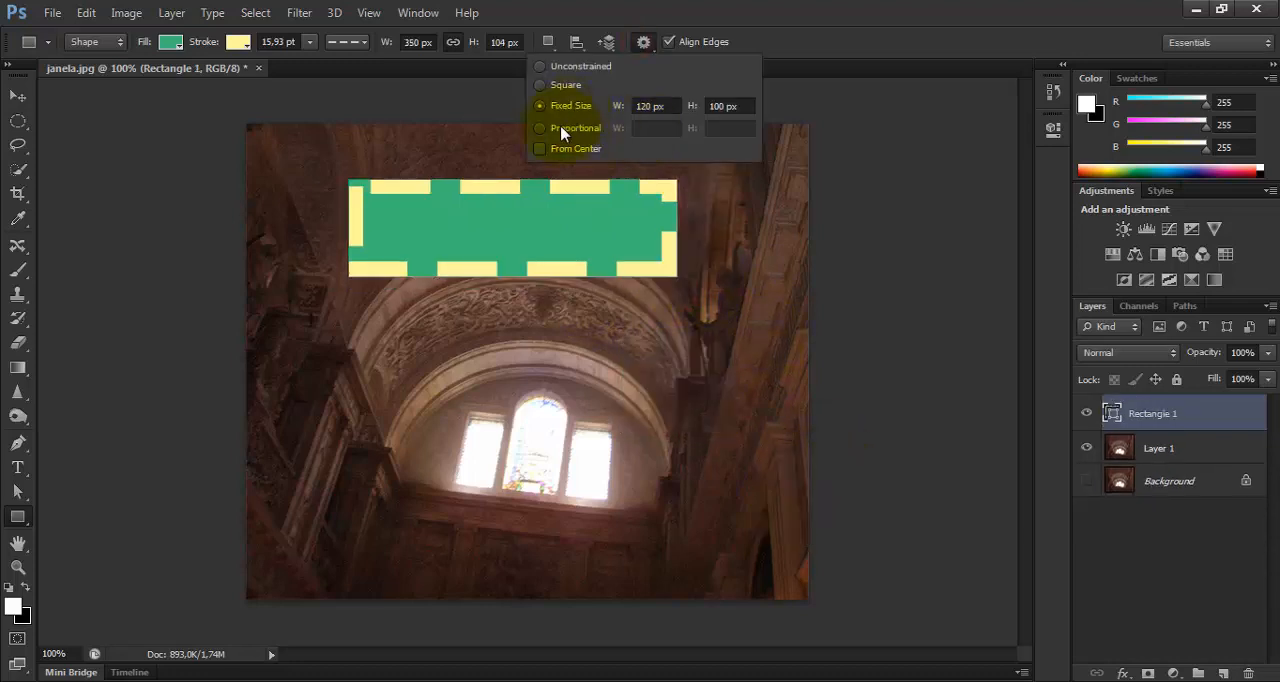
Draw a proportional 4:3 rectangle from its center, about 293 by 220 px, over the arch's left side, and delete it.
{"action": "left_click", "coordinate": [547, 128]}
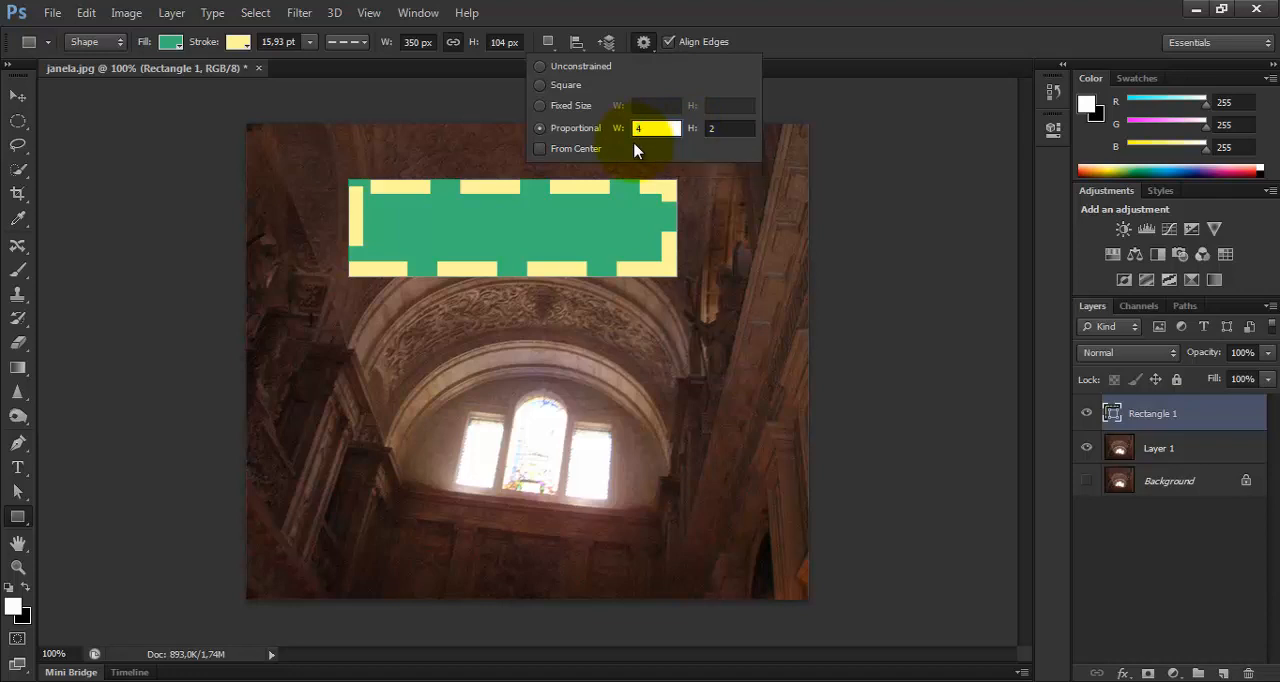
{"action": "type", "text": "4"}
{"action": "left_click", "coordinate": [722, 129]}
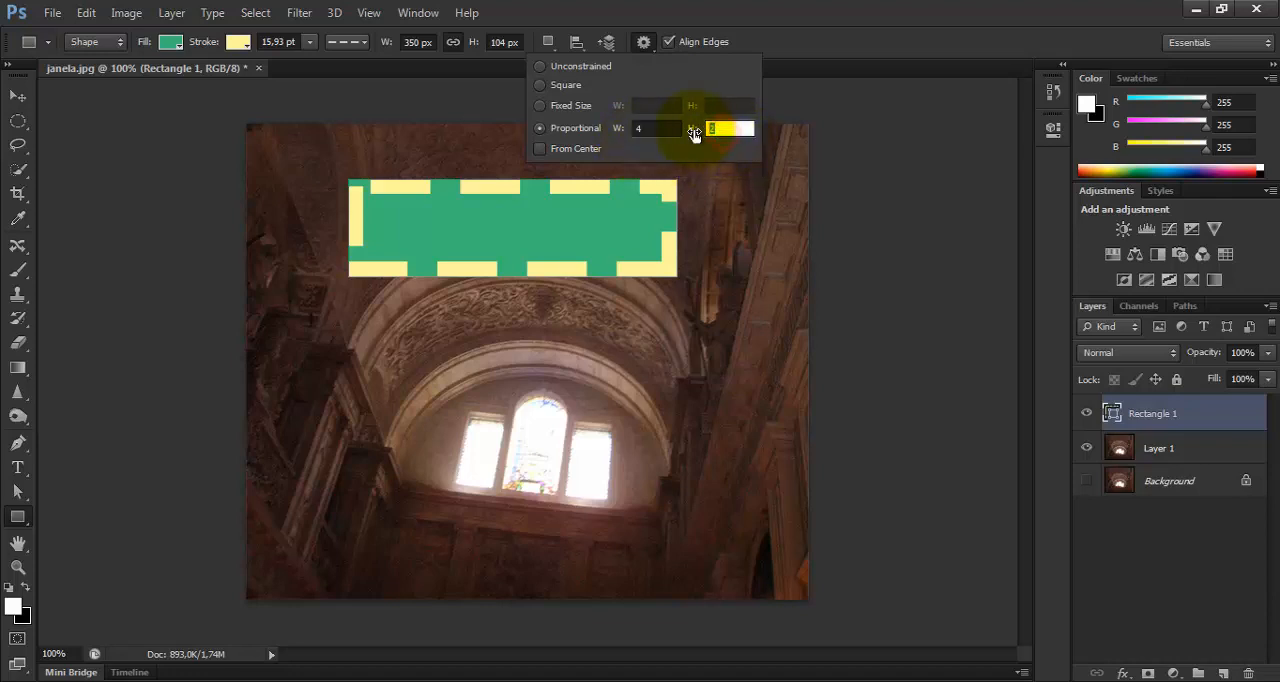
{"action": "type", "text": "3"}
{"action": "left_click", "coordinate": [539, 149]}
{"action": "left_click_drag", "start_coordinate": [408, 354], "coordinate": [638, 455]}
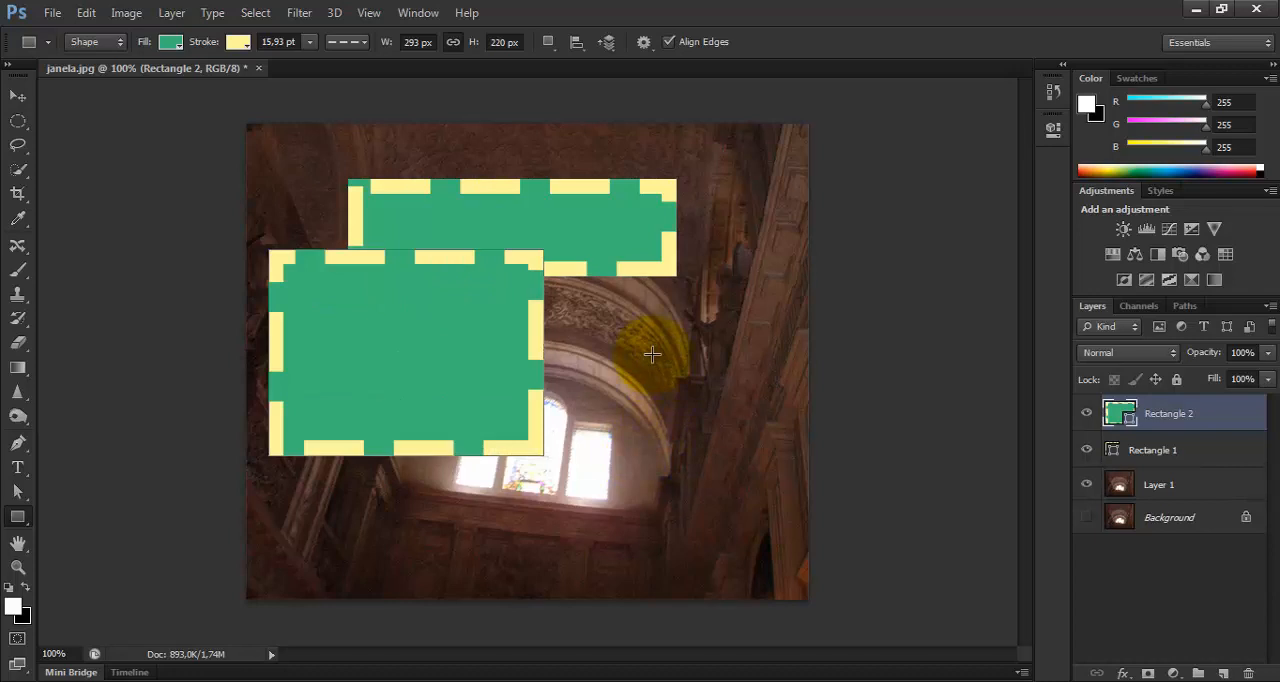
{"action": "key", "text": "Delete"}
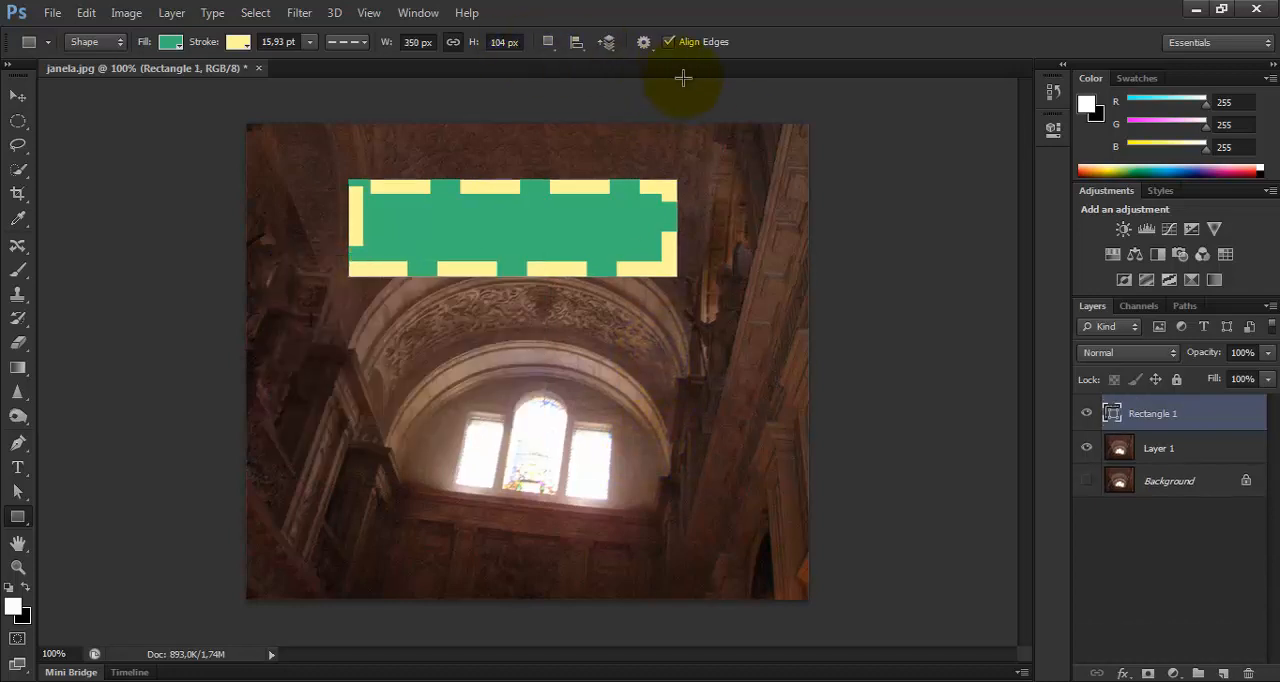
Reset the Rectangle tool to its default settings.
{"action": "left_click", "coordinate": [93, 44]}
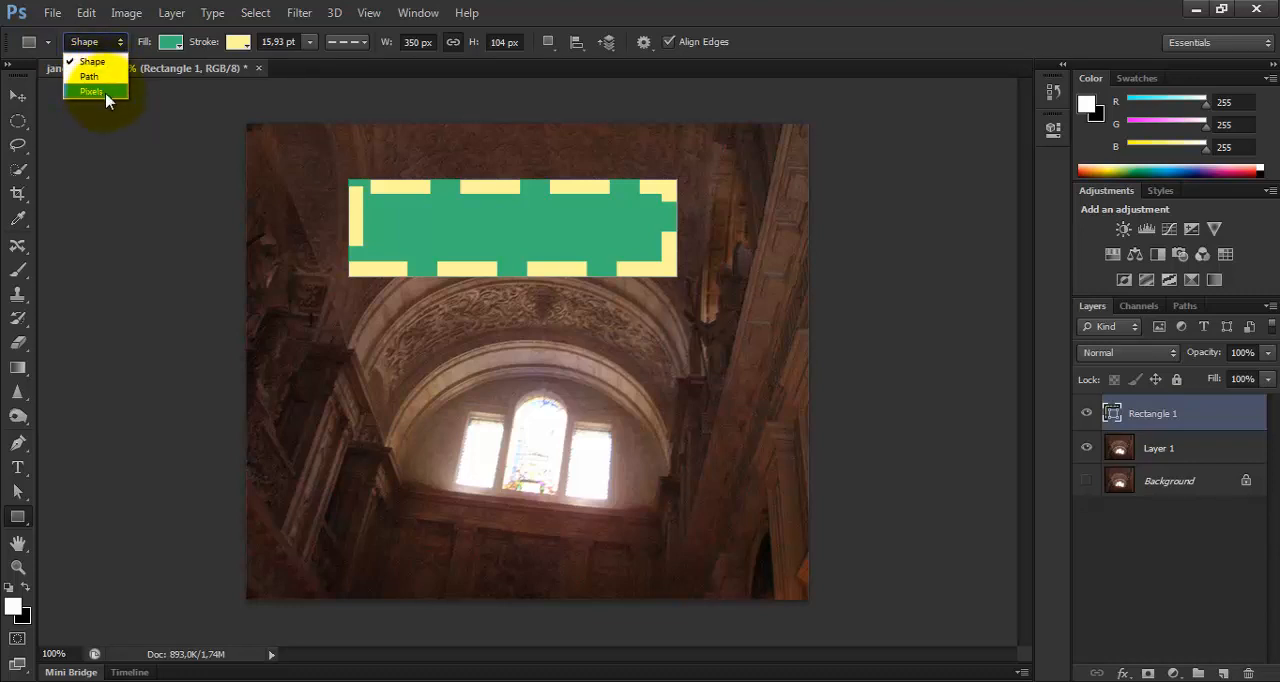
{"action": "left_click", "coordinate": [33, 44]}
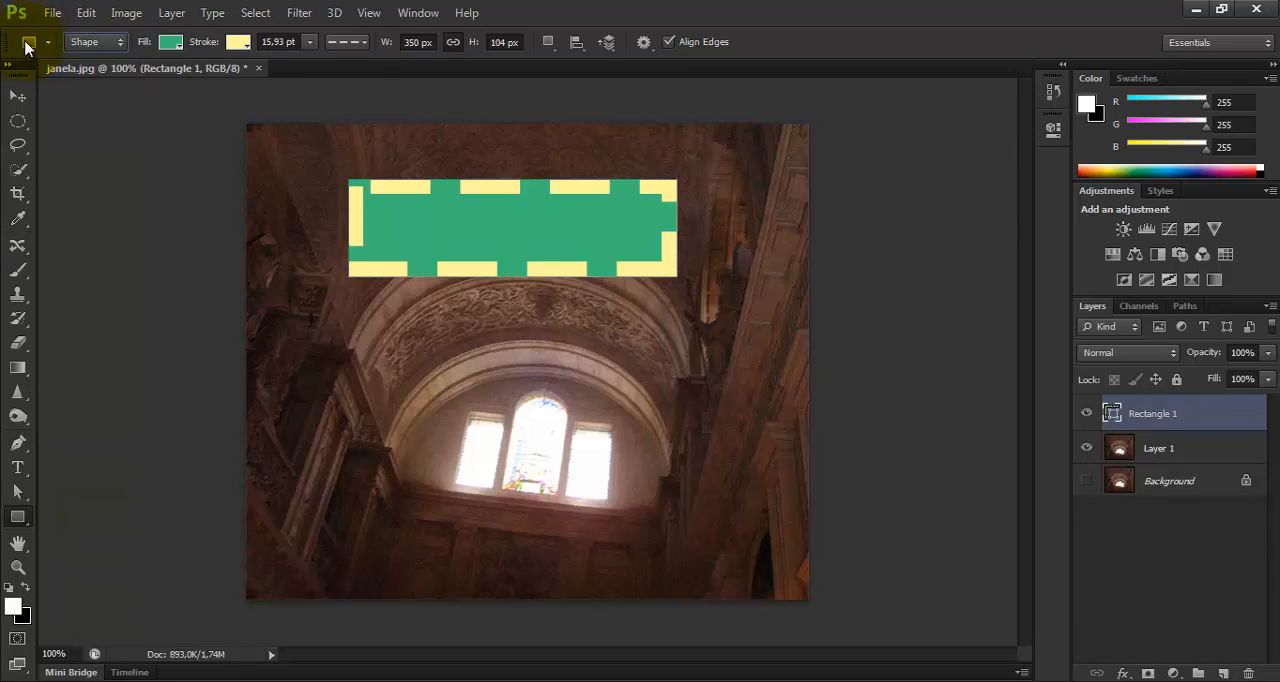
{"action": "right_click", "coordinate": [27, 47]}
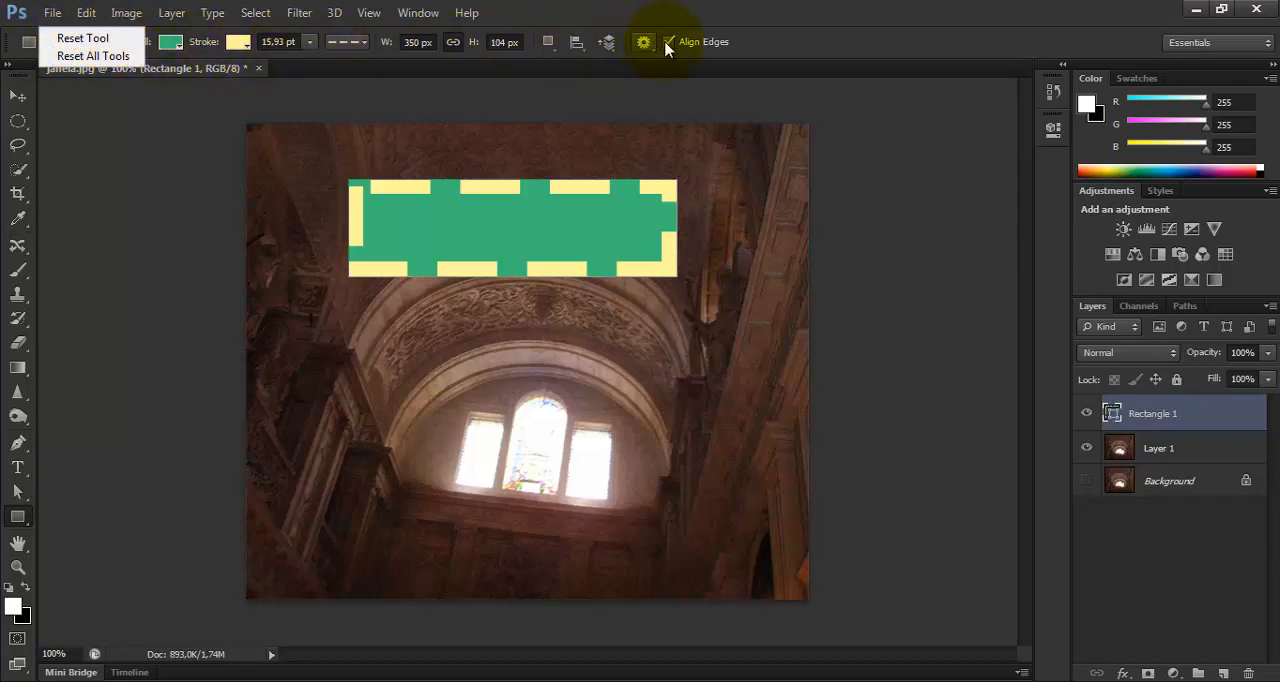
{"action": "left_click", "coordinate": [84, 39]}
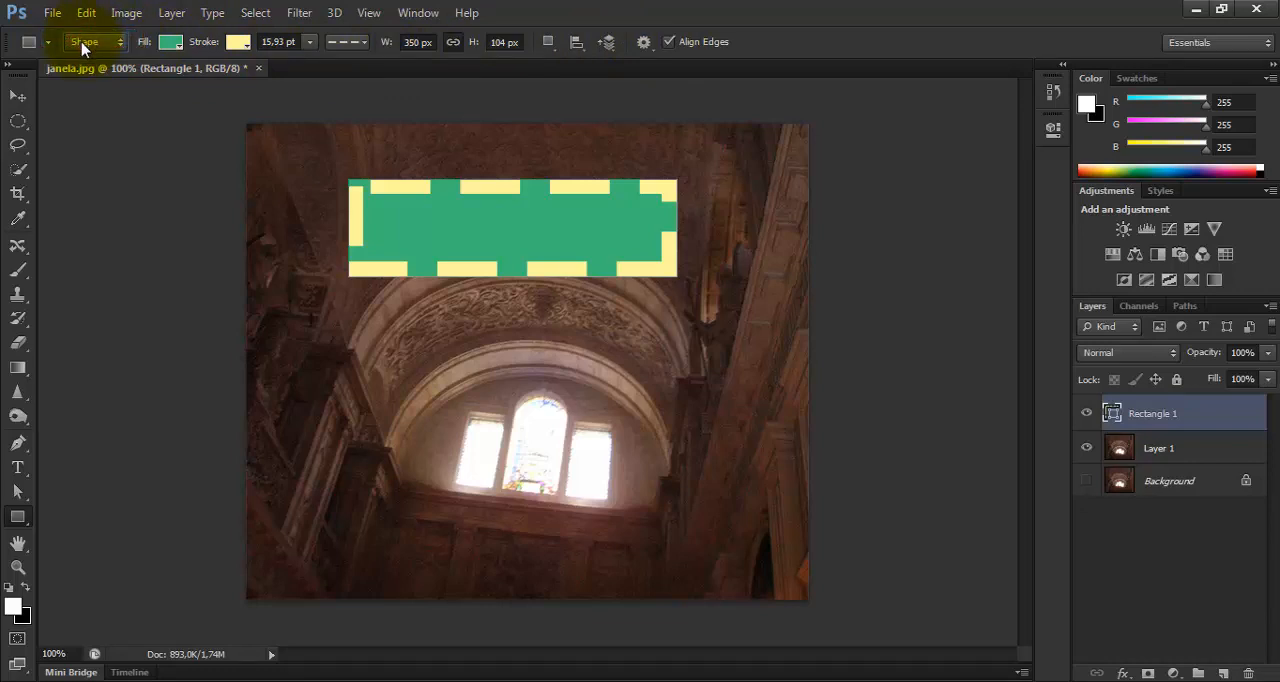
{"action": "right_click", "coordinate": [33, 43]}
{"action": "left_click", "coordinate": [73, 41]}
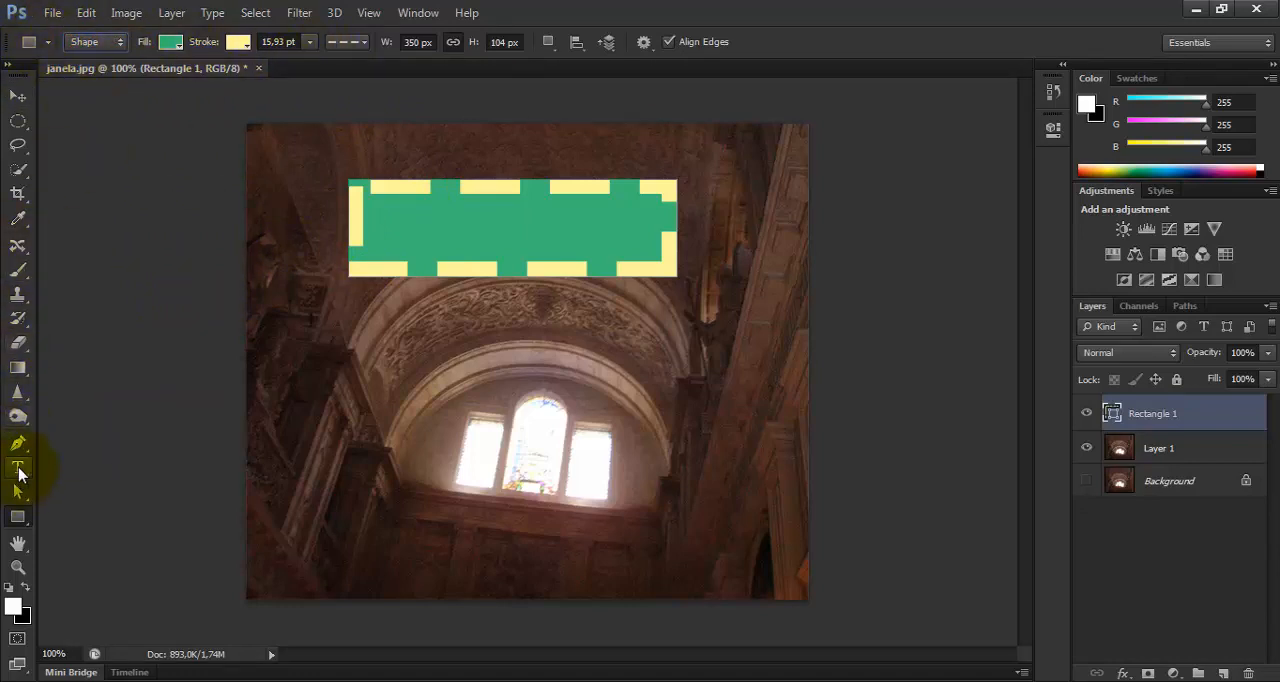
Draw a rounded rectangle about 314 by 205 px with a 10 px corner radius over the arch and windows.
{"action": "left_click", "coordinate": [18, 514]}
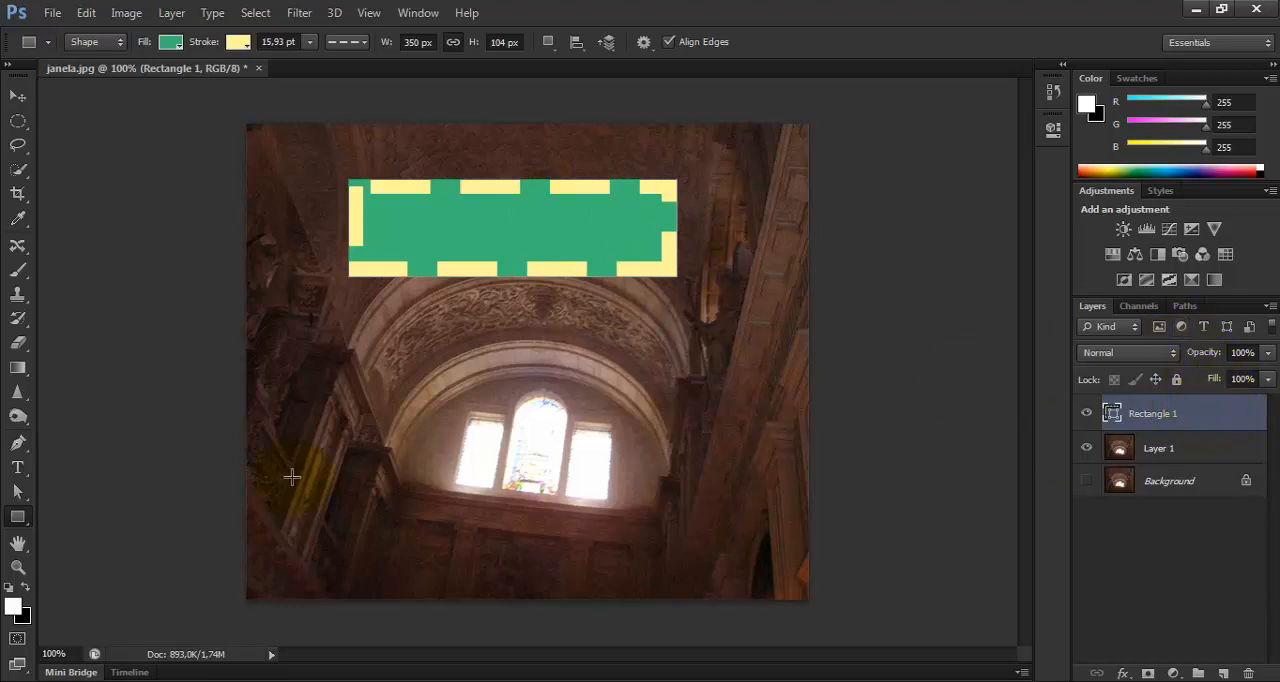
{"action": "left_click", "coordinate": [17, 516]}
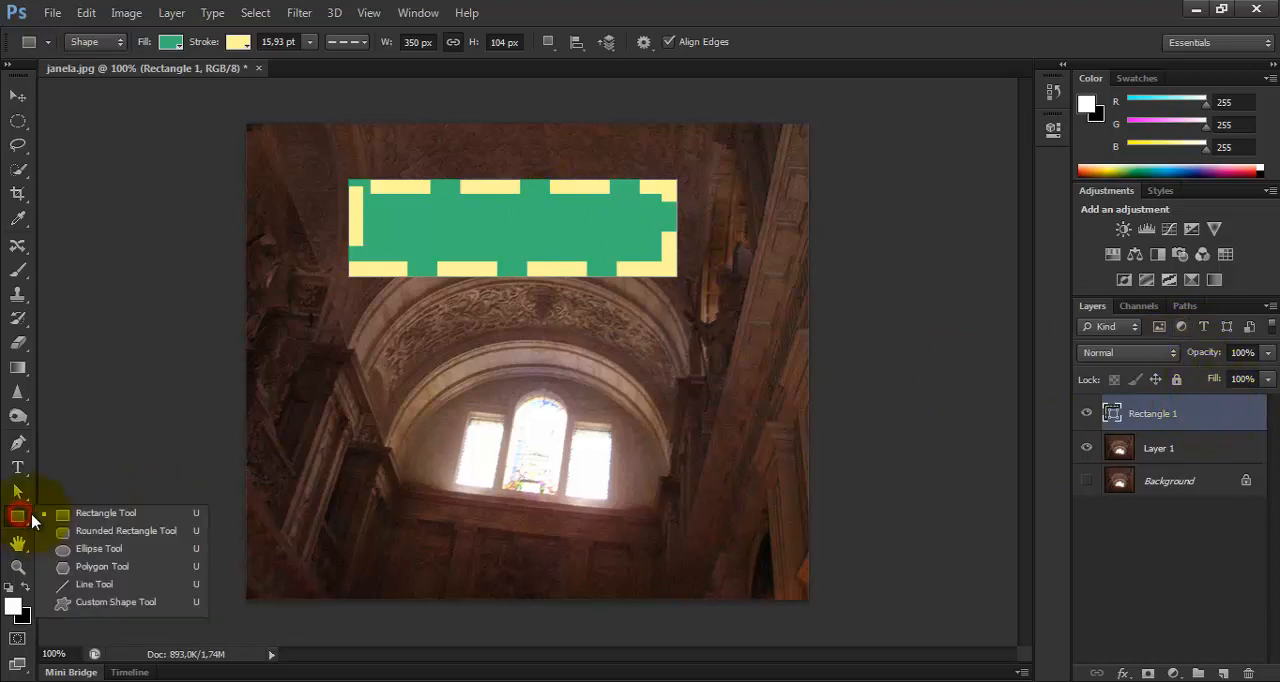
{"action": "left_click", "coordinate": [95, 538]}
{"action": "mouse_move", "coordinate": [367, 320]}
{"action": "left_mouse_down"}
{"action": "mouse_move", "coordinate": [566, 472]}
{"action": "mouse_move", "coordinate": [660, 510]}
{"action": "left_mouse_up"}
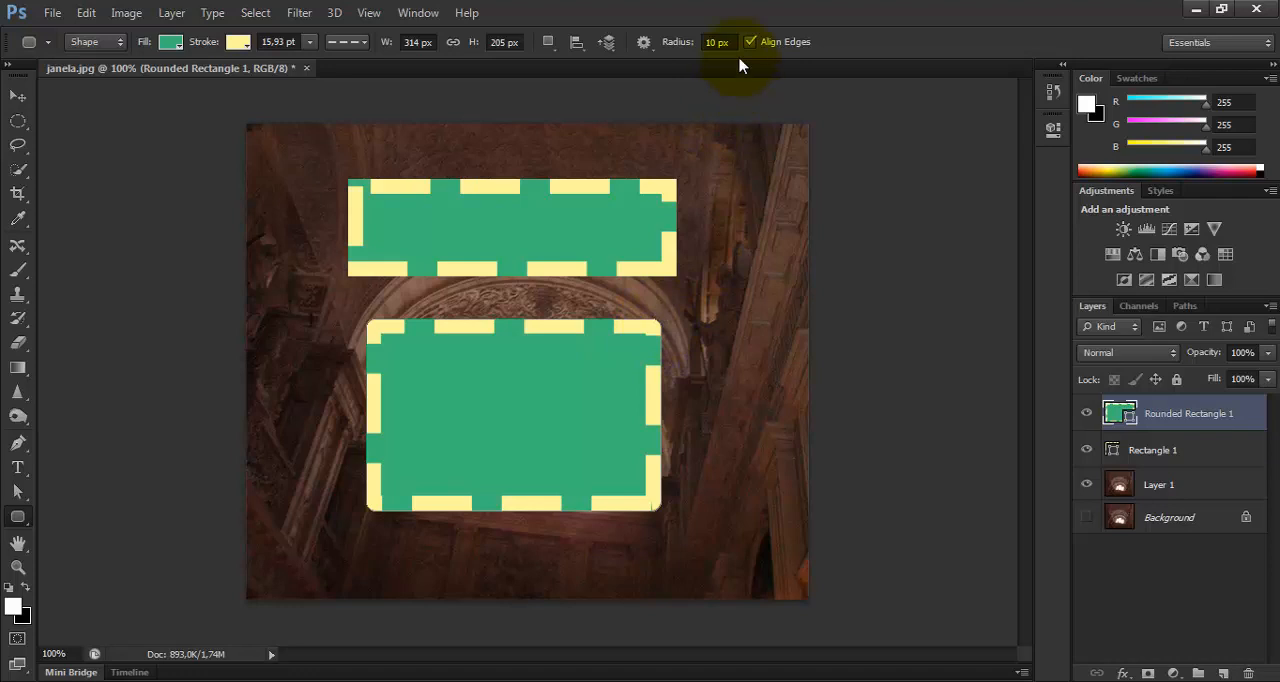
Set the corner radius to 50 px and draw a rounded rectangle about 112 by 189 px at the photo's right edge.
{"action": "left_click", "coordinate": [712, 42]}
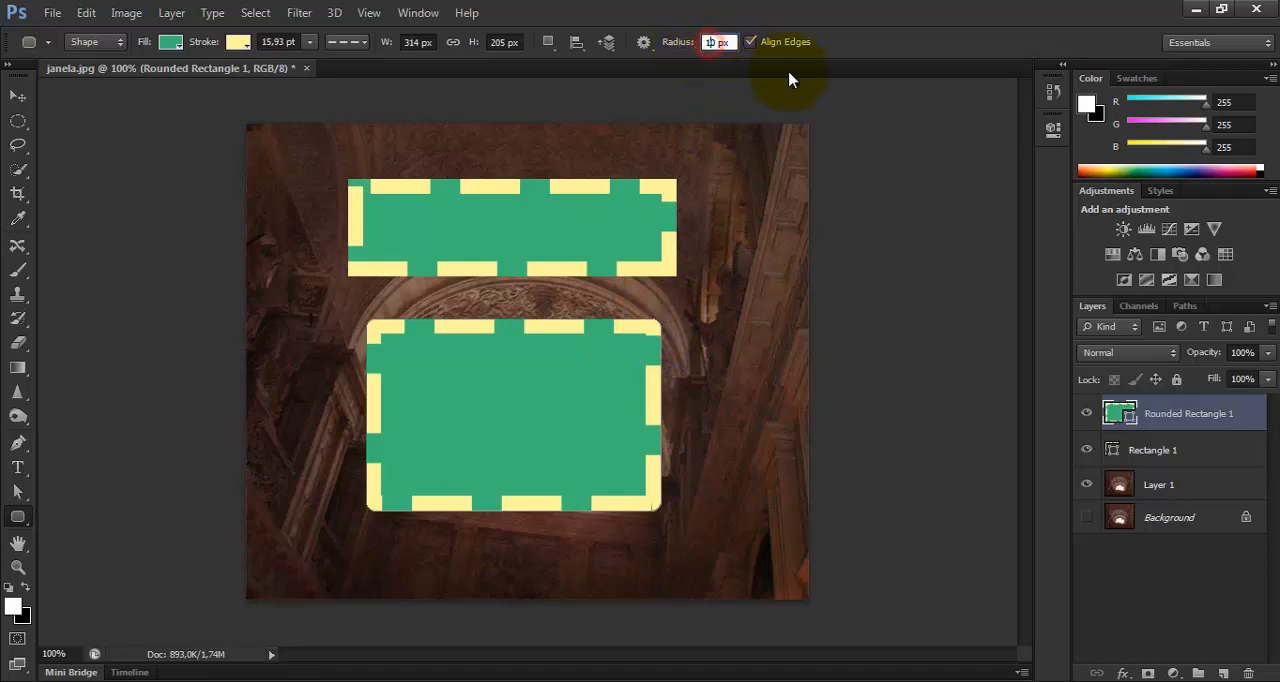
{"action": "key", "text": "Return"}
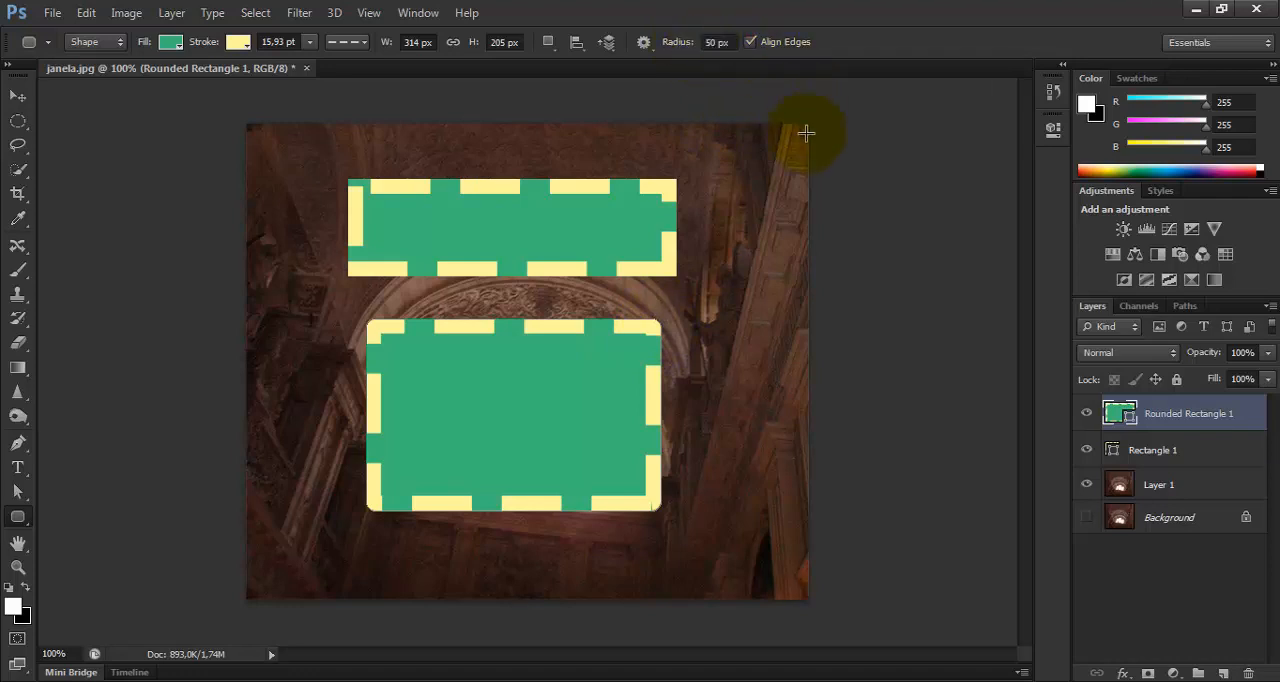
{"action": "left_click_drag", "start_coordinate": [704, 299], "coordinate": [807, 477]}
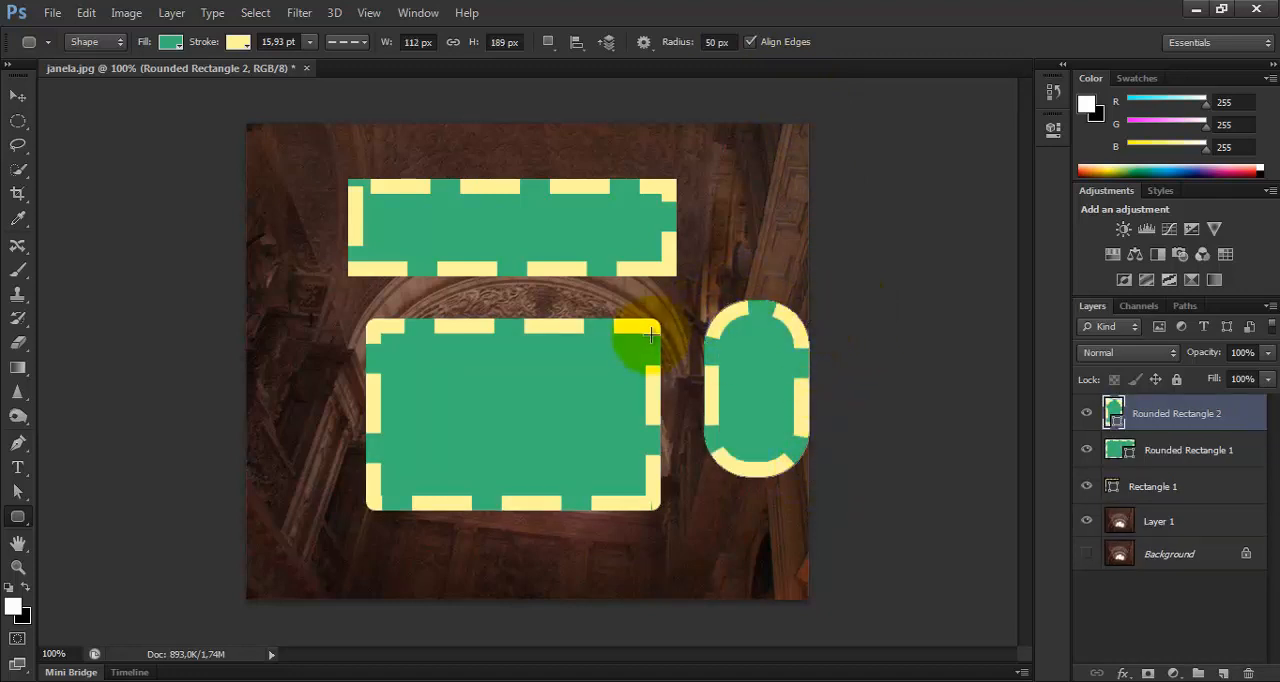
Undo both rounded rectangles, keeping only the dashed rectangle above the arch.
{"action": "key", "text": "ctrl+e"}
{"action": "key", "text": "ctrl+alt+z"}
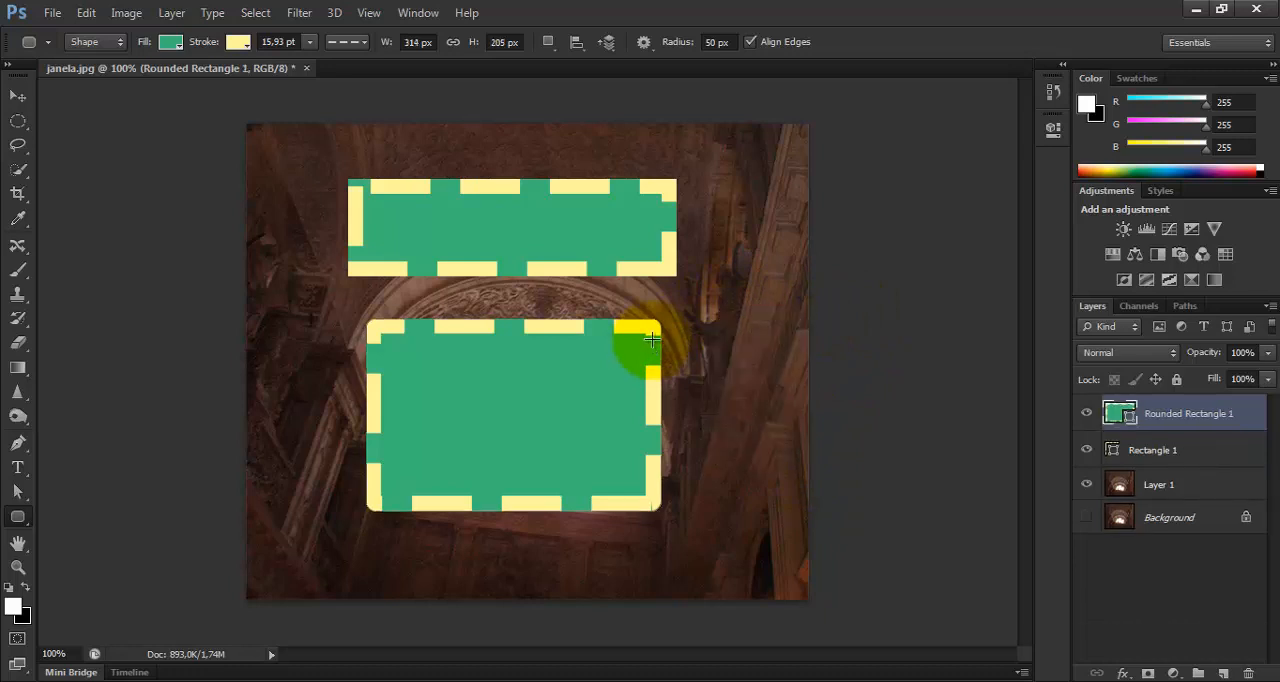
{"action": "key", "text": "ctrl+alt+z"}
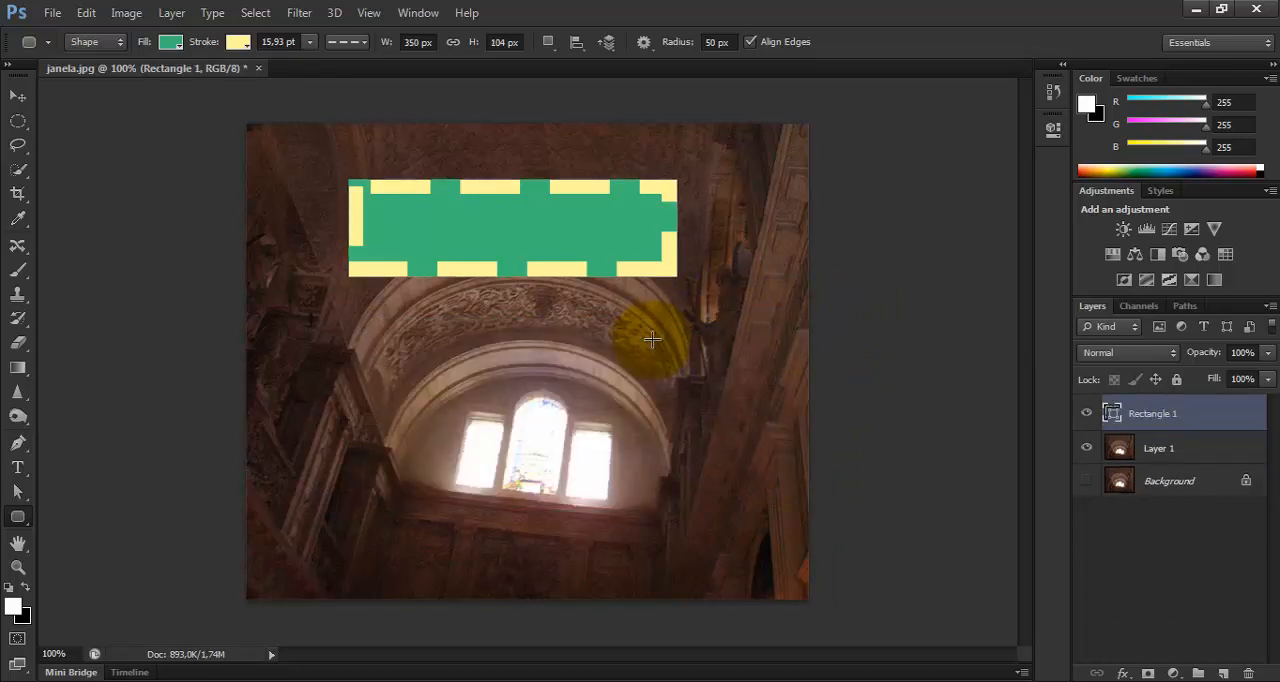
Create a five-sided star with the Polygon tool, 350 by 104 px, with smooth corners and 50% side indent, below the rectangle.
{"action": "left_click", "coordinate": [22, 518]}
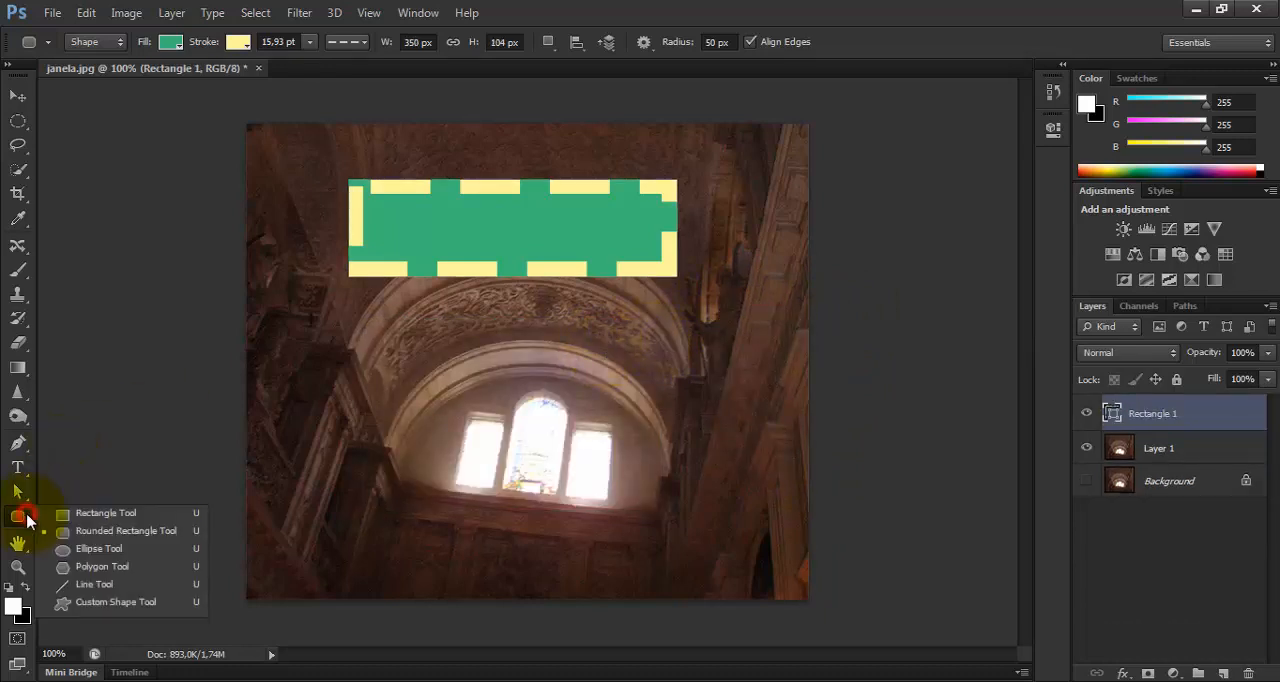
{"action": "left_click", "coordinate": [135, 566]}
{"action": "left_click", "coordinate": [298, 384]}
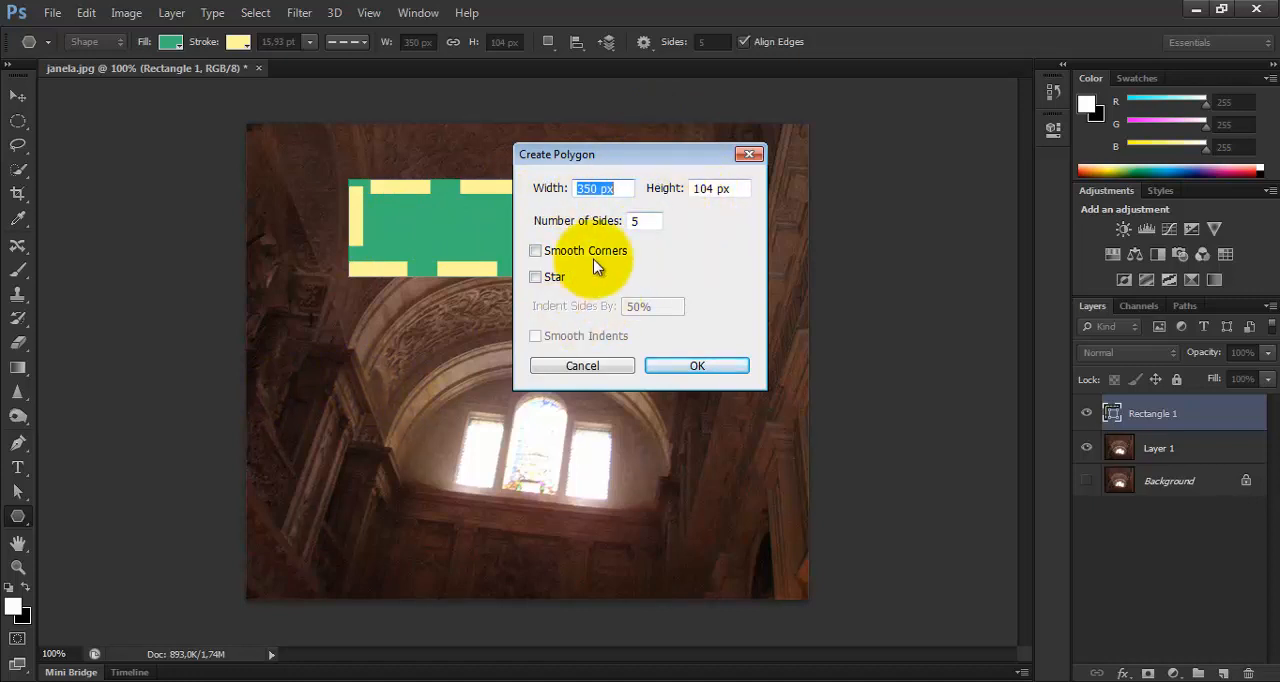
{"action": "left_click", "coordinate": [537, 252]}
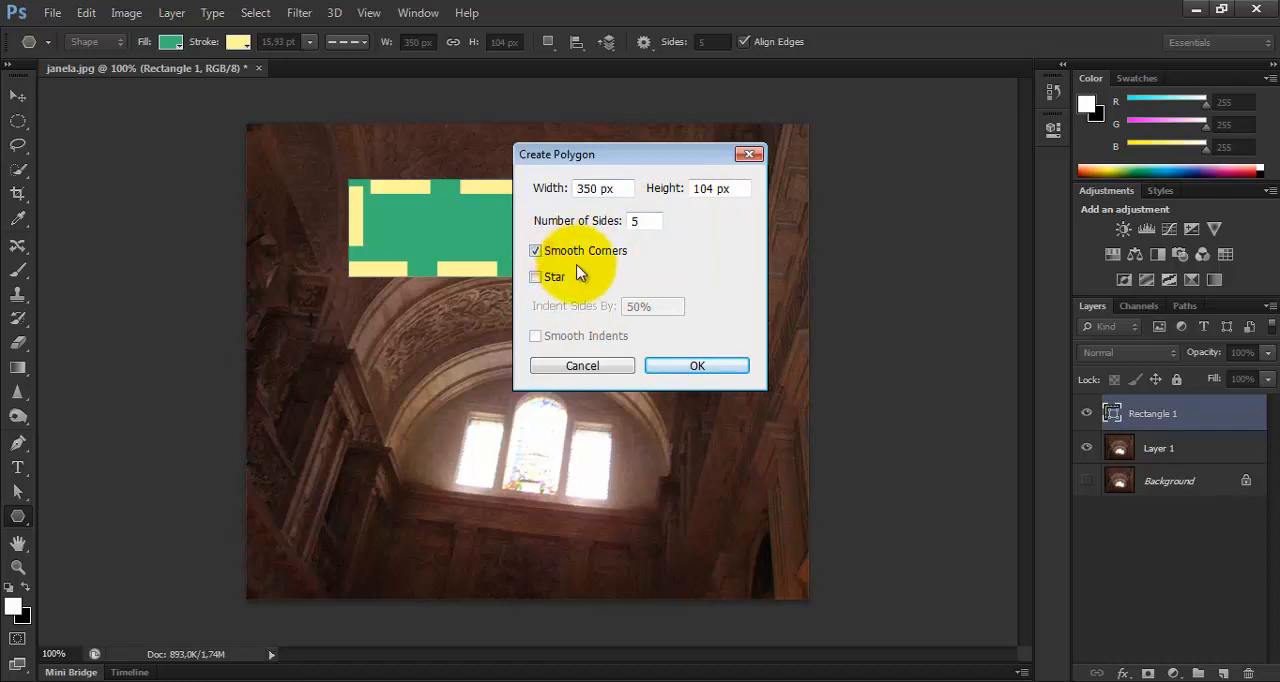
{"action": "left_click", "coordinate": [537, 277]}
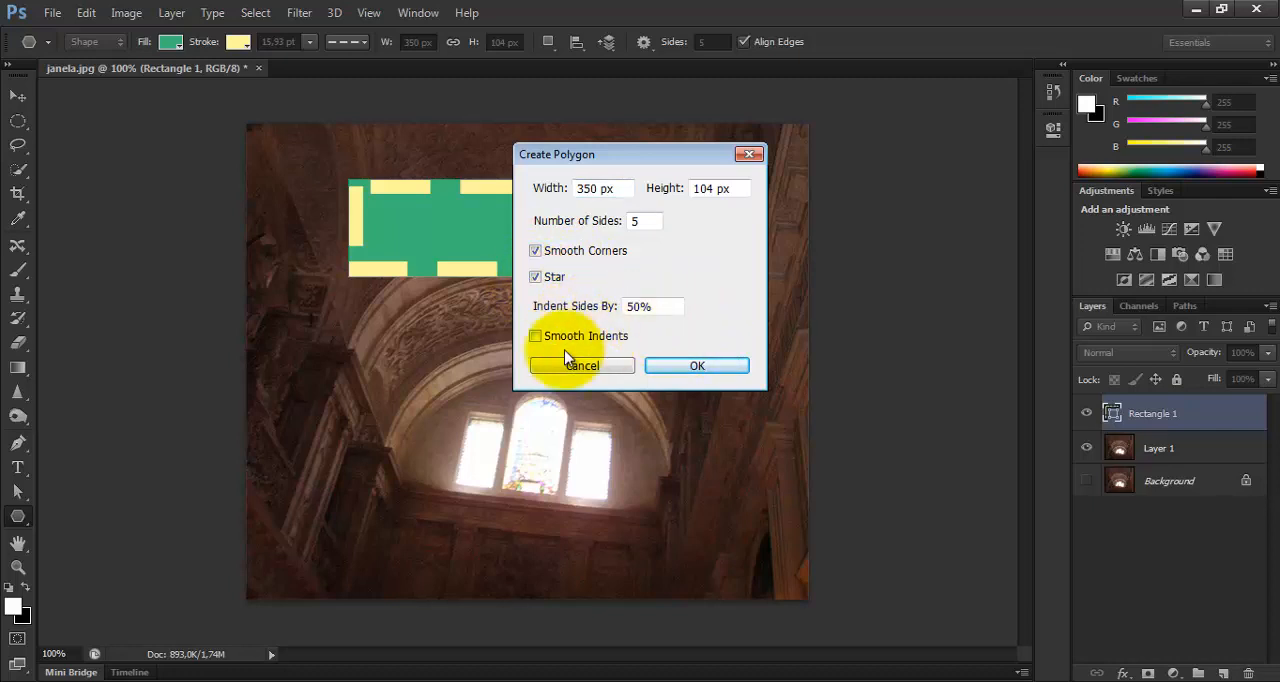
{"action": "left_click", "coordinate": [691, 366]}
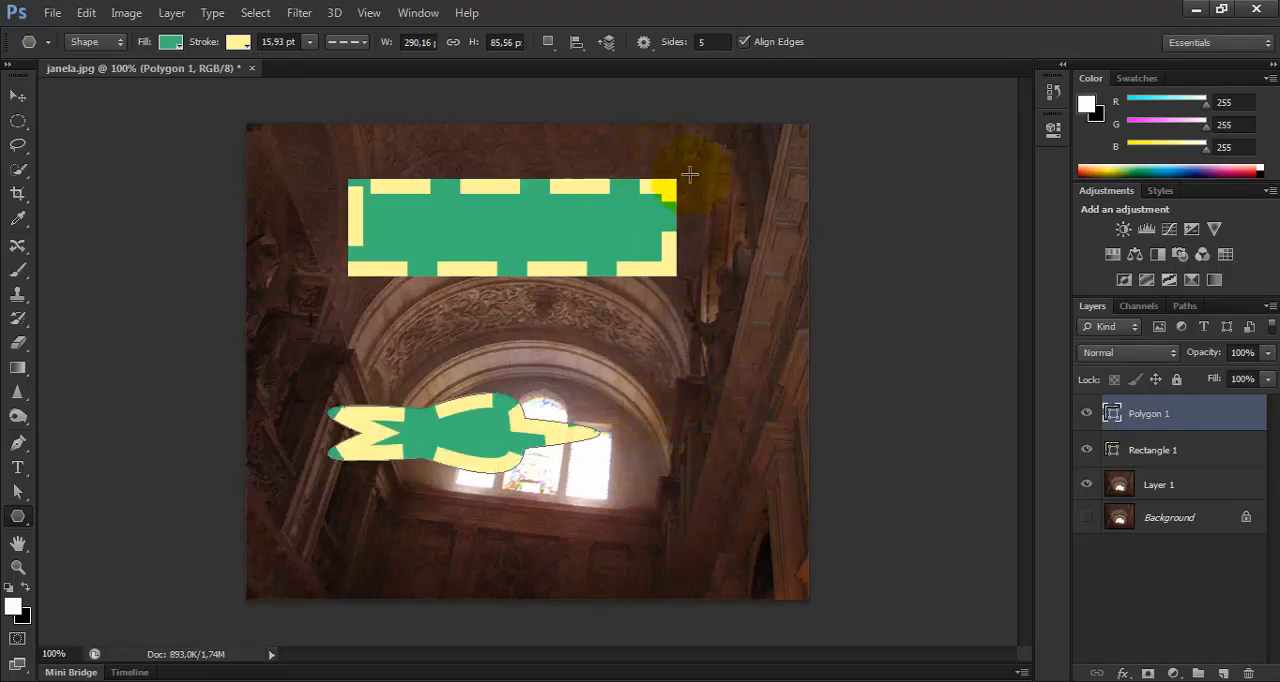
Set the number of sides to 8 and create a smooth-cornered star, 290.16 by 85.56 px with 50% indent, over the right-hand pillars.
{"action": "double_click", "coordinate": [707, 41]}
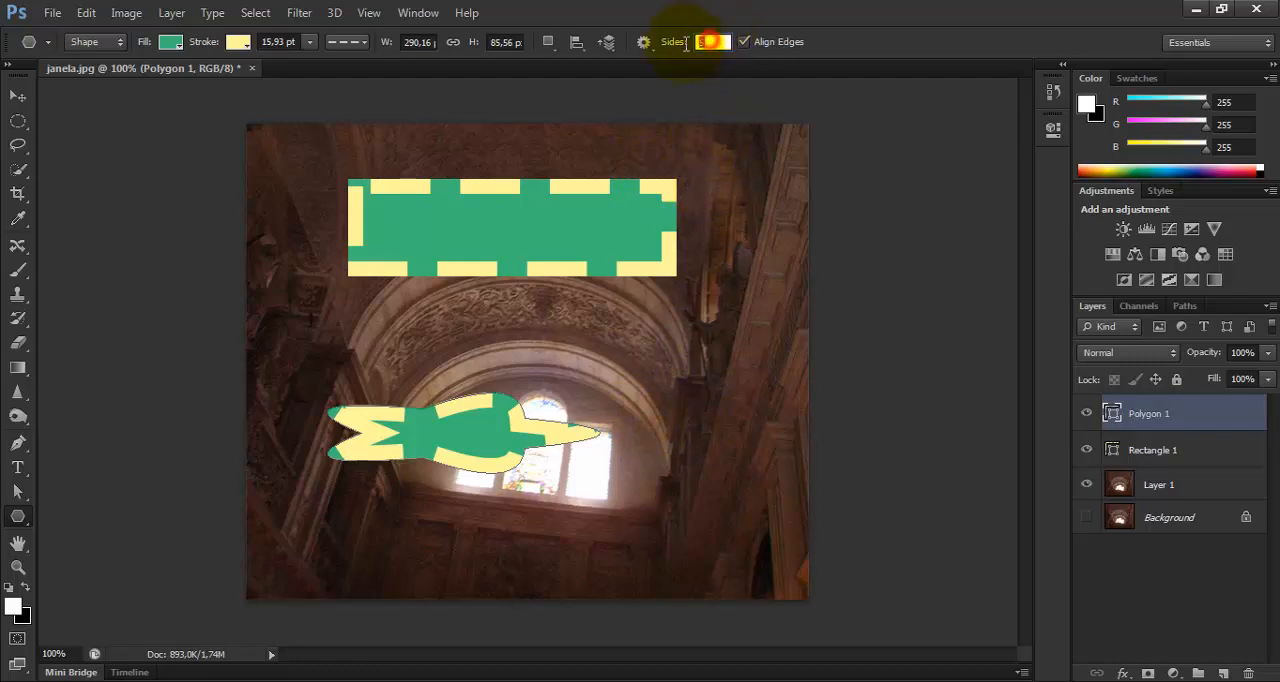
{"action": "key", "text": "Return"}
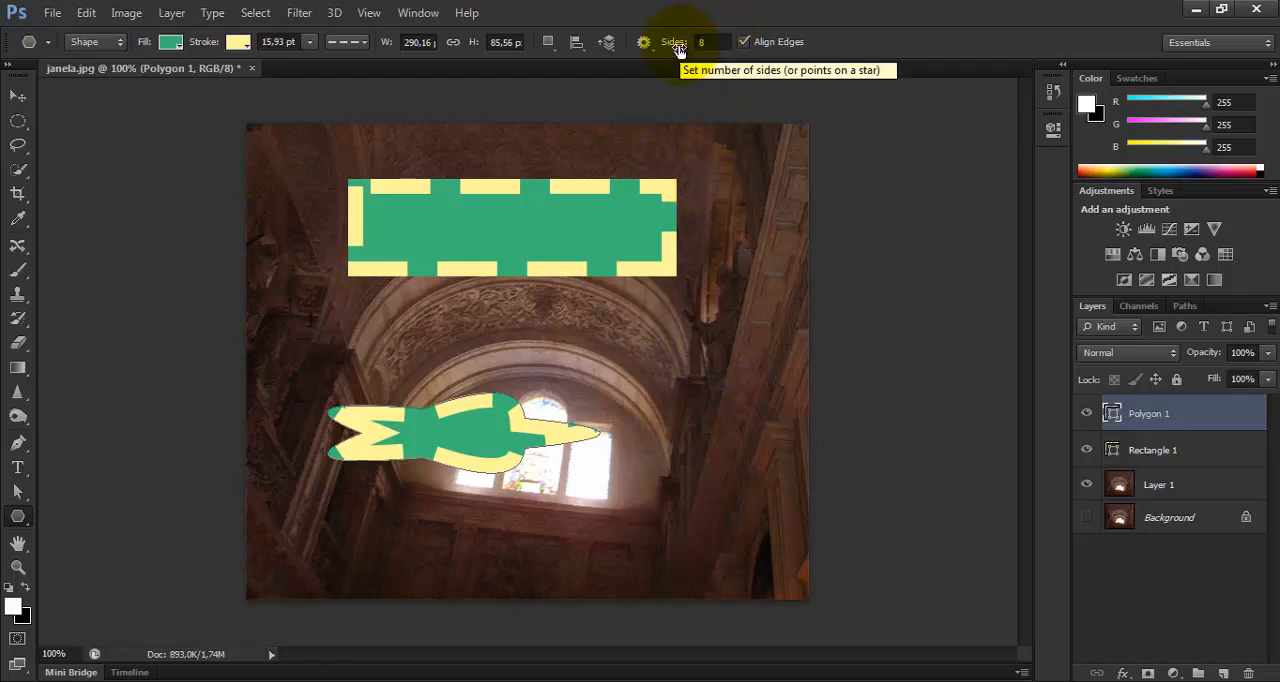
{"action": "left_click", "coordinate": [572, 381]}
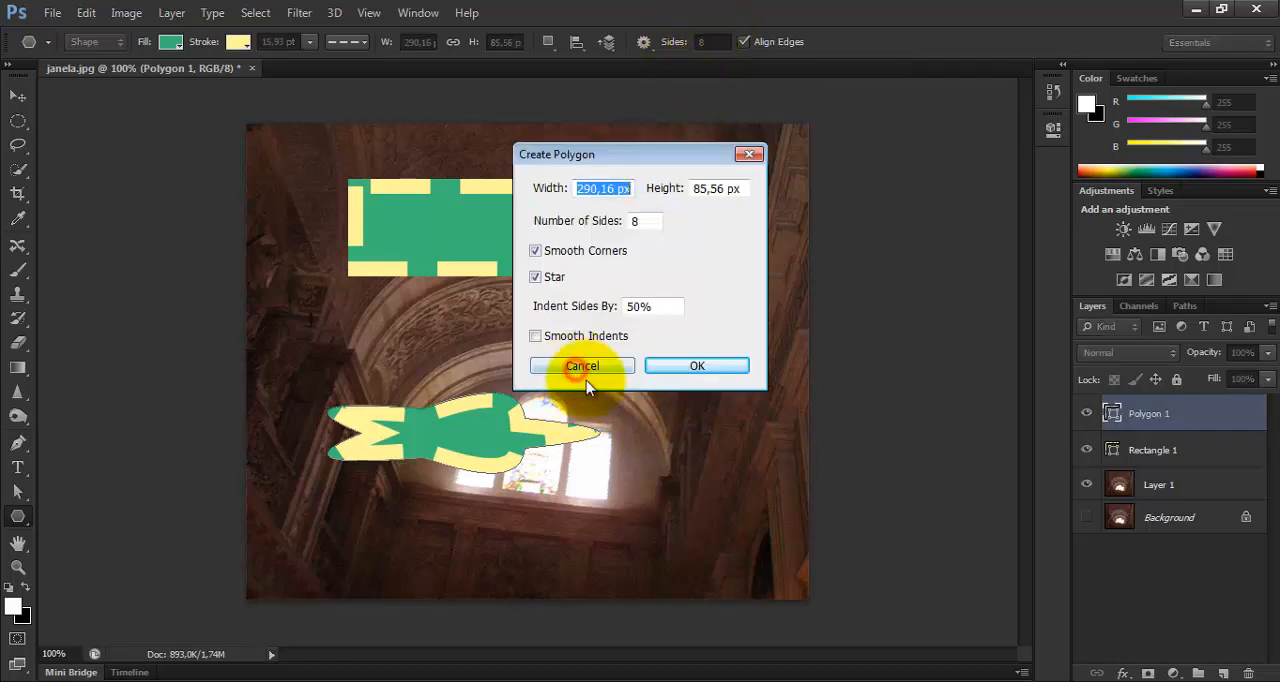
{"action": "left_click", "coordinate": [679, 367]}
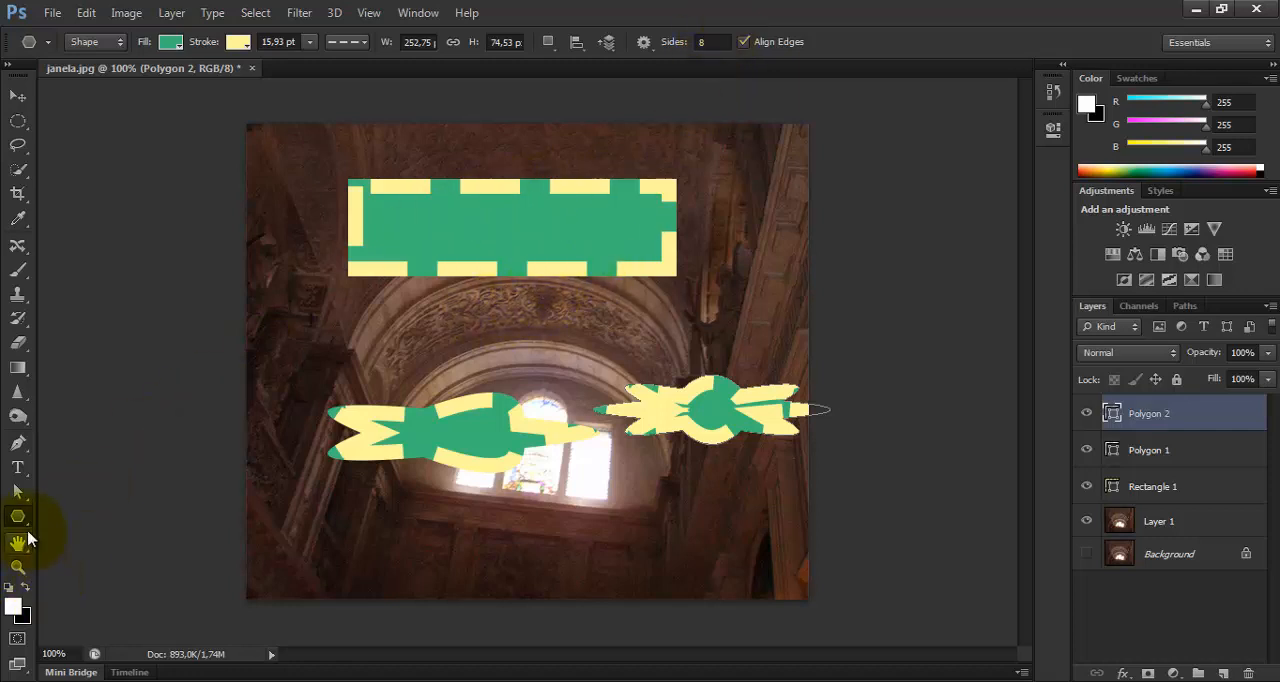
Try a side indent of 100 for an eight-sided star, 252.75 by 74.53 px, and create it with 99% at the arch's left.
{"action": "left_click", "coordinate": [296, 341]}
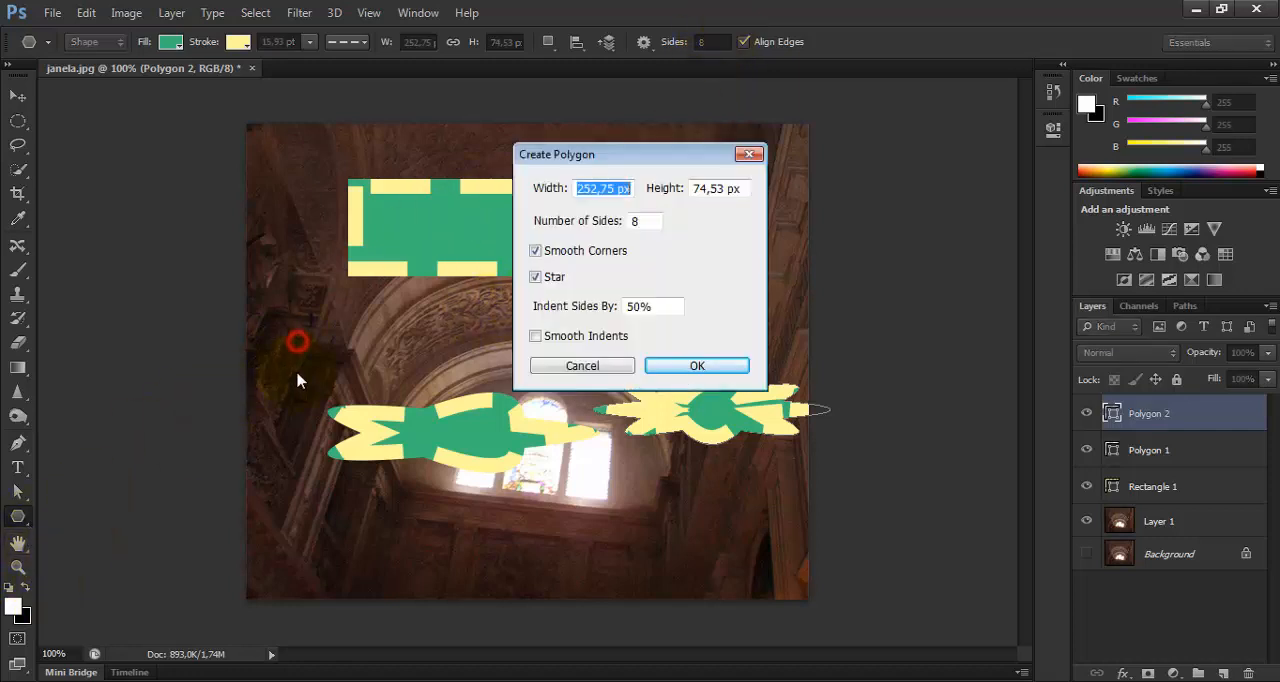
{"action": "double_click", "coordinate": [651, 299]}
{"action": "type", "text": "100"}
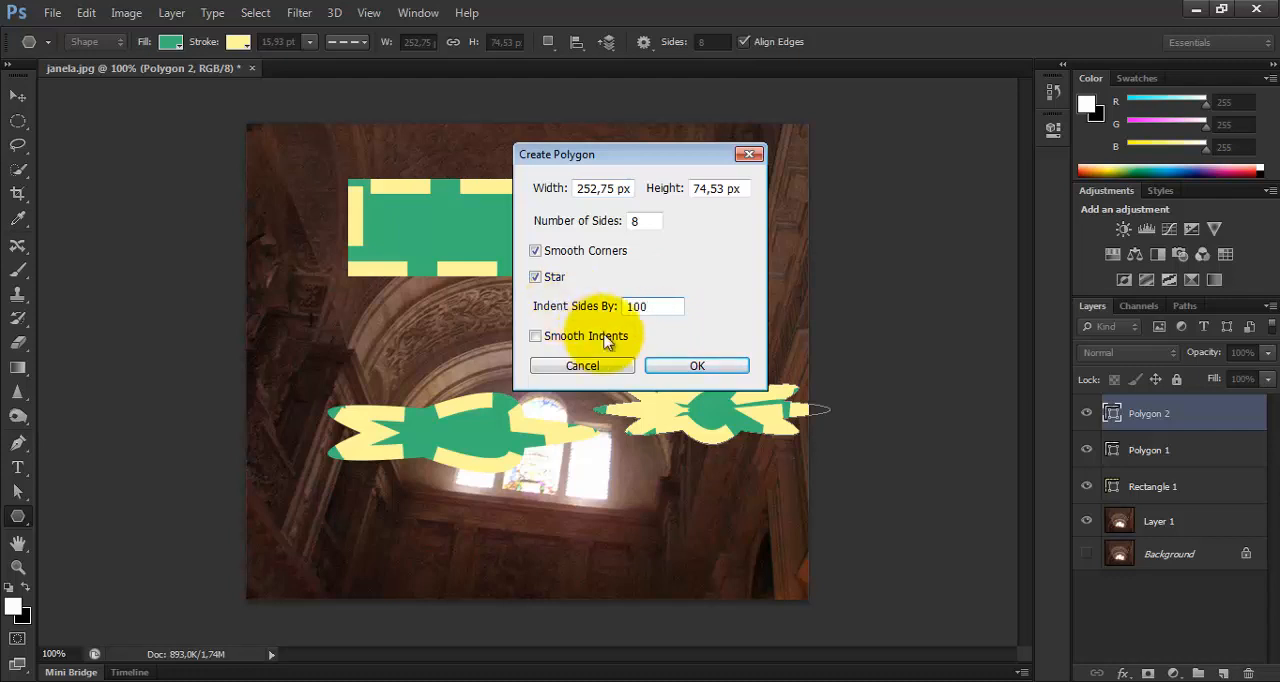
{"action": "left_click", "coordinate": [664, 365]}
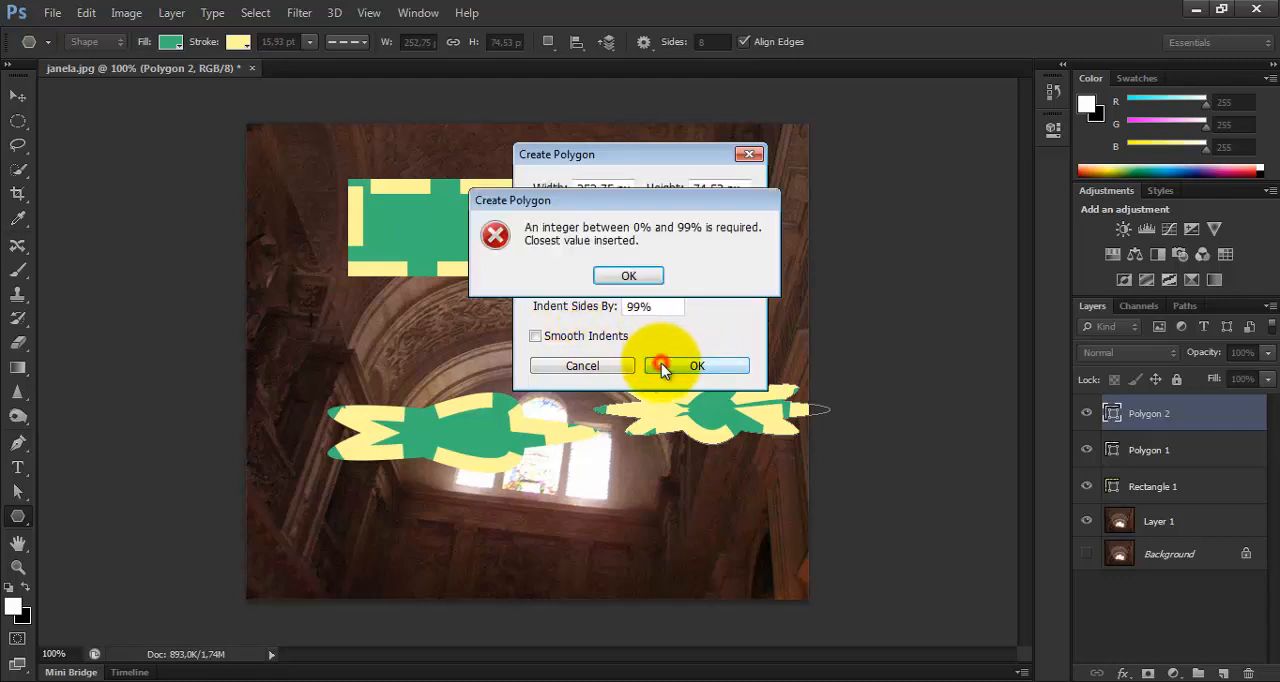
{"action": "left_click", "coordinate": [638, 276]}
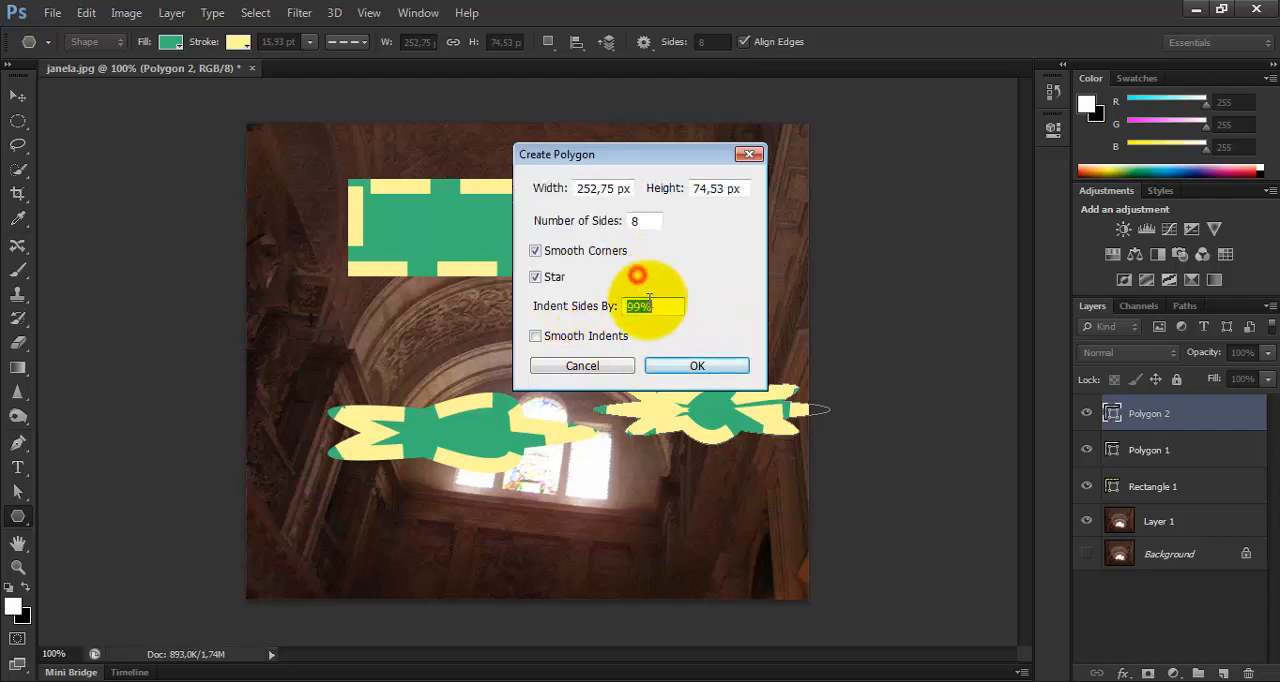
{"action": "left_click", "coordinate": [690, 364]}
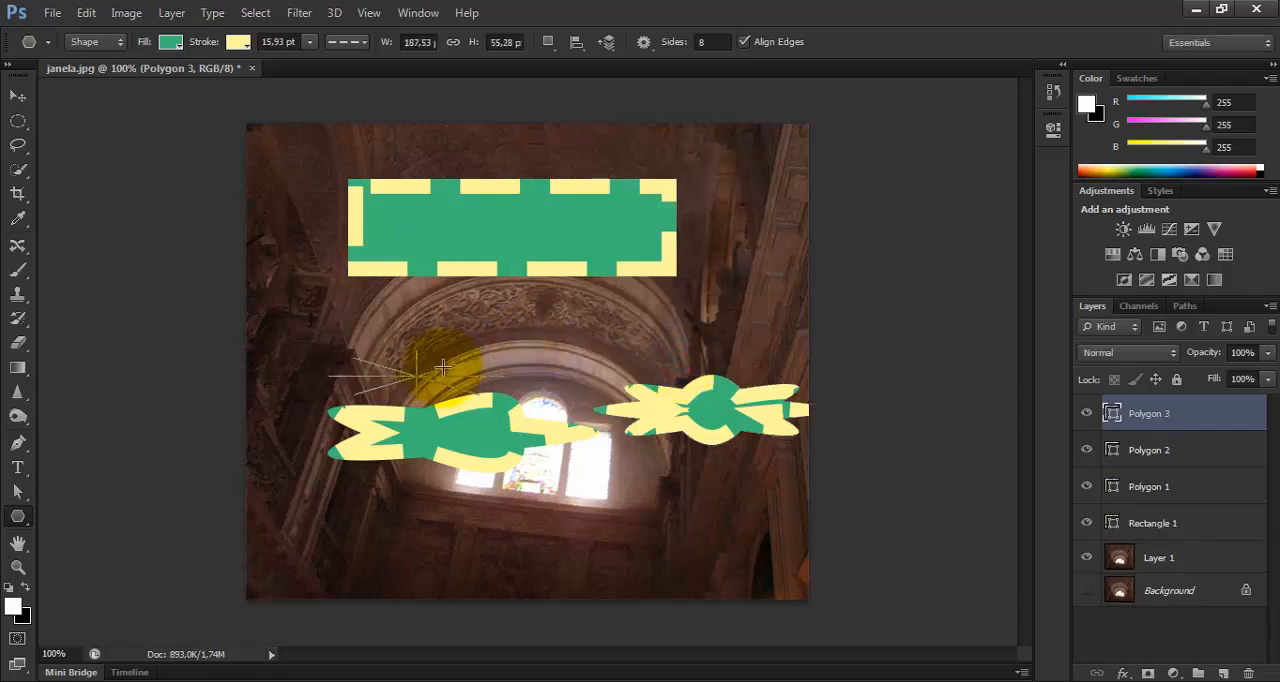
Create an eight-sided polygon, 187.53 by 55.28 px, with smooth corners and 0% side indent at the arch's right.
{"action": "left_click", "coordinate": [555, 335]}
{"action": "double_click", "coordinate": [654, 306]}
{"action": "type", "text": "0"}
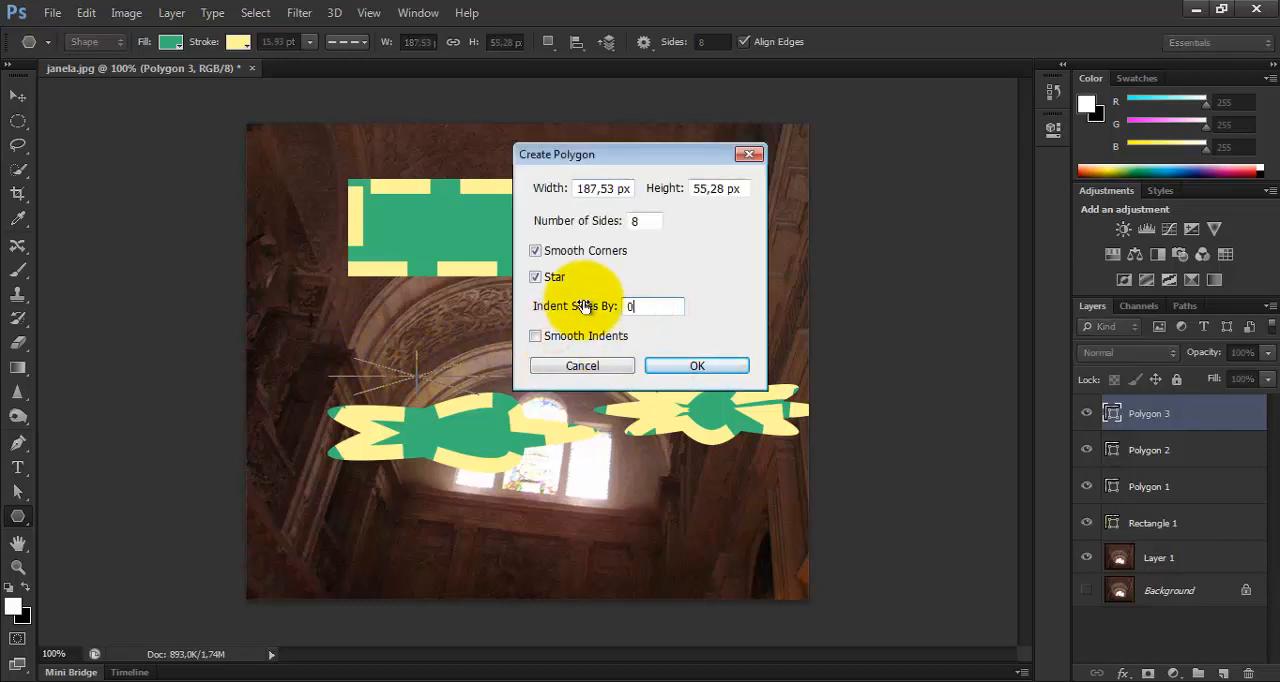
{"action": "left_click", "coordinate": [672, 362]}
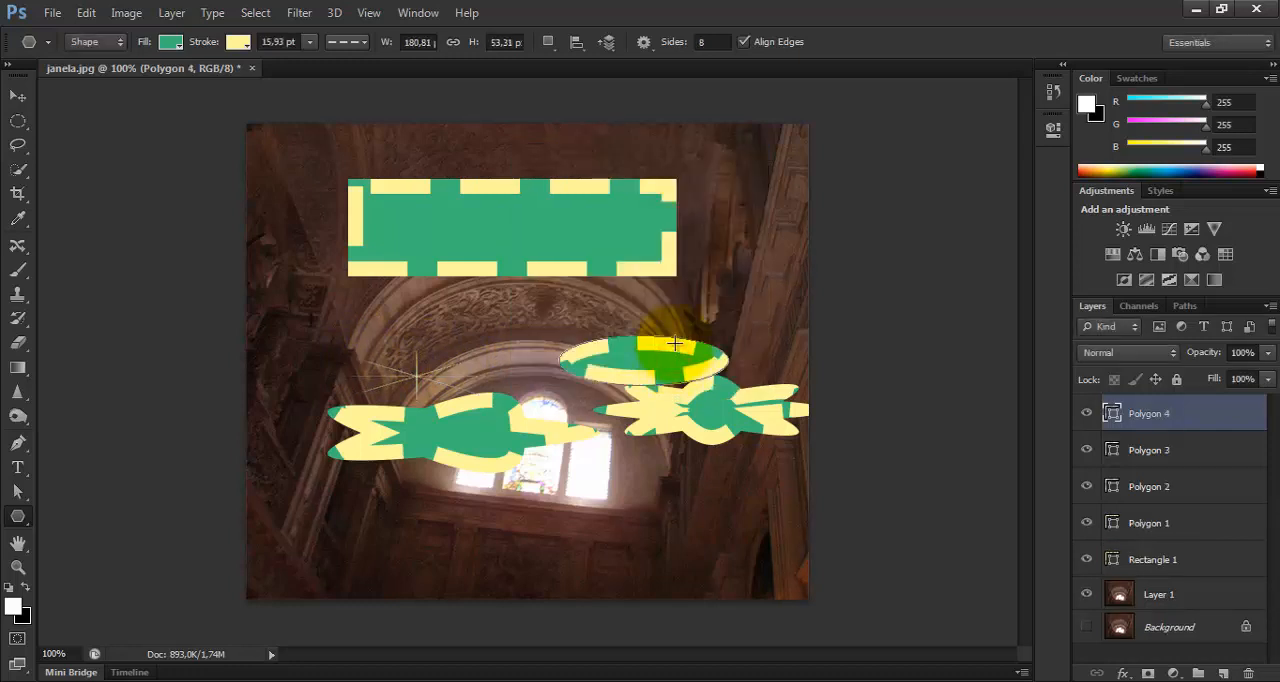
Create two more eight-sided polygons with 0% indent, 180.81 by 53.31 px and 174.34 by 51.41 px, near the photo's right edge.
{"action": "left_click", "coordinate": [731, 318]}
{"action": "left_click", "coordinate": [700, 364]}
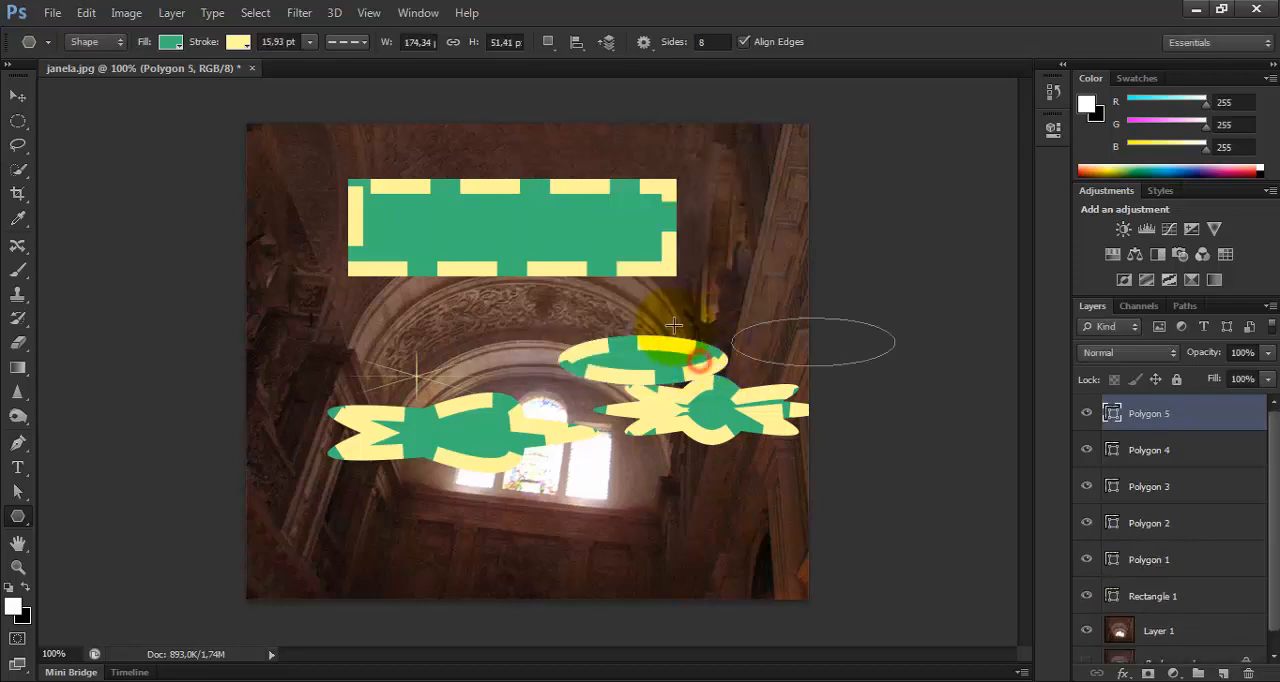
{"action": "left_click", "coordinate": [708, 296]}
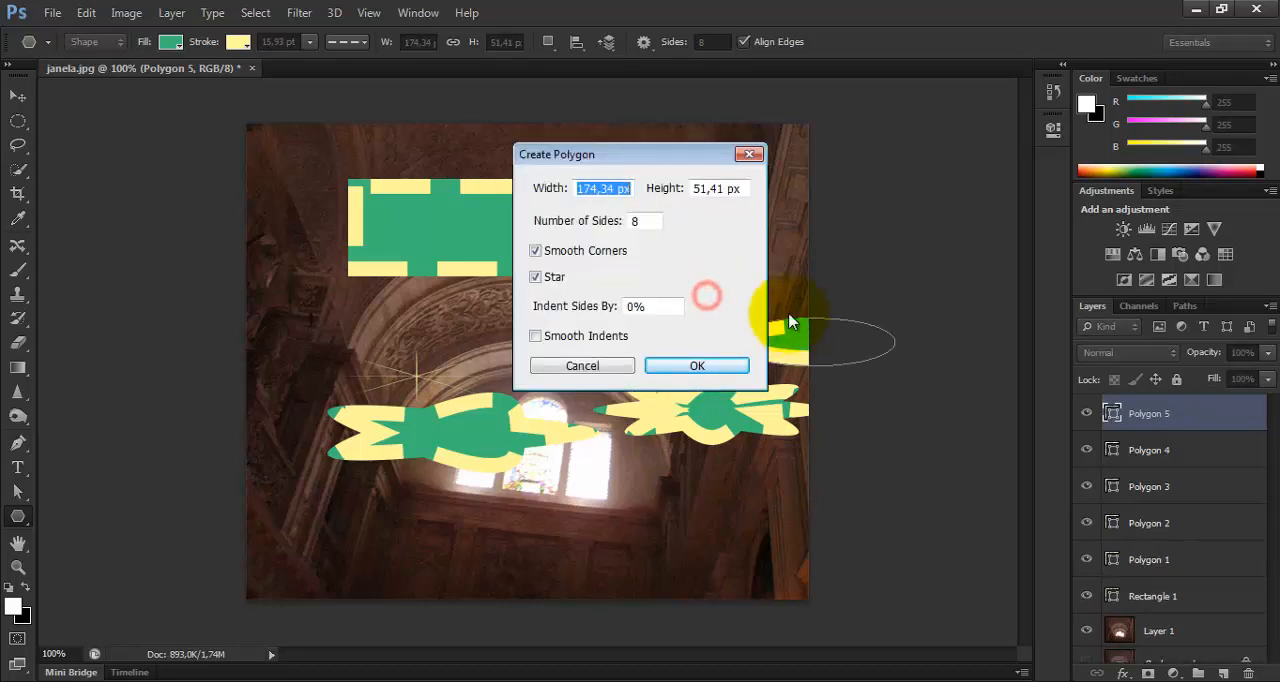
{"action": "left_click", "coordinate": [674, 363]}
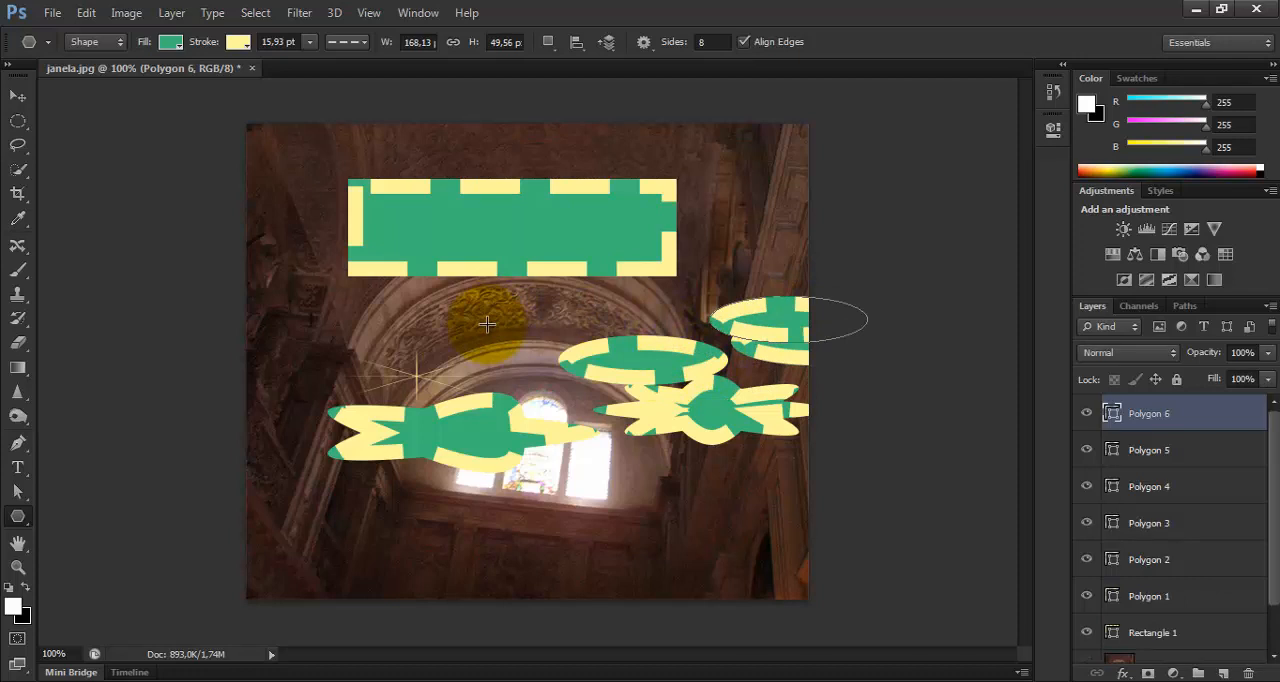
Undo all the polygons, keeping only the dashed rectangle above the arch.
{"action": "key", "text": "ctrl+alt+z"}
{"action": "key", "text": "ctrl+alt+z"}
{"action": "key", "text": "ctrl+alt+z"}
{"action": "key", "text": "ctrl+alt+z"}
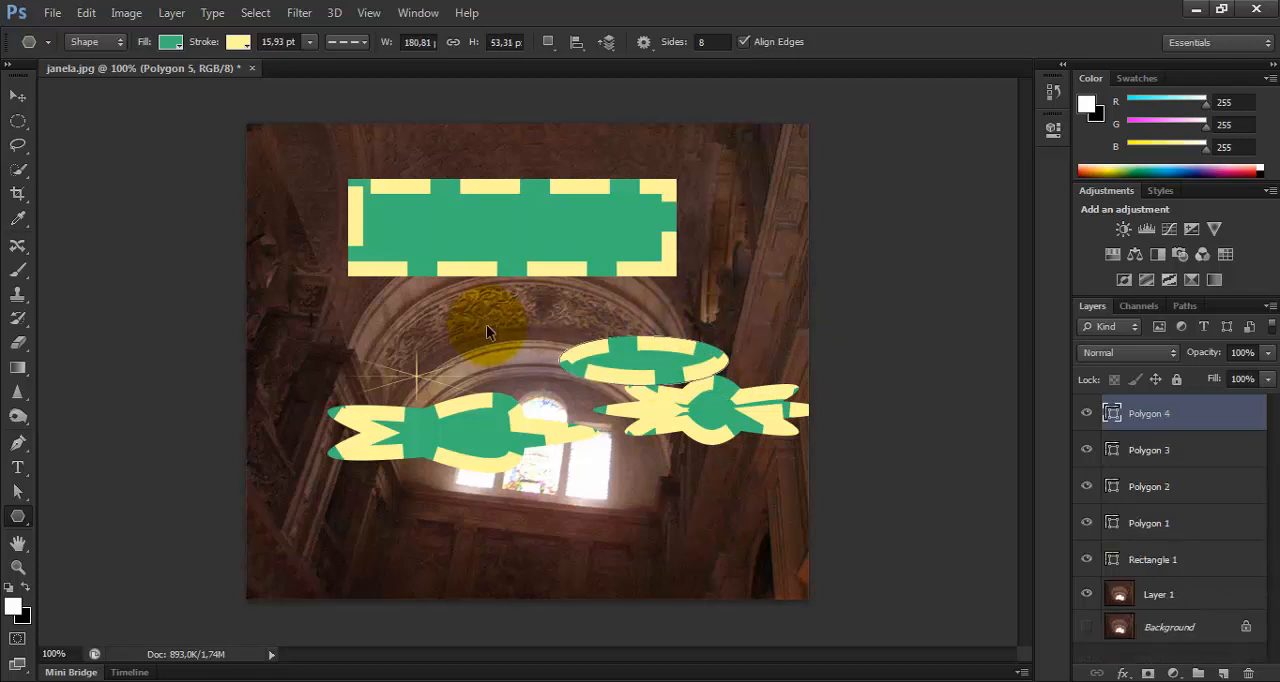
{"action": "key", "text": "ctrl+alt+z"}
{"action": "key", "text": "ctrl+alt+z"}
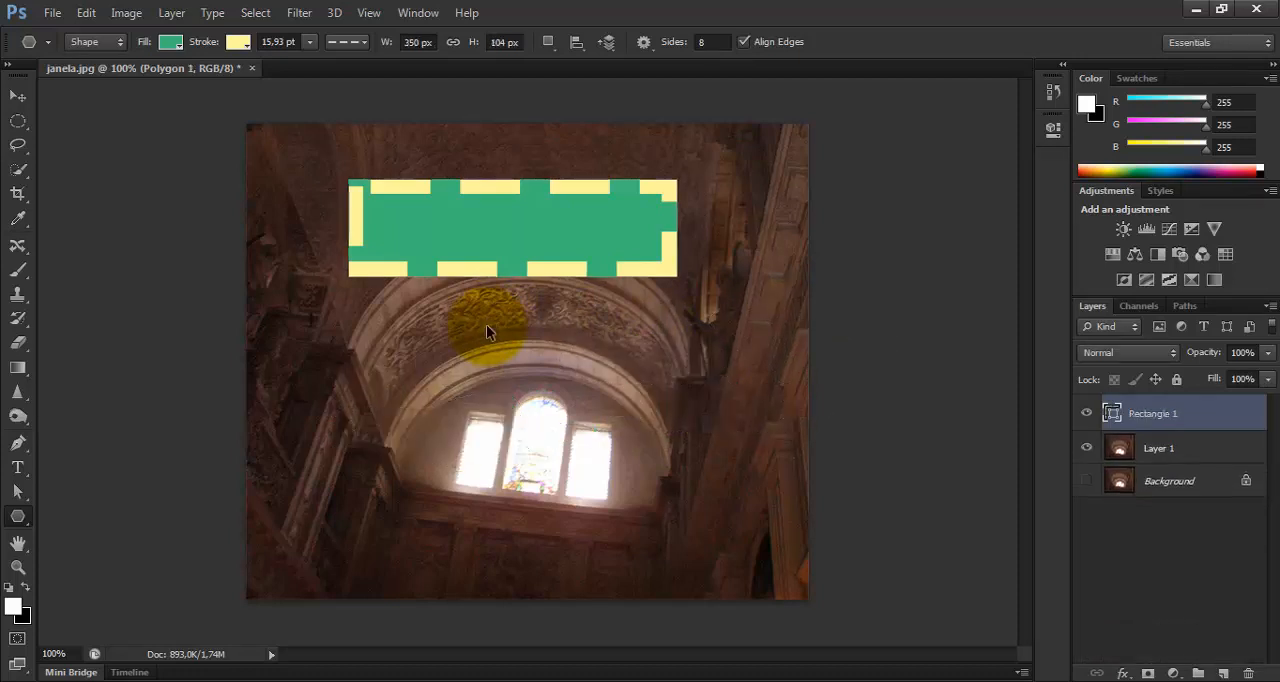
Create an eight-sided star, 350 by 104 px, with smooth corners, 30% side indent and smooth indents over the windows.
{"action": "left_click", "coordinate": [446, 349]}
{"action": "double_click", "coordinate": [666, 306]}
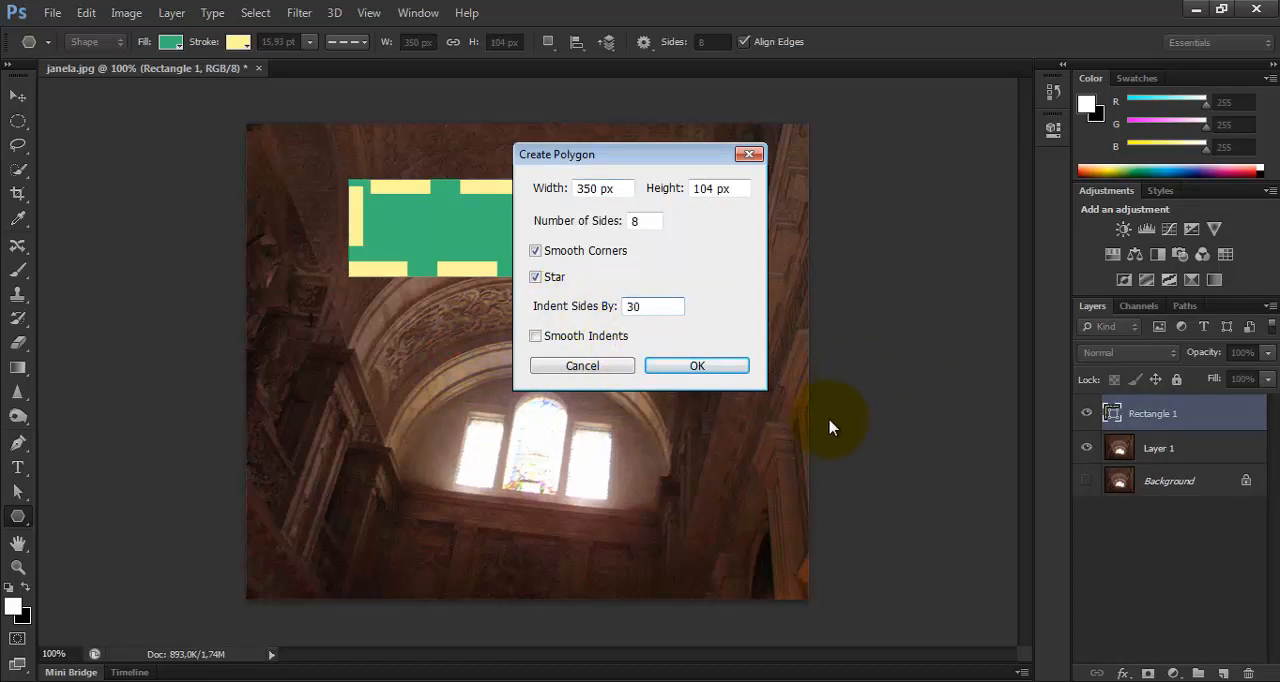
{"action": "left_click", "coordinate": [576, 336]}
{"action": "left_click", "coordinate": [690, 366]}
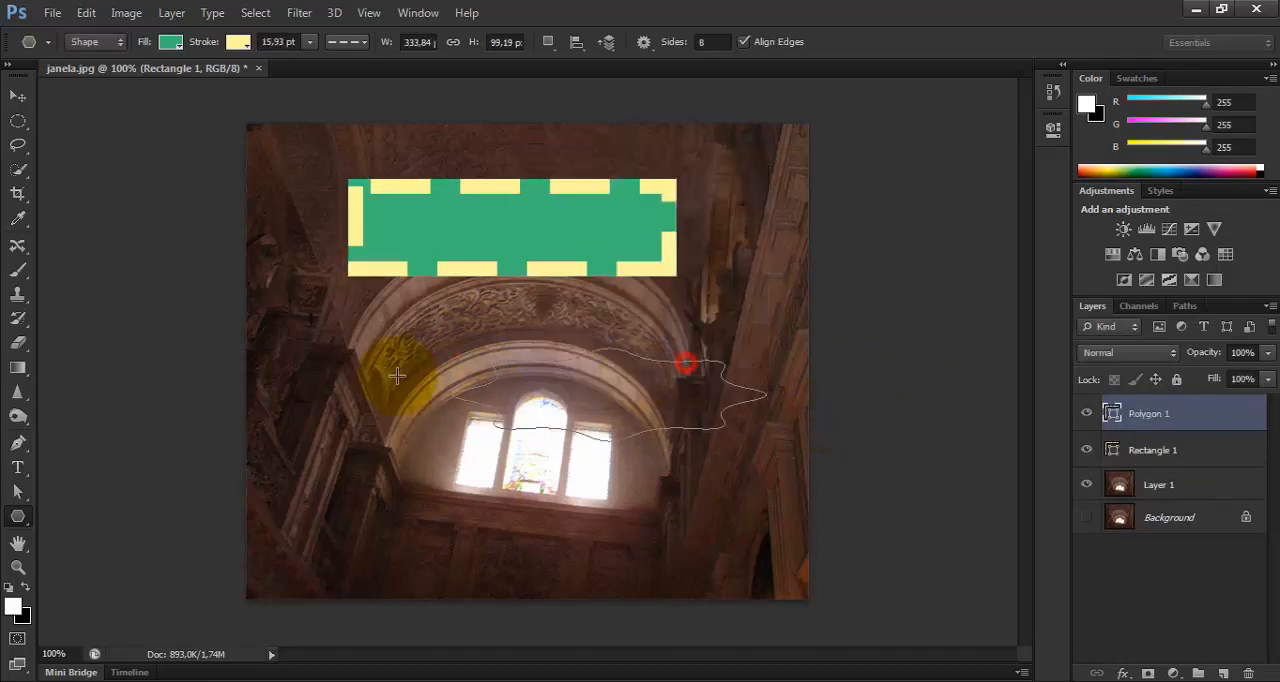
{"action": "left_click", "coordinate": [391, 371]}
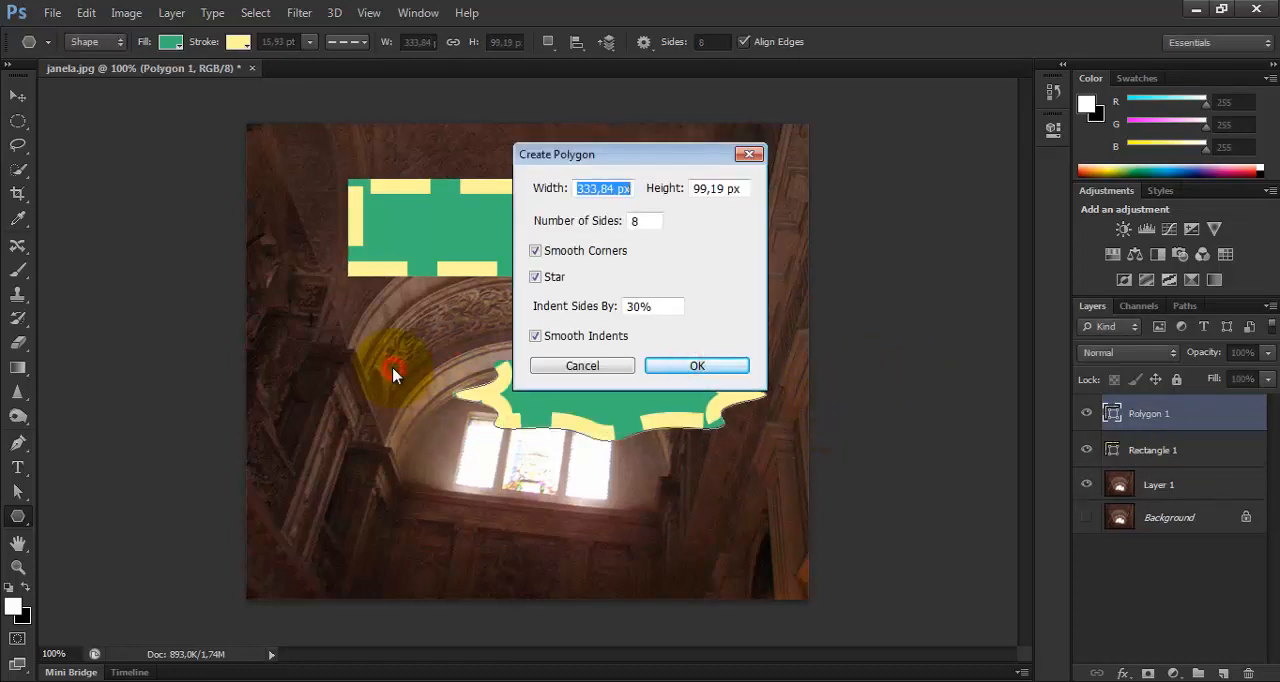
{"action": "left_click", "coordinate": [755, 155]}
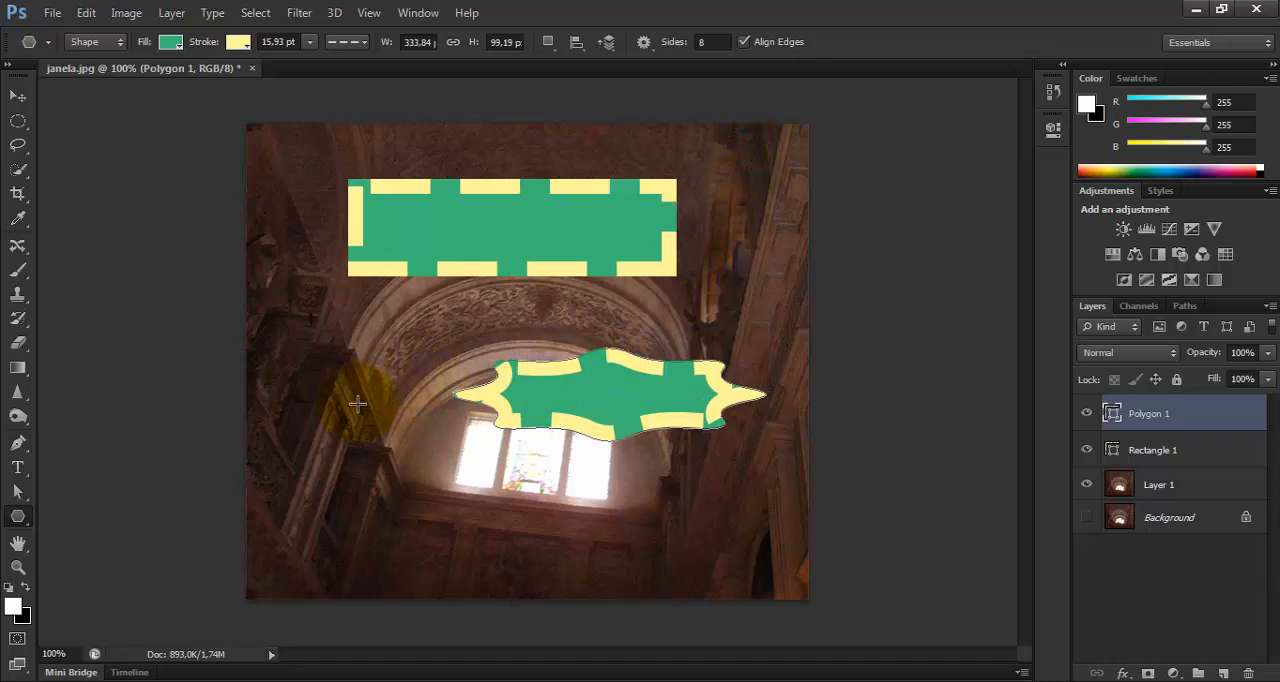
Draw a slightly sloping 1 px line about 456 by 48 px across the windows with the Line tool.
{"action": "left_click", "coordinate": [30, 517]}
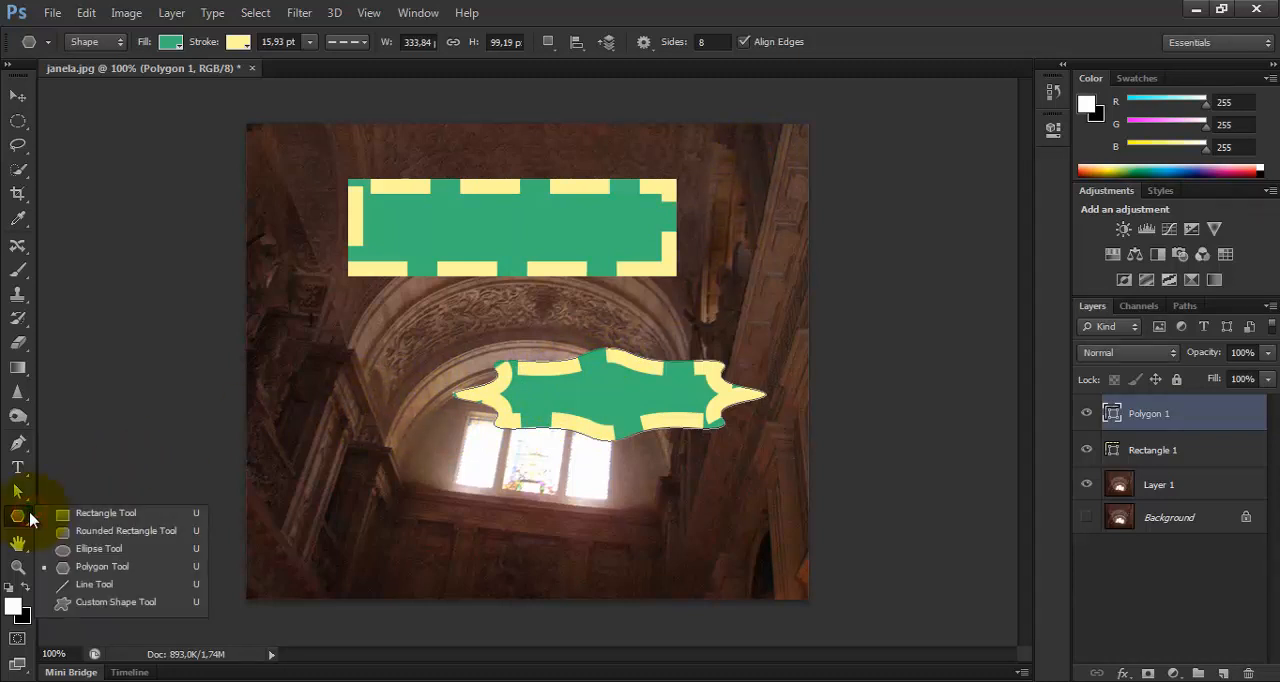
{"action": "left_click", "coordinate": [96, 584]}
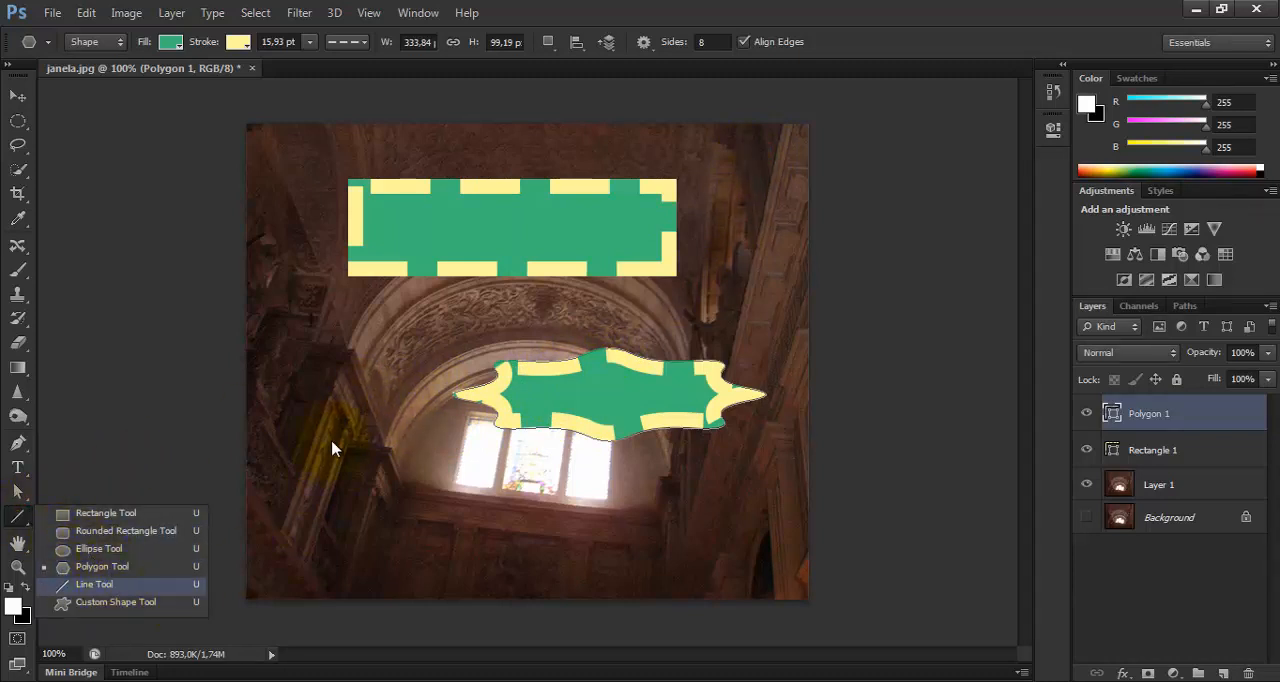
{"action": "mouse_move", "coordinate": [300, 441]}
{"action": "left_mouse_down"}
{"action": "mouse_move", "coordinate": [652, 466]}
{"action": "mouse_move", "coordinate": [730, 485]}
{"action": "left_mouse_up"}
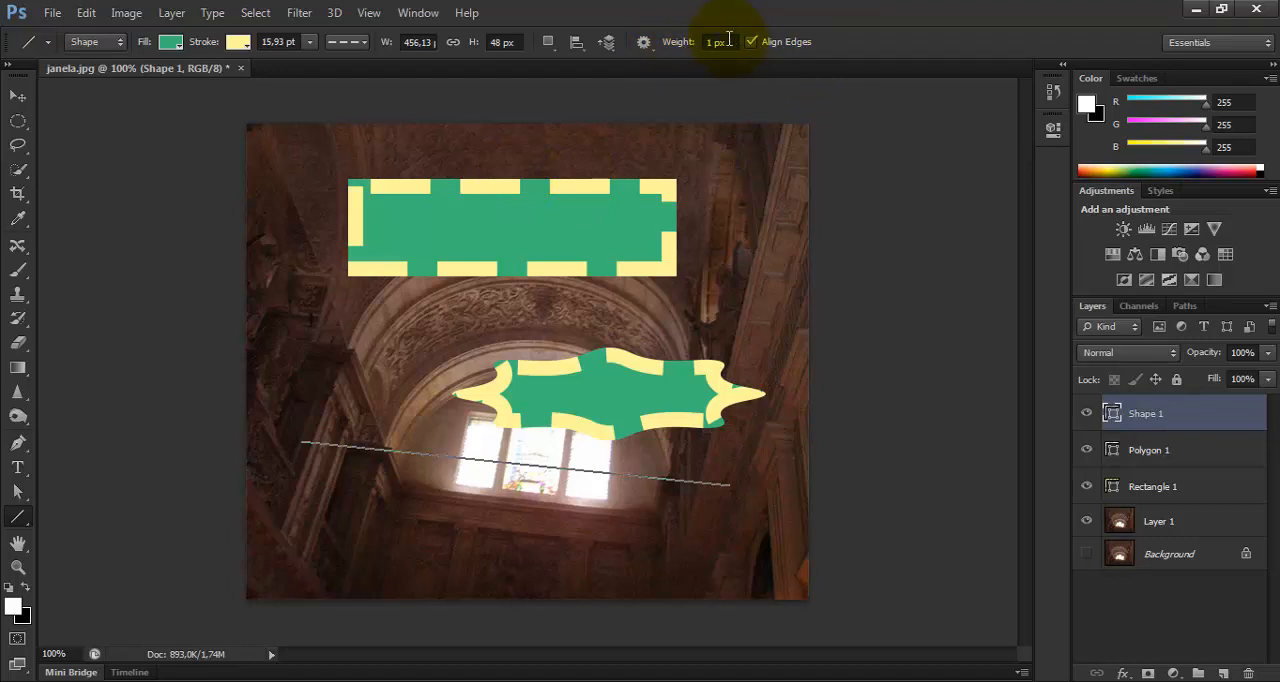
Set the line weight to 6 px and draw two sloping lines, about 372 by 62 px below the windows and 274 by 95 px across them.
{"action": "left_click", "coordinate": [719, 42]}
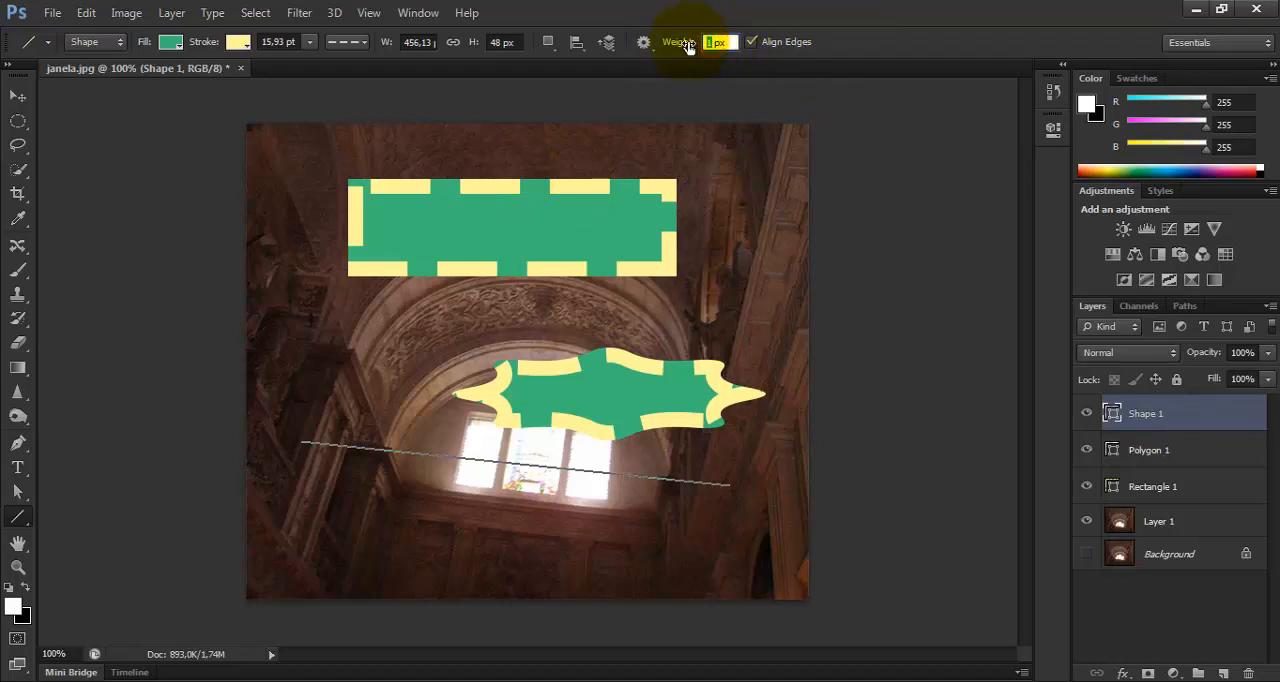
{"action": "type", "text": "6"}
{"action": "left_click_drag", "start_coordinate": [361, 497], "coordinate": [706, 548]}
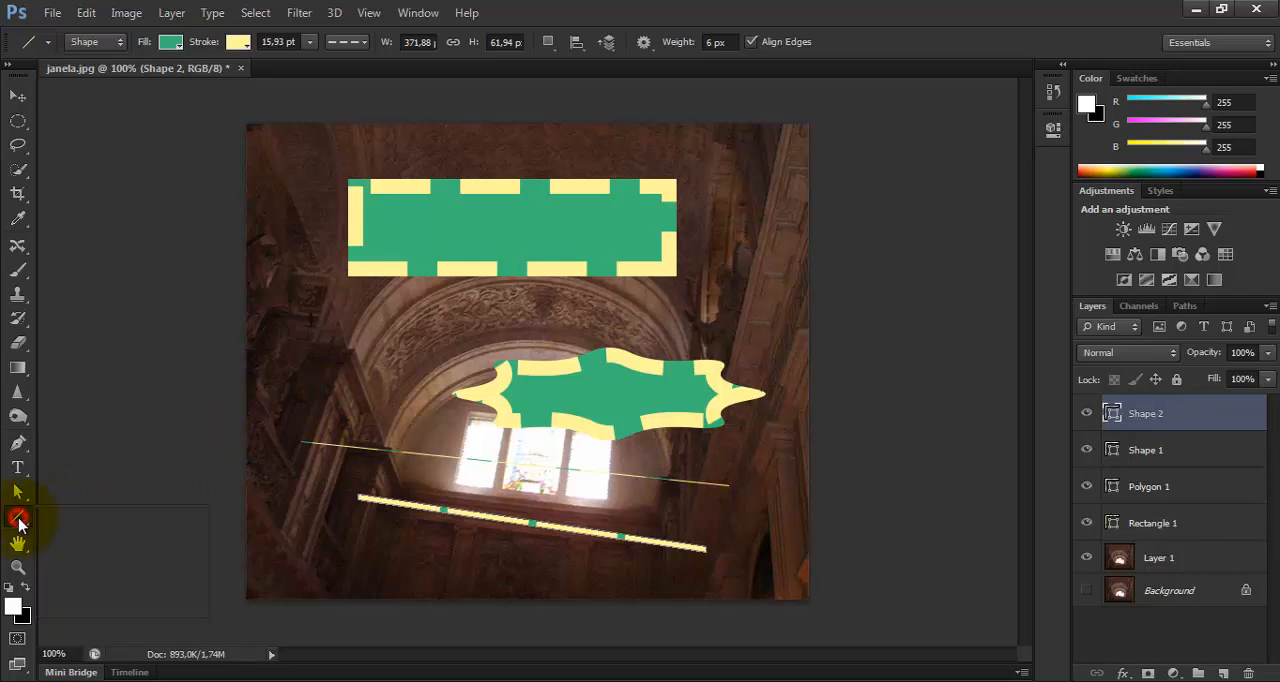
{"action": "left_click", "coordinate": [19, 521]}
{"action": "left_click", "coordinate": [362, 373]}
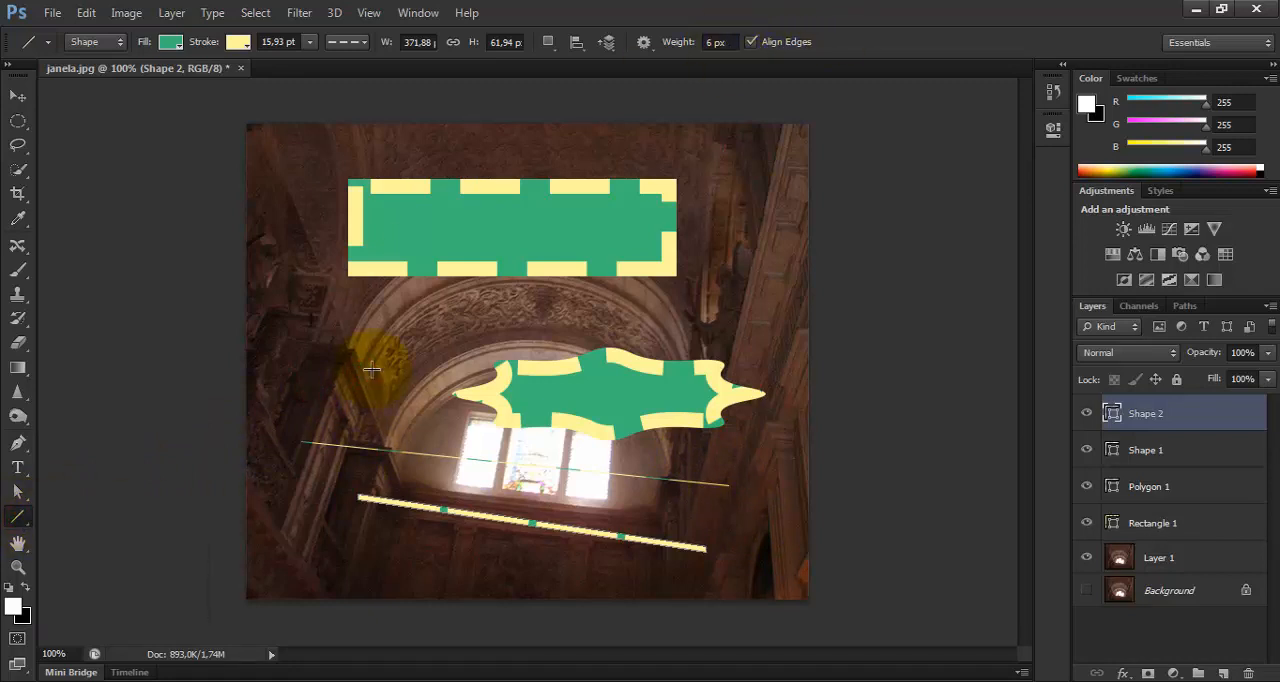
{"action": "left_click_drag", "start_coordinate": [290, 387], "coordinate": [545, 470]}
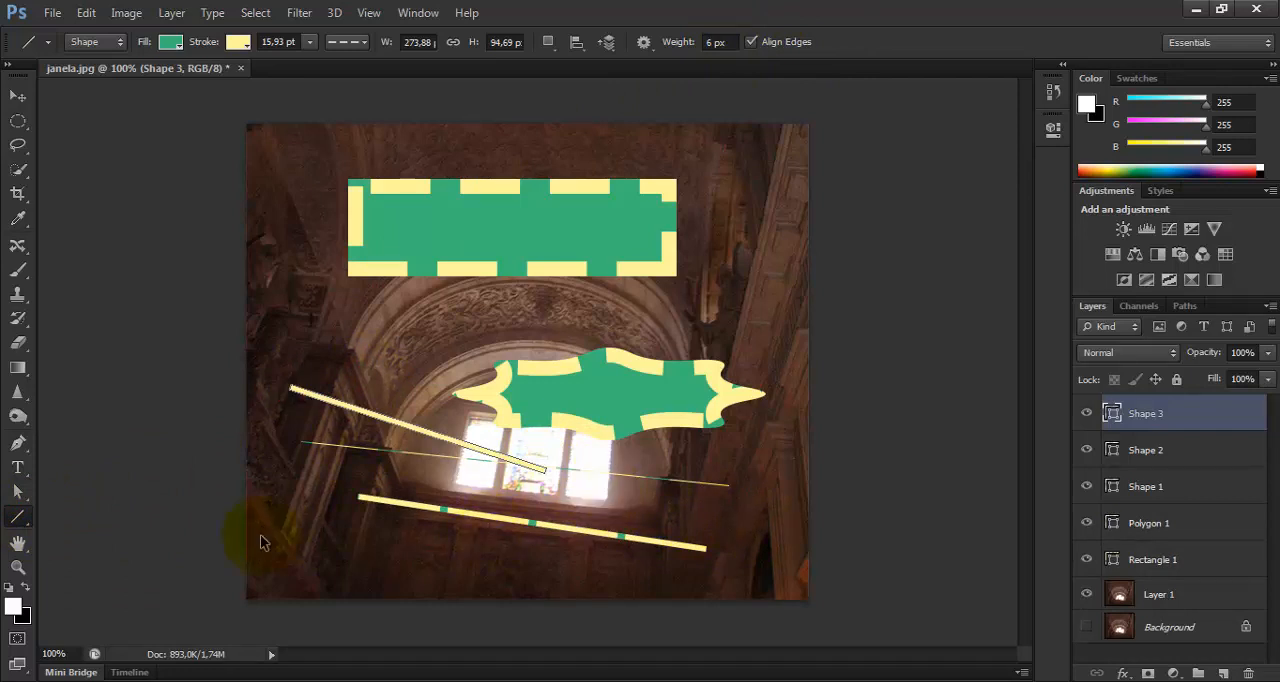
Undo the three lines and the star polygon, keeping only the dashed rectangle.
{"action": "key", "text": "ctrl+alt+z"}
{"action": "key", "text": "ctrl+alt+z"}
{"action": "key", "text": "ctrl+alt+z"}
{"action": "key", "text": "ctrl+alt+z"}
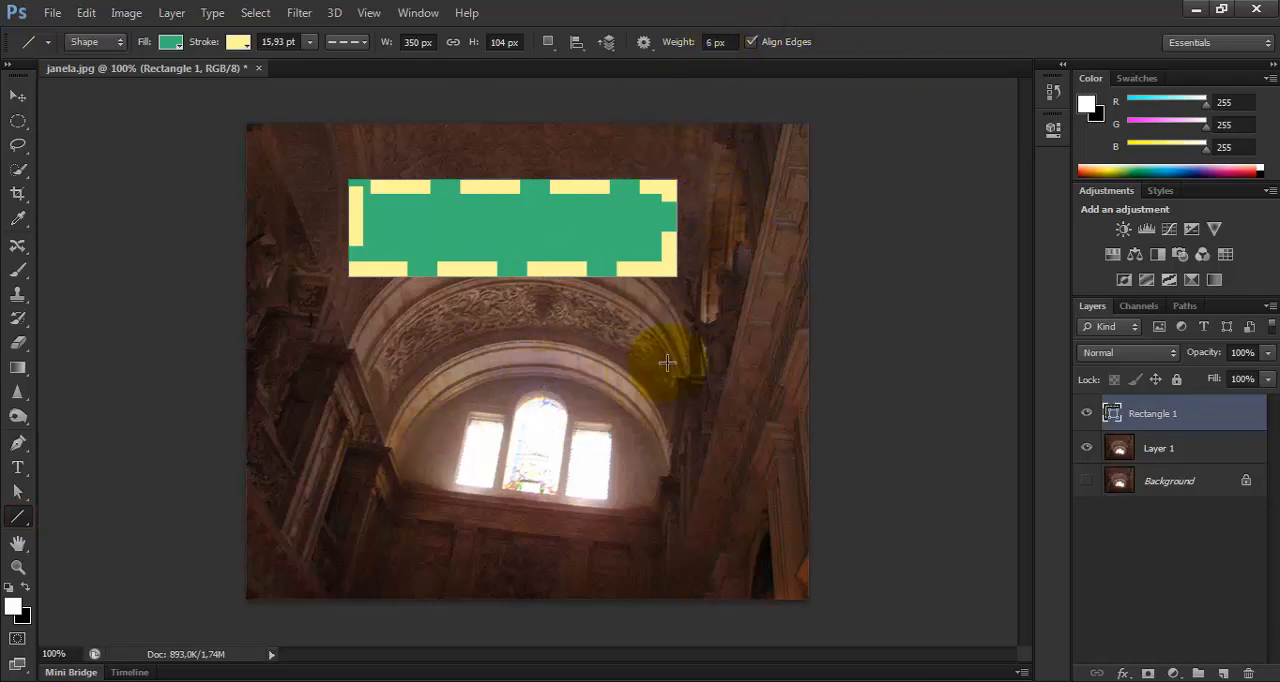
Create a speech bubble custom shape from centre, 350 px wide with proportions preserved, and move it below the dashed rectangle.
{"action": "left_click", "coordinate": [15, 518]}
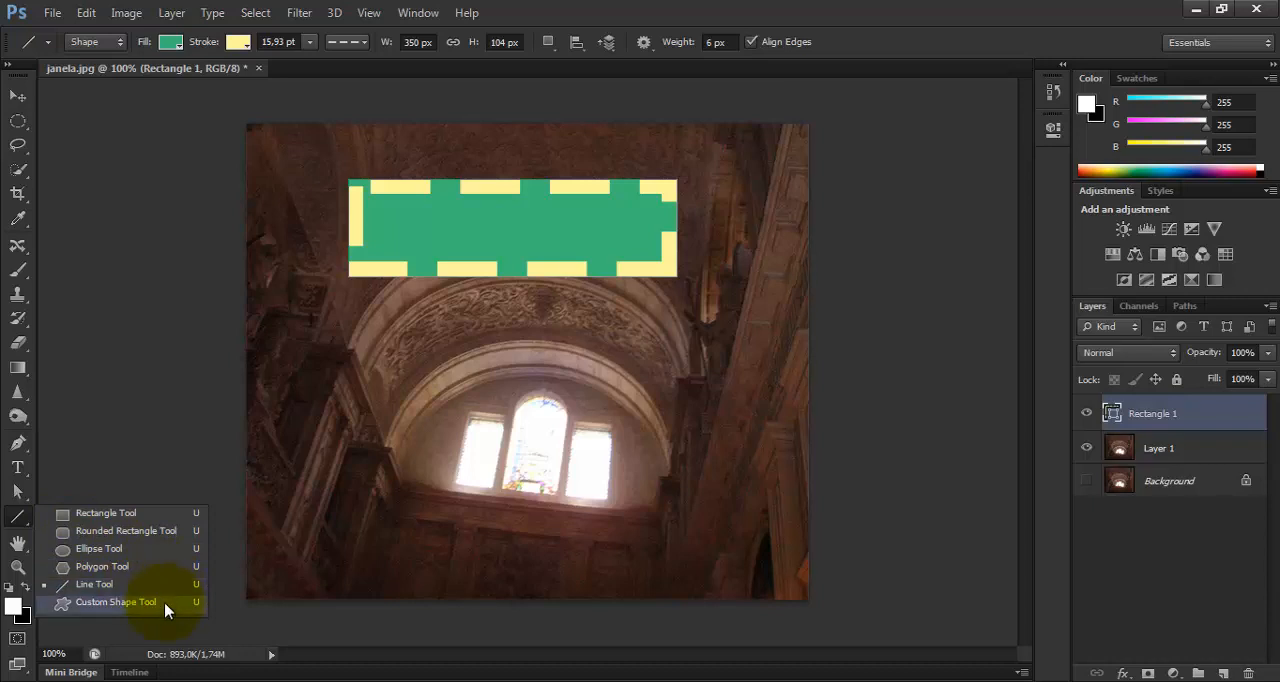
{"action": "left_click", "coordinate": [116, 602]}
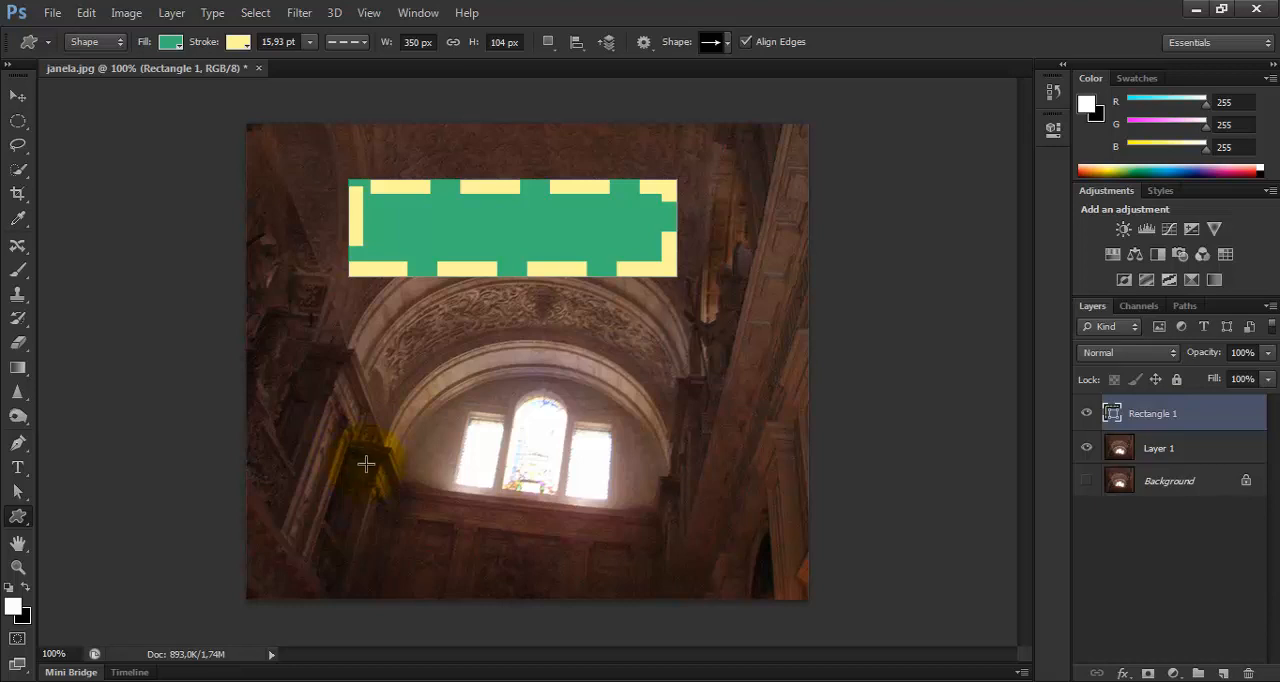
{"action": "left_click", "coordinate": [728, 43]}
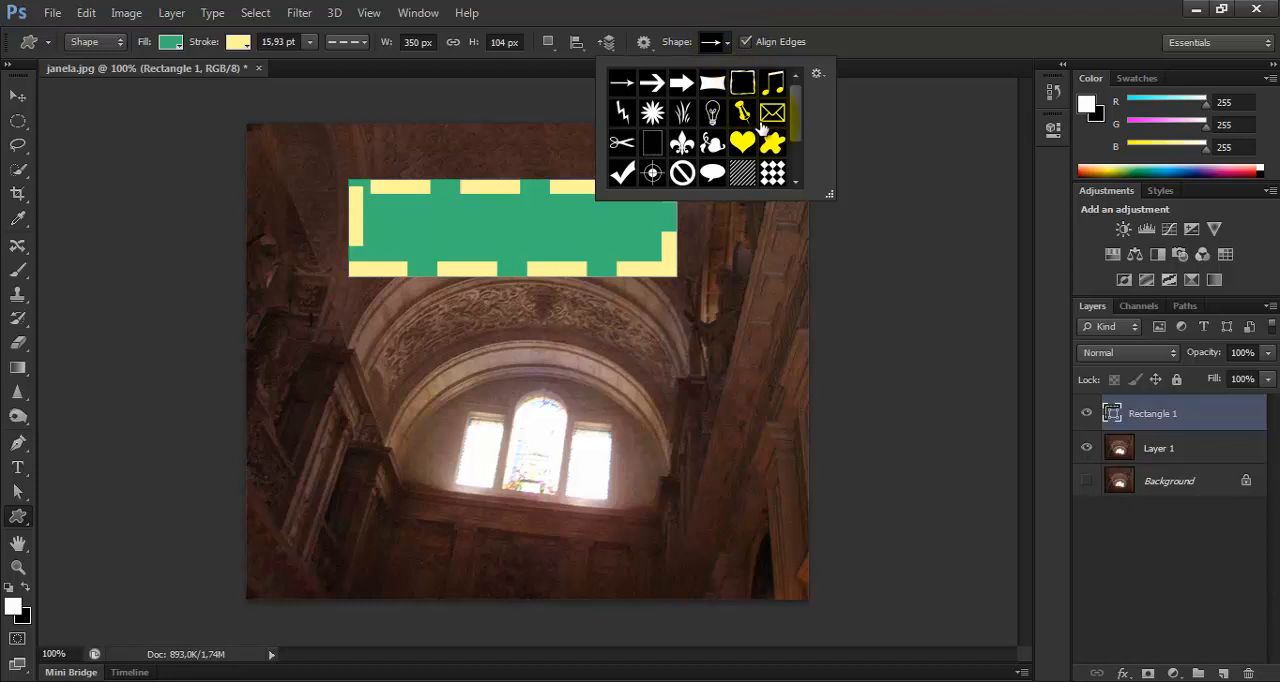
{"action": "left_click", "coordinate": [682, 173]}
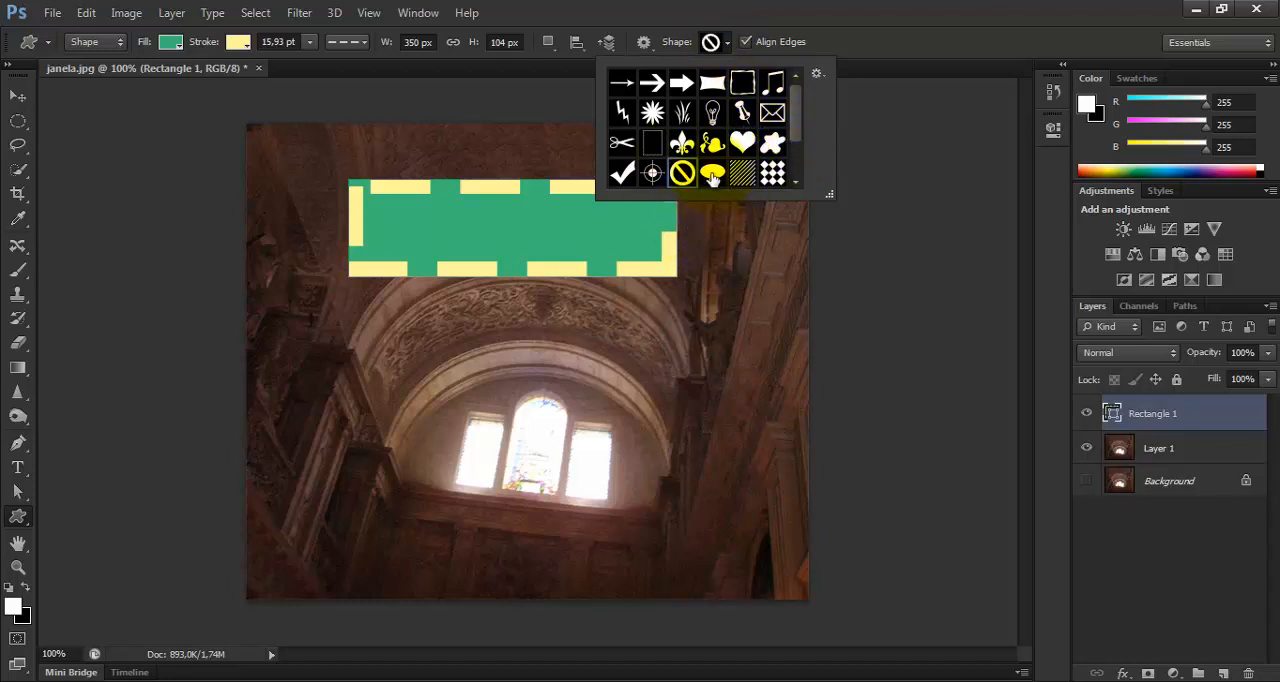
{"action": "left_click", "coordinate": [713, 174]}
{"action": "left_click", "coordinate": [445, 357]}
{"action": "left_click", "coordinate": [445, 357]}
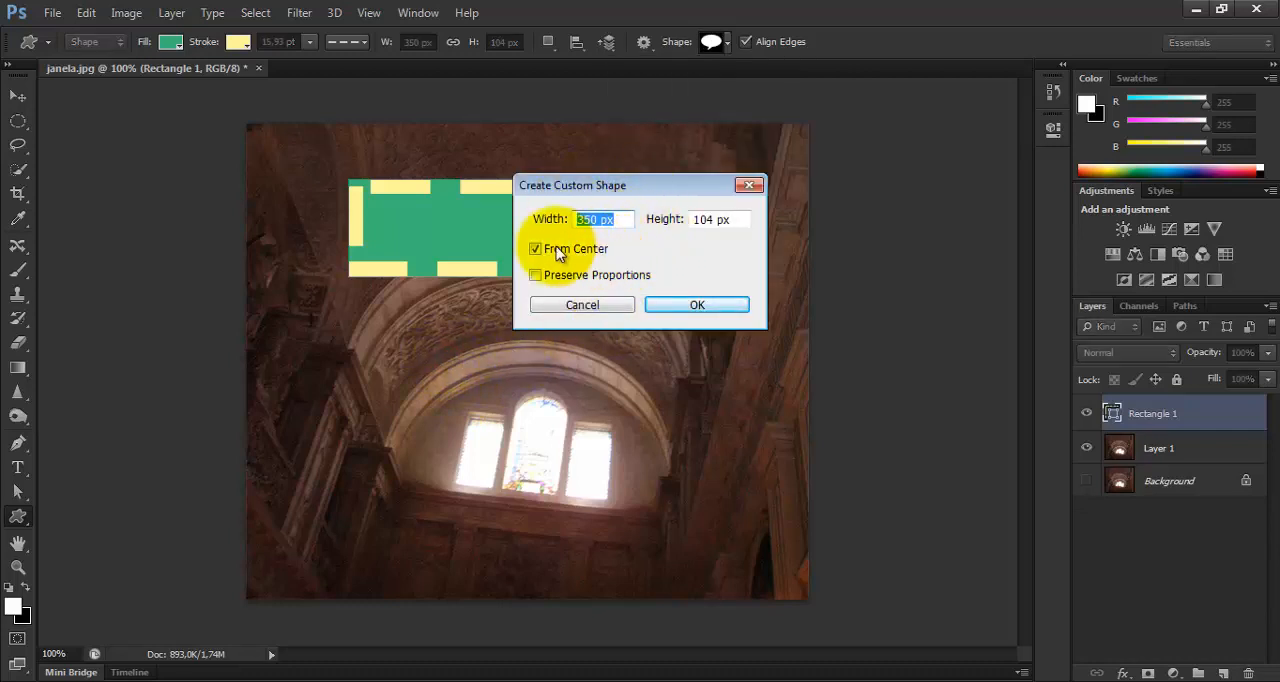
{"action": "left_click", "coordinate": [539, 278]}
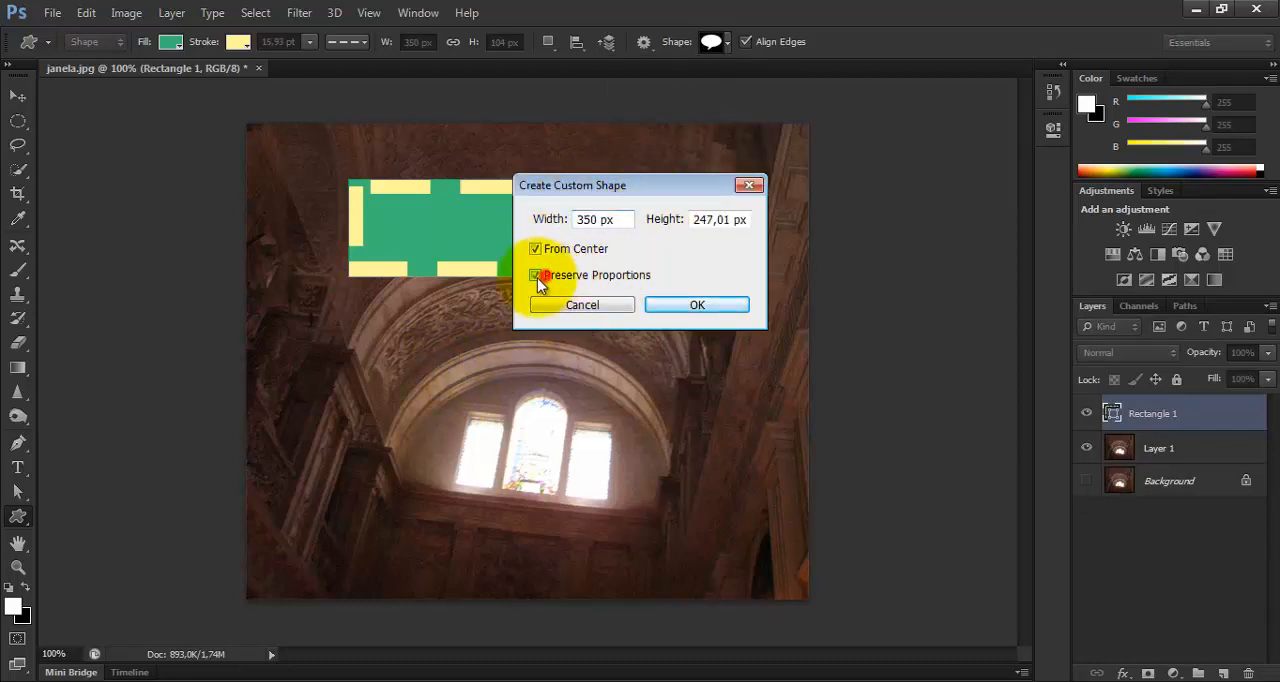
{"action": "left_click", "coordinate": [697, 304]}
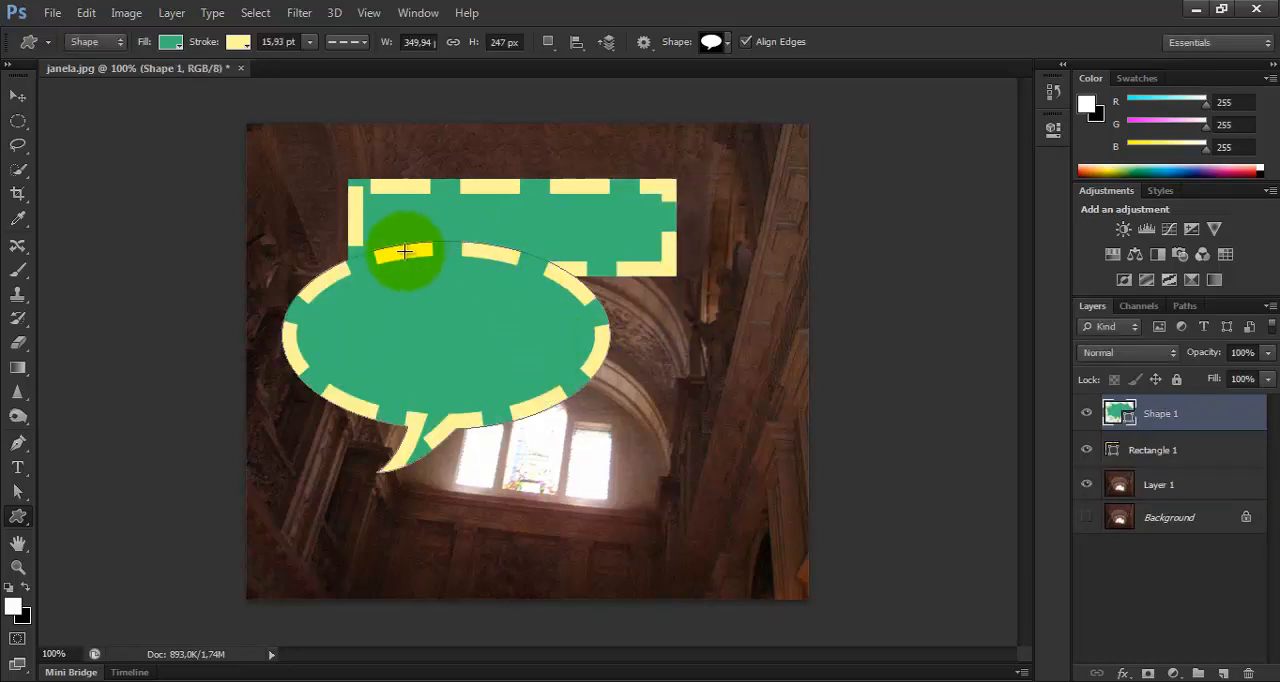
{"action": "left_click", "coordinate": [18, 95]}
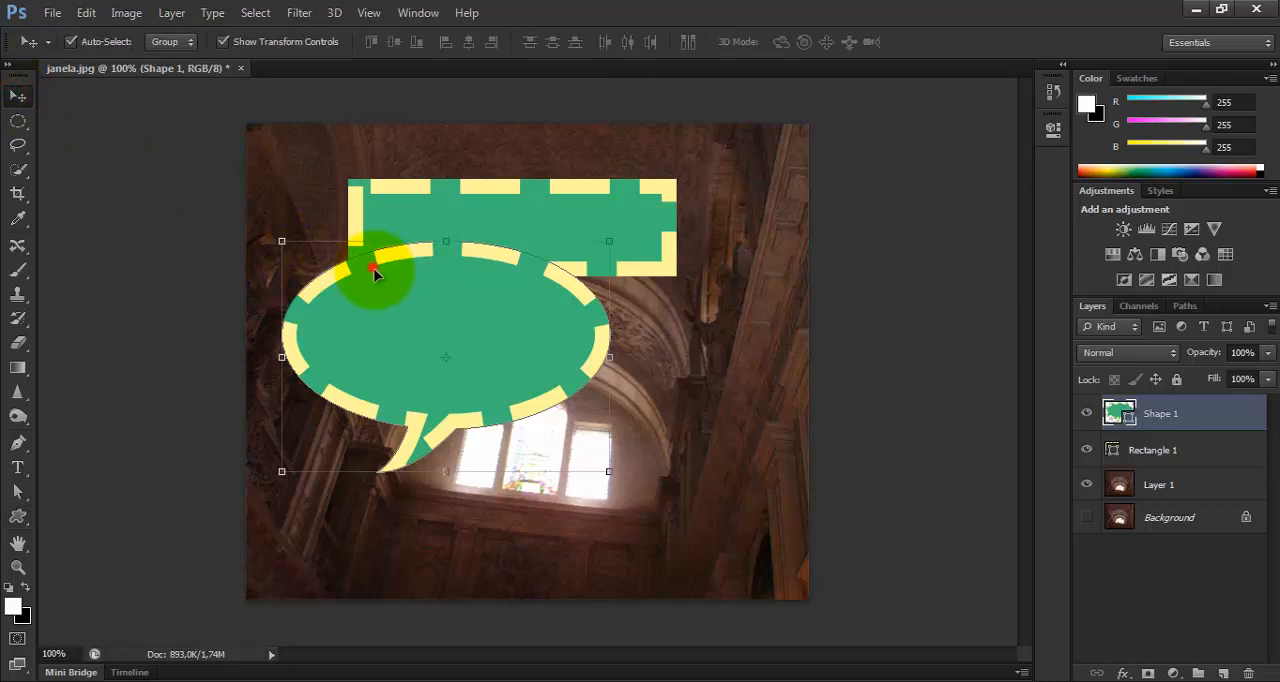
{"action": "left_click_drag", "start_coordinate": [374, 271], "coordinate": [457, 357]}
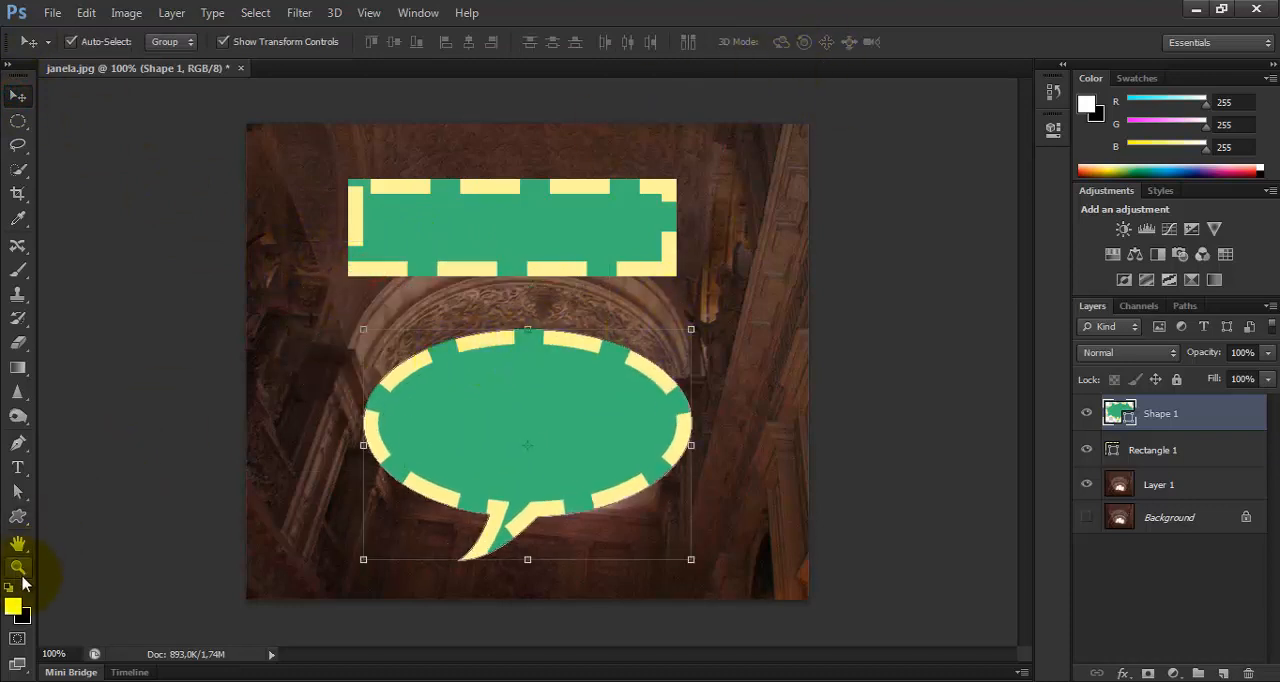
Create a paw print custom shape, about 350 by 351 px, overlapping the rectangle and the speech bubble.
{"action": "left_click", "coordinate": [18, 516]}
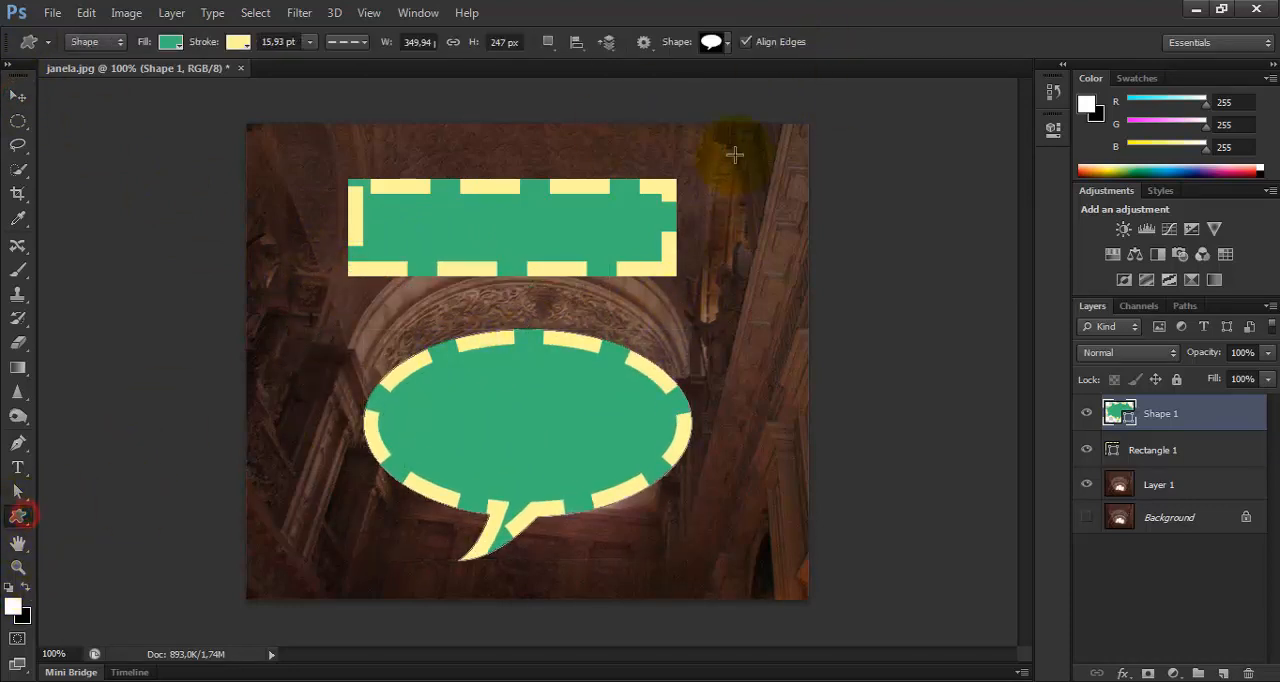
{"action": "left_click", "coordinate": [724, 43]}
{"action": "left_click_drag", "start_coordinate": [797, 117], "coordinate": [797, 176]}
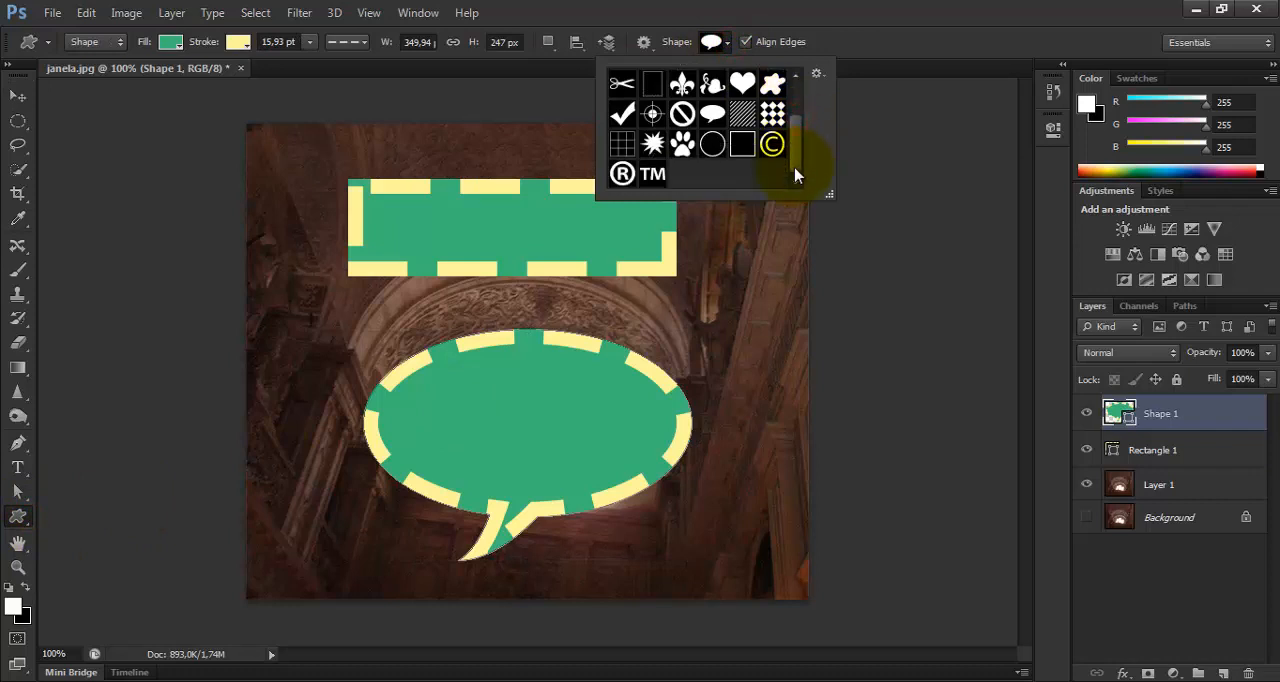
{"action": "left_click", "coordinate": [682, 144]}
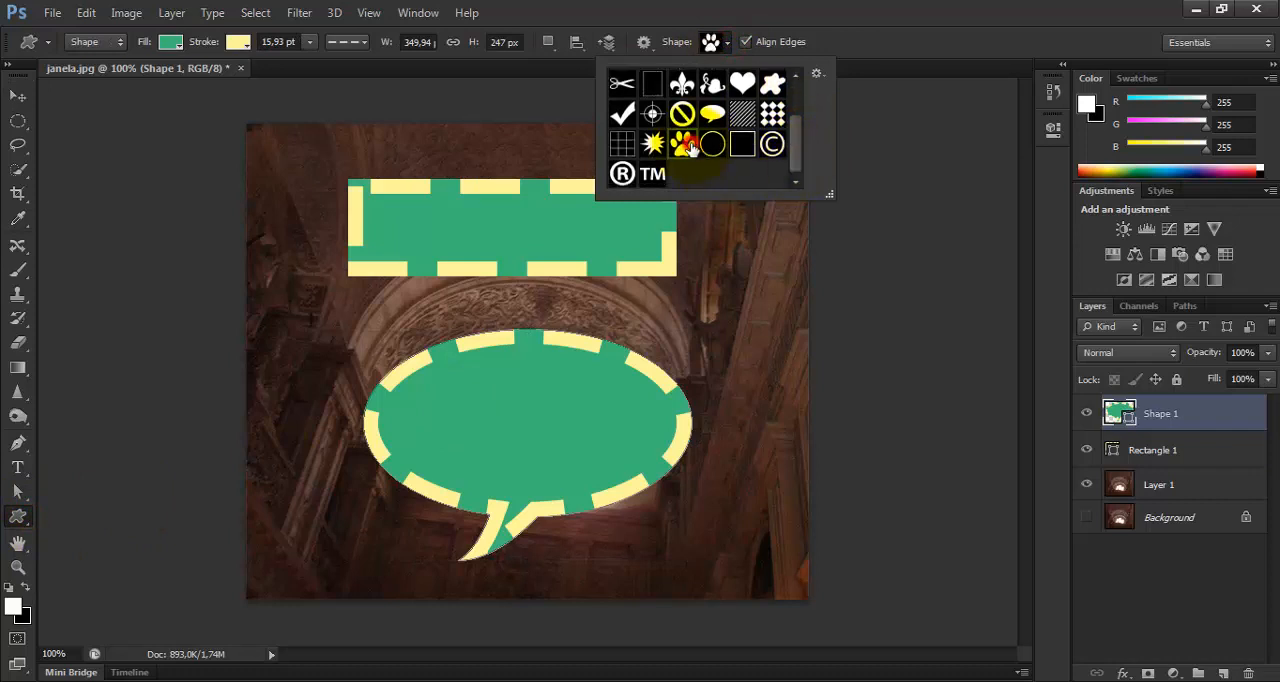
{"action": "left_click", "coordinate": [697, 292]}
{"action": "left_click", "coordinate": [691, 306]}
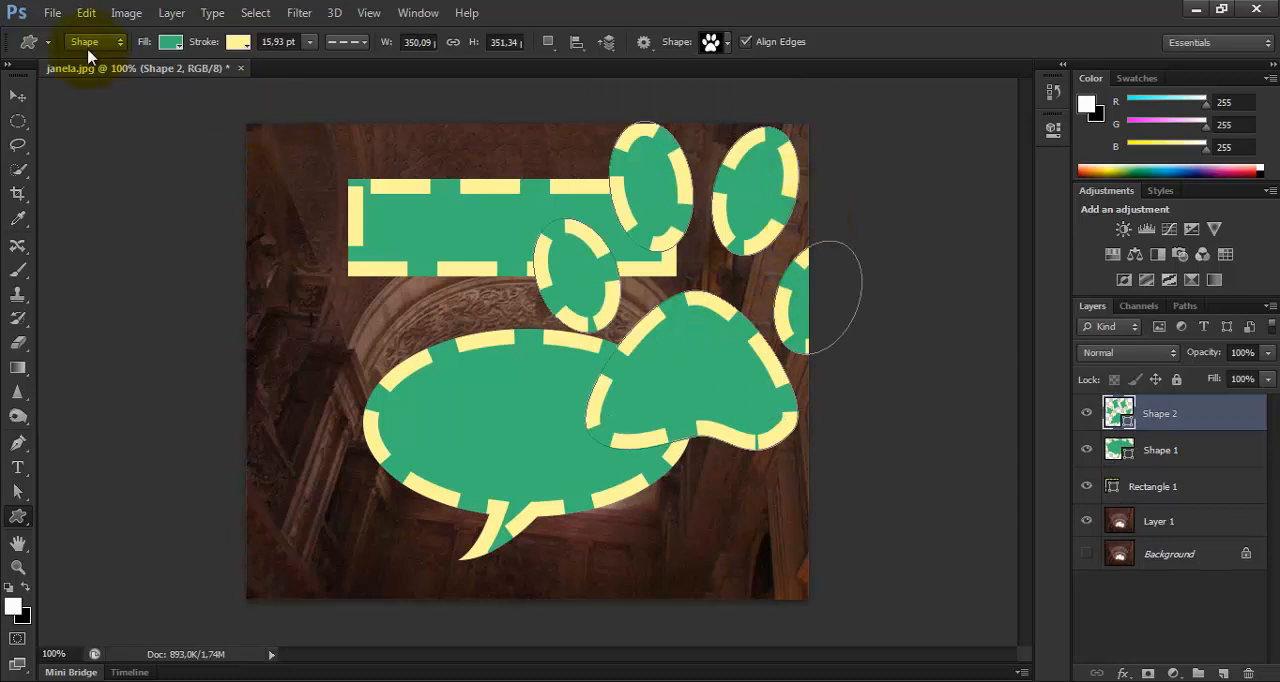
Give the paw print a teal fill and a solid light orange stroke.
{"action": "left_click", "coordinate": [171, 42]}
{"action": "left_click", "coordinate": [156, 181]}
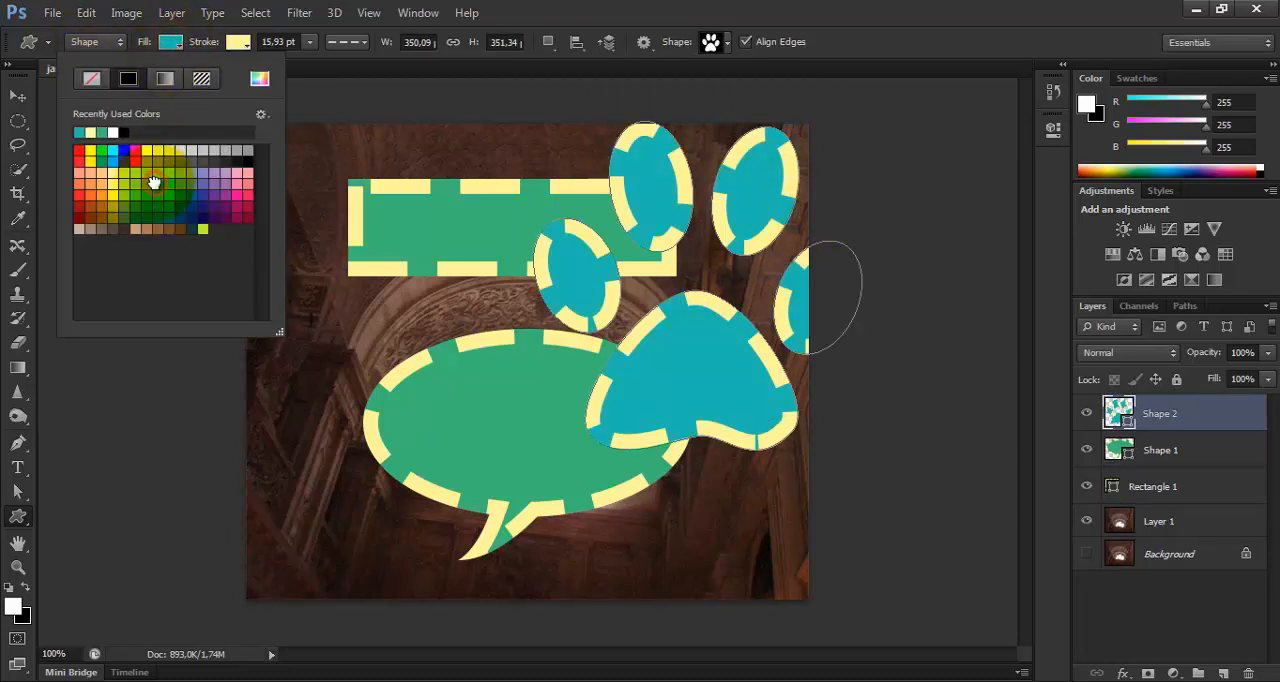
{"action": "left_click", "coordinate": [238, 42]}
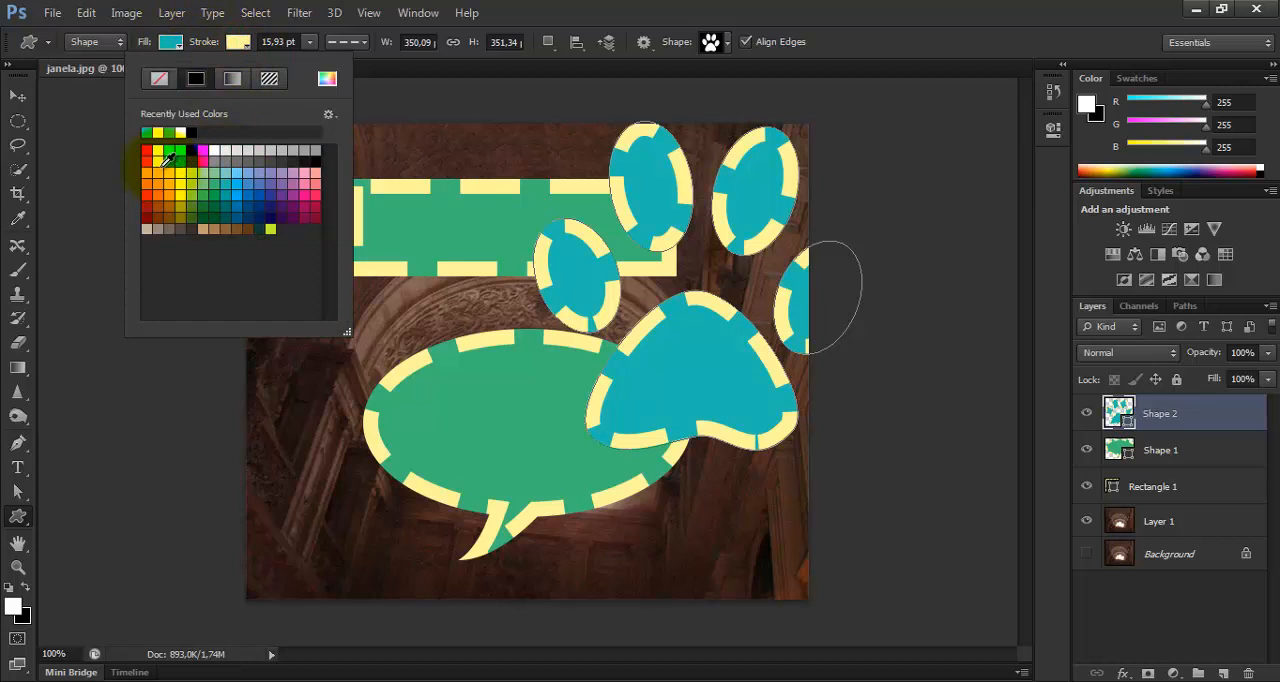
{"action": "left_click", "coordinate": [158, 180]}
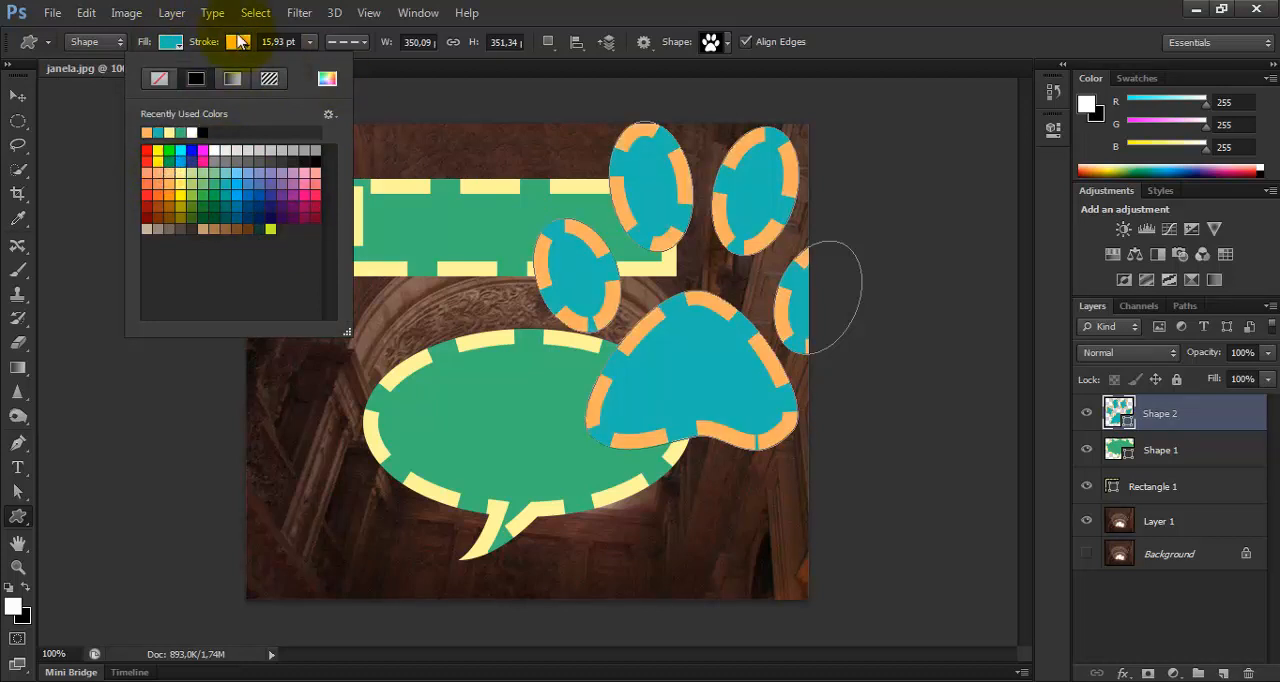
{"action": "left_click", "coordinate": [362, 44]}
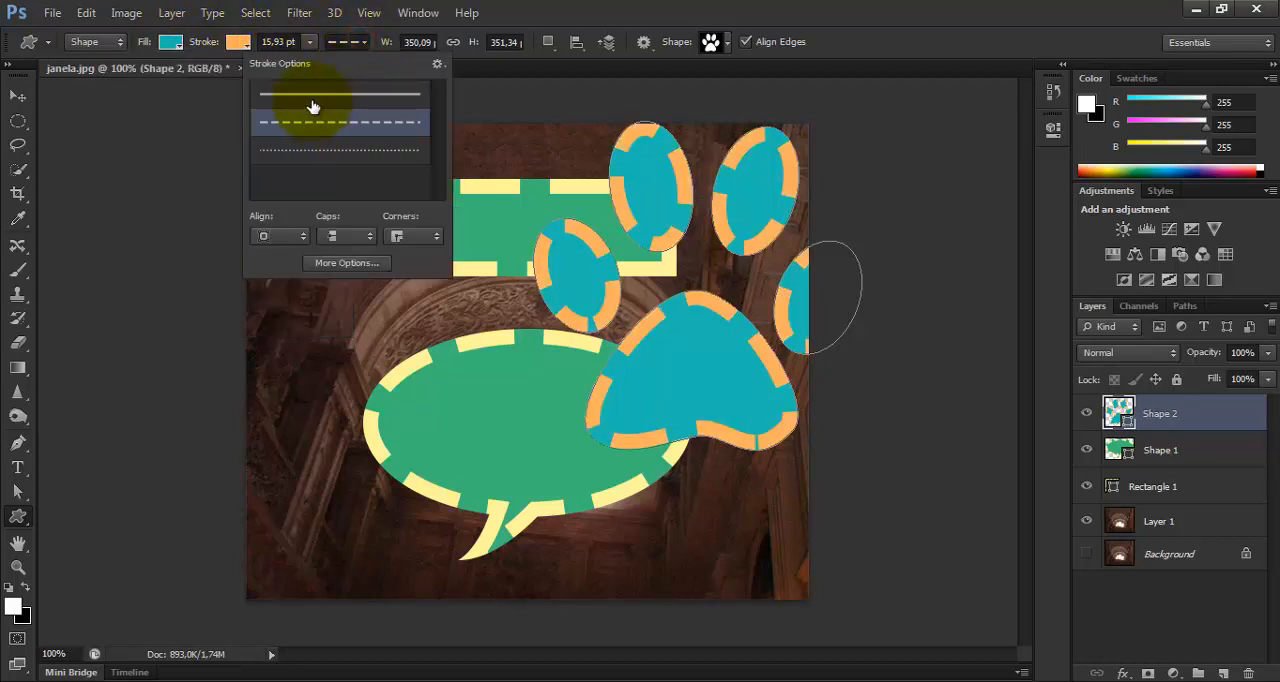
{"action": "left_click", "coordinate": [295, 98]}
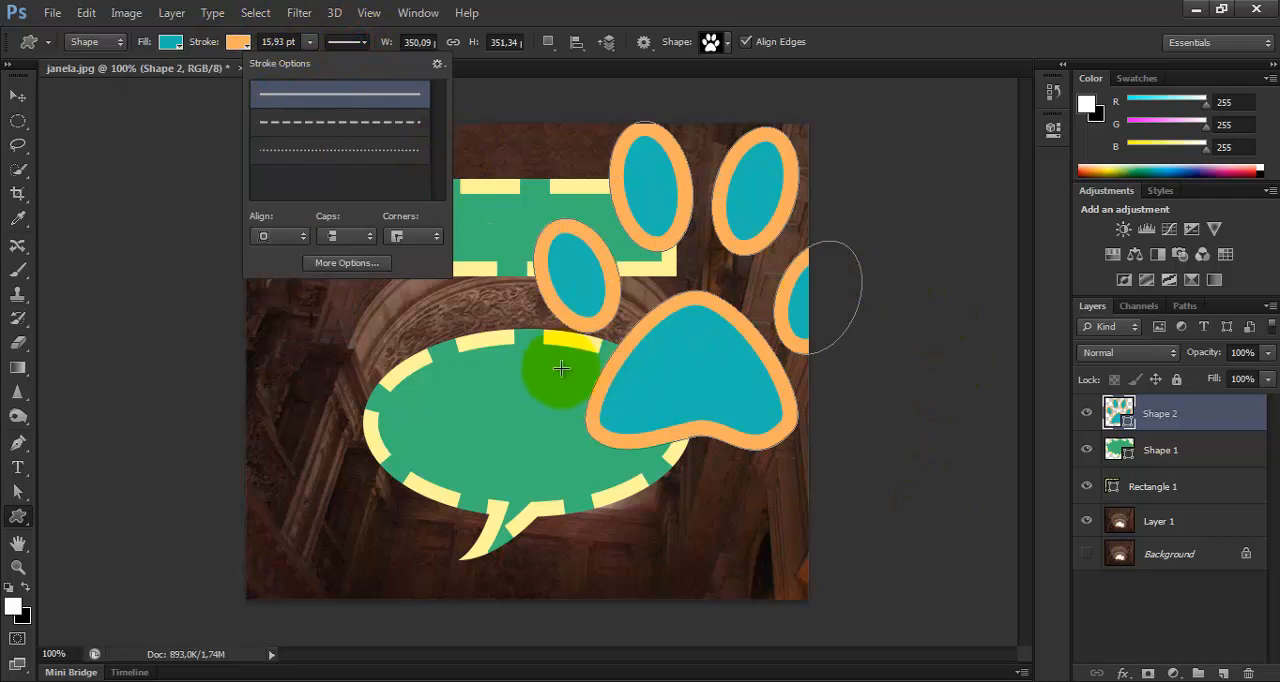
Delete the Shape 2, Shape 1 and Rectangle 1 layers together.
{"action": "left_click", "coordinate": [18, 96]}
{"action": "left_click", "coordinate": [18, 96]}
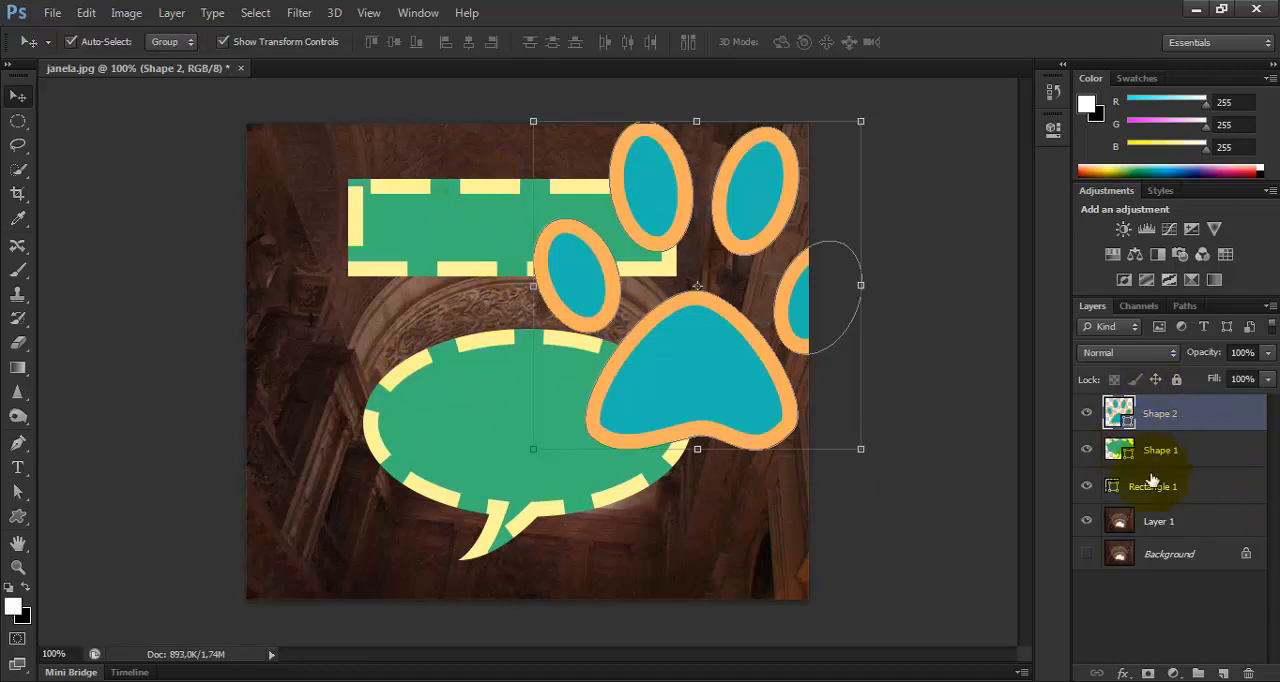
{"action": "left_click", "coordinate": [660, 185]}
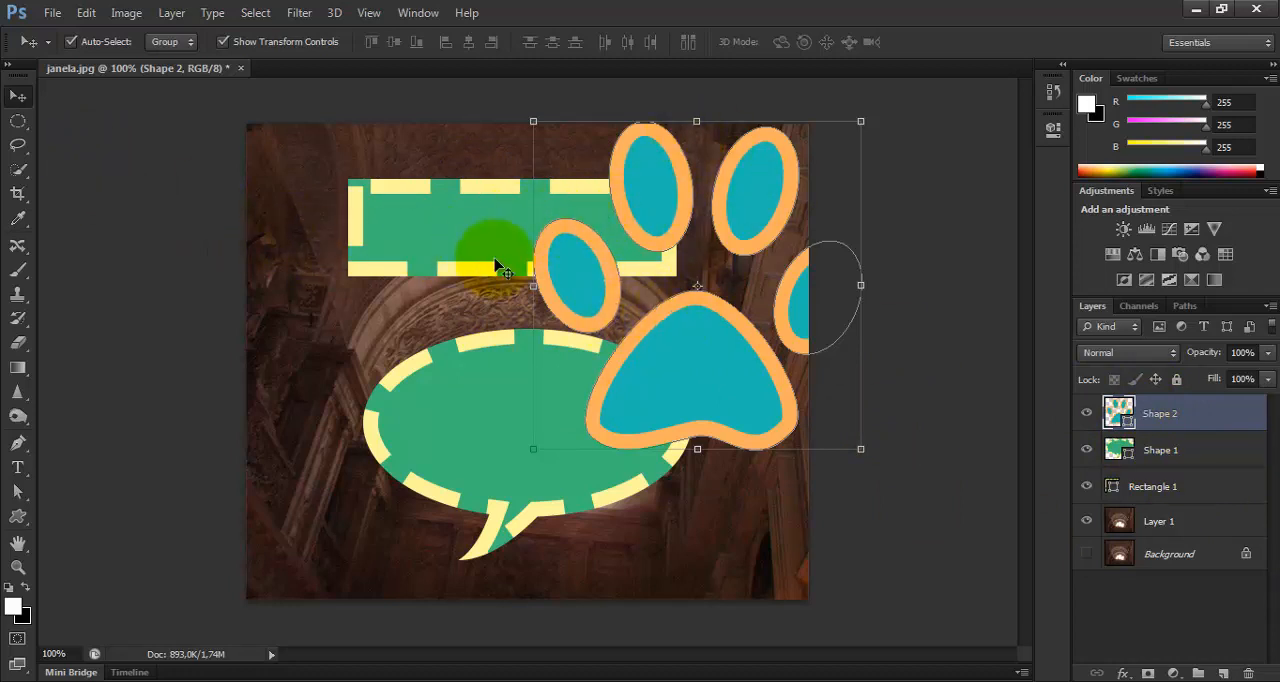
{"action": "left_click", "coordinate": [1177, 487], "text": "shift"}
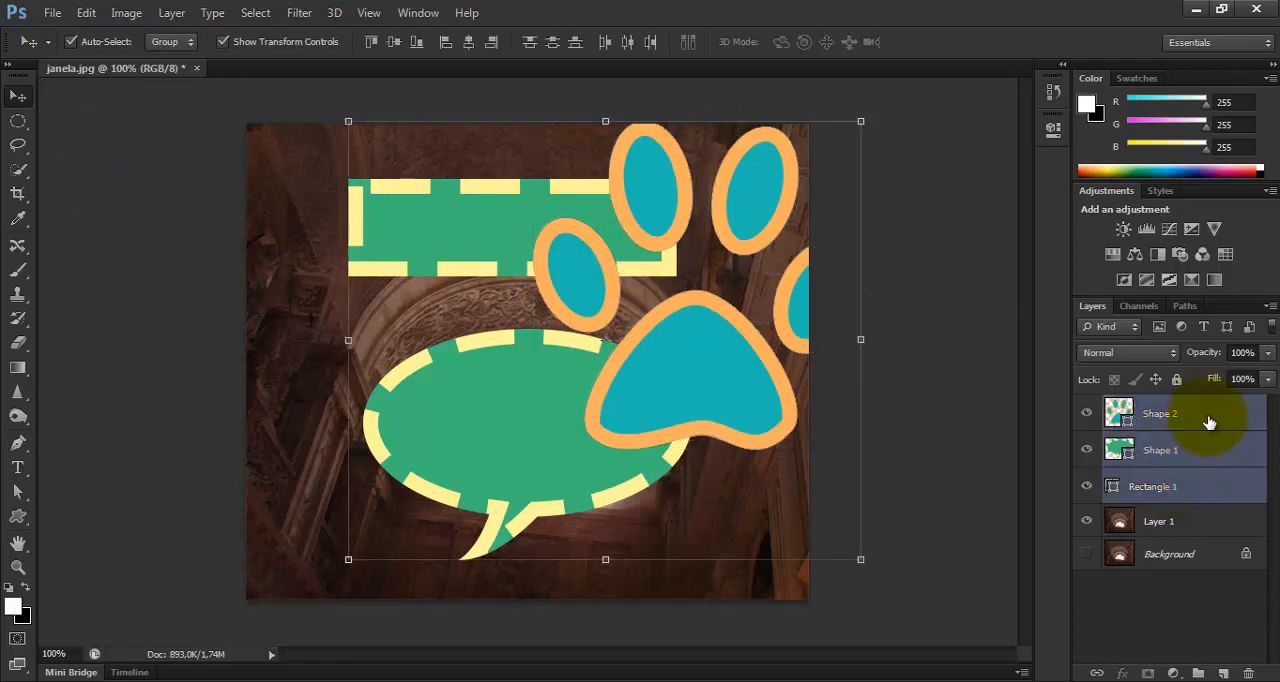
{"action": "left_click_drag", "start_coordinate": [1207, 420], "coordinate": [1250, 673]}
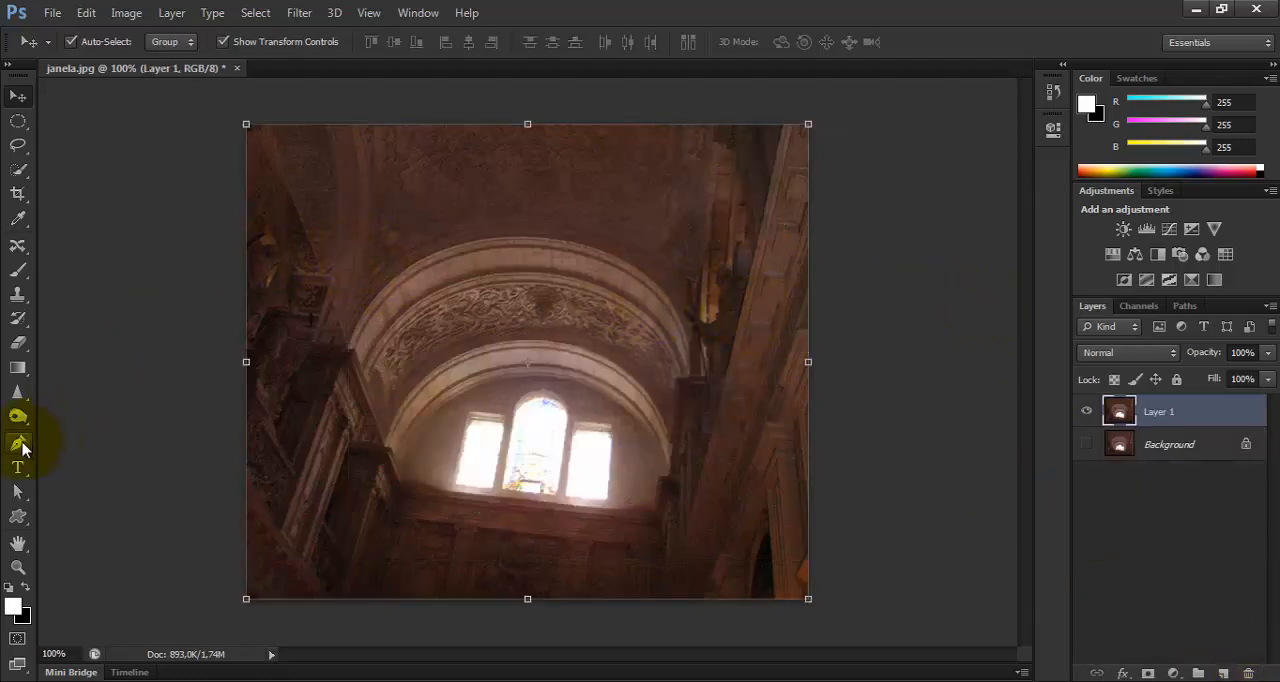
Start a Pen tool path of straight segments from the ceiling across the carved arch to its left side.
{"action": "left_click", "coordinate": [18, 443]}
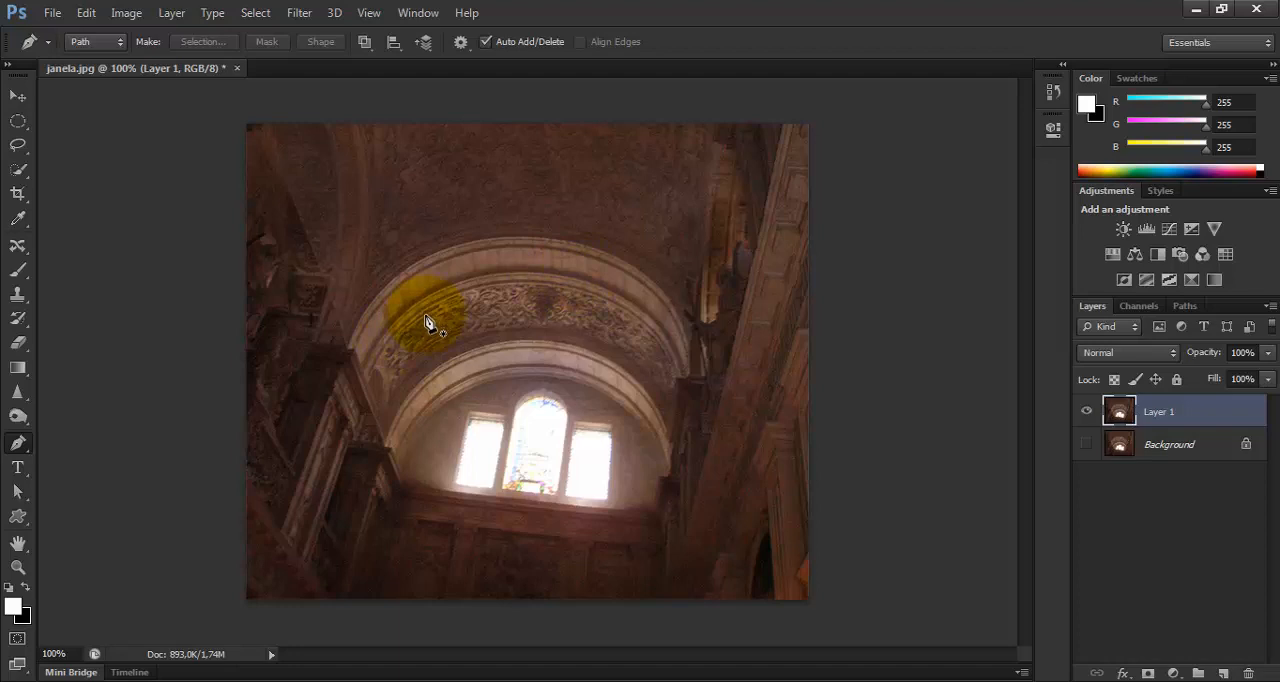
{"action": "left_click", "coordinate": [418, 194]}
{"action": "left_click", "coordinate": [605, 218]}
{"action": "left_click", "coordinate": [574, 310]}
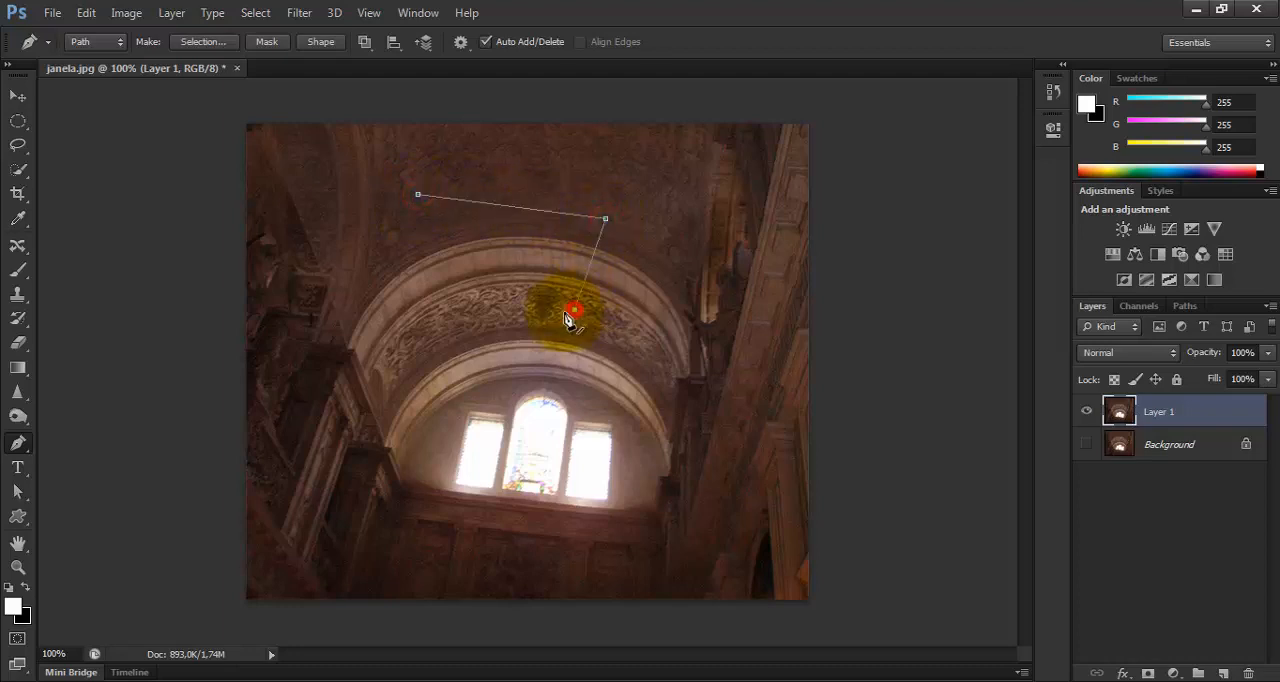
{"action": "left_click", "coordinate": [418, 358]}
{"action": "left_click", "coordinate": [364, 310]}
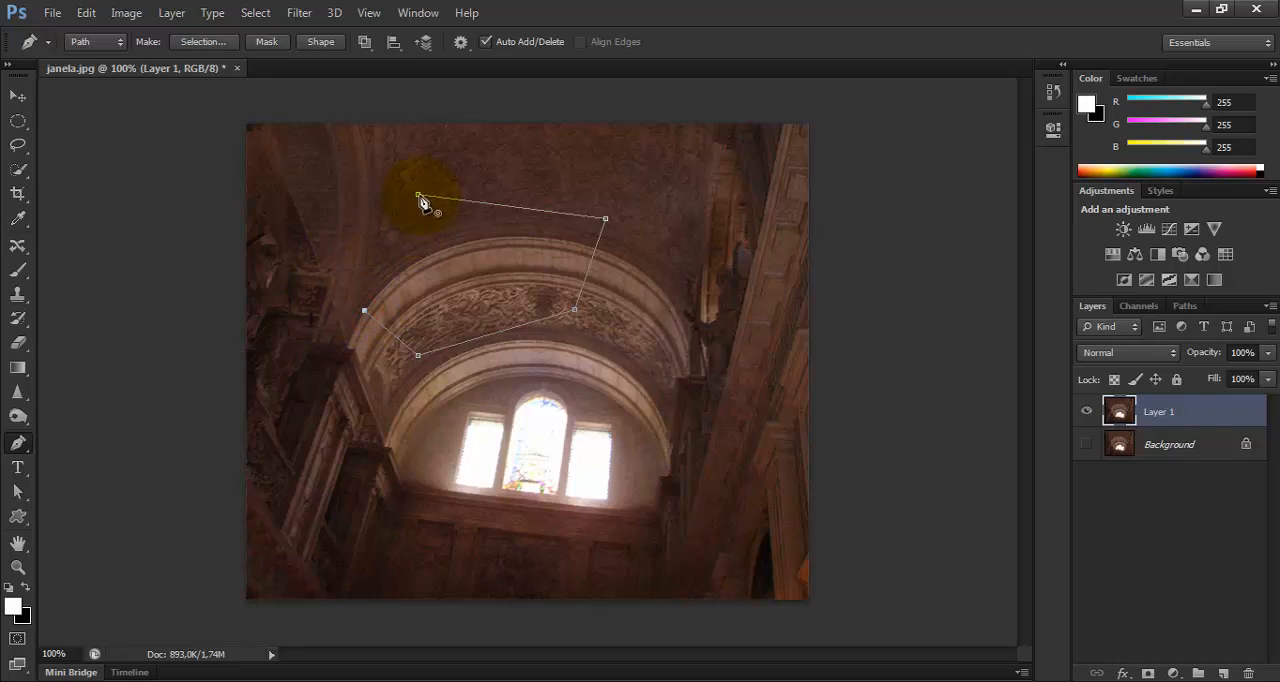
Add a smooth anchor point that curves the path's left end and close the path at its starting point.
{"action": "left_click", "coordinate": [313, 220]}
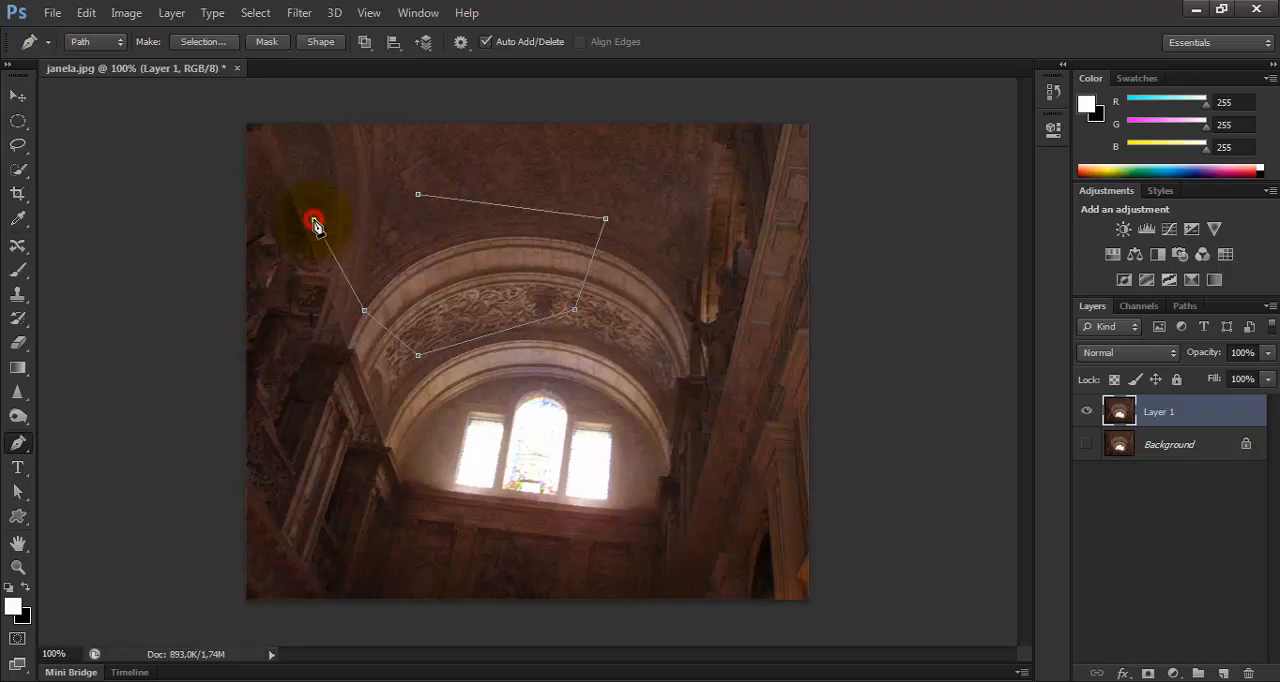
{"action": "left_click_drag", "start_coordinate": [318, 226], "coordinate": [332, 175]}
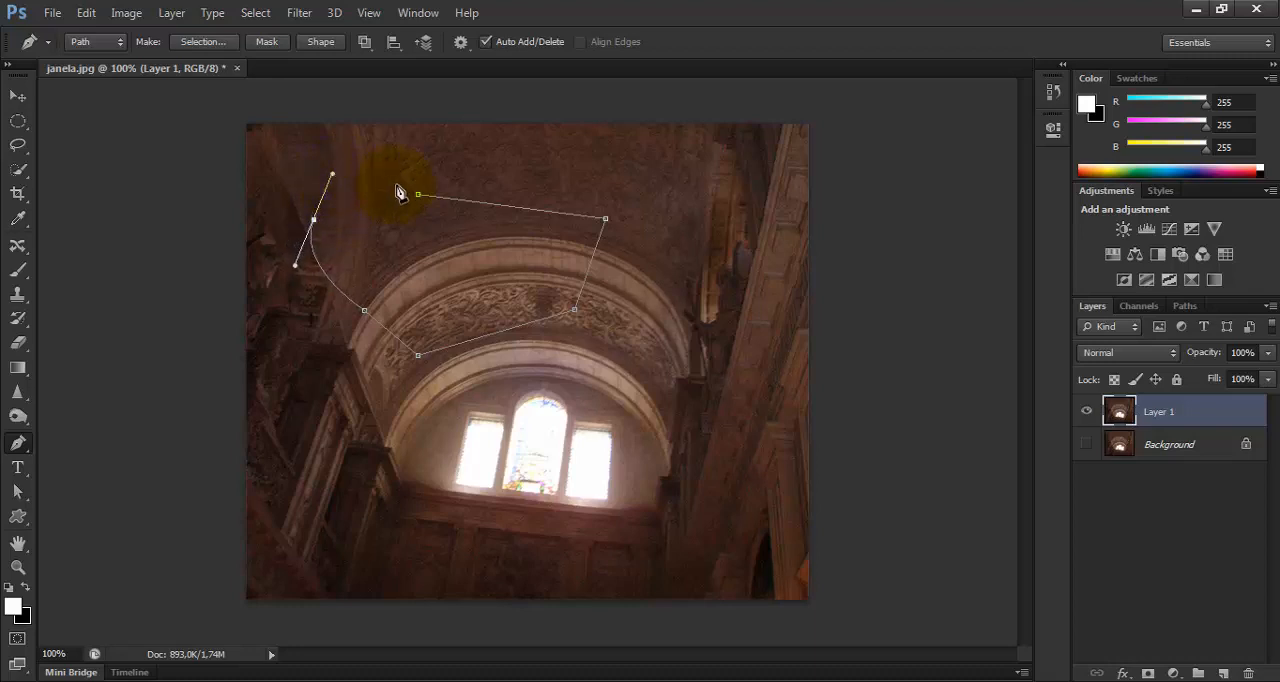
{"action": "left_click_drag", "start_coordinate": [420, 200], "coordinate": [425, 202]}
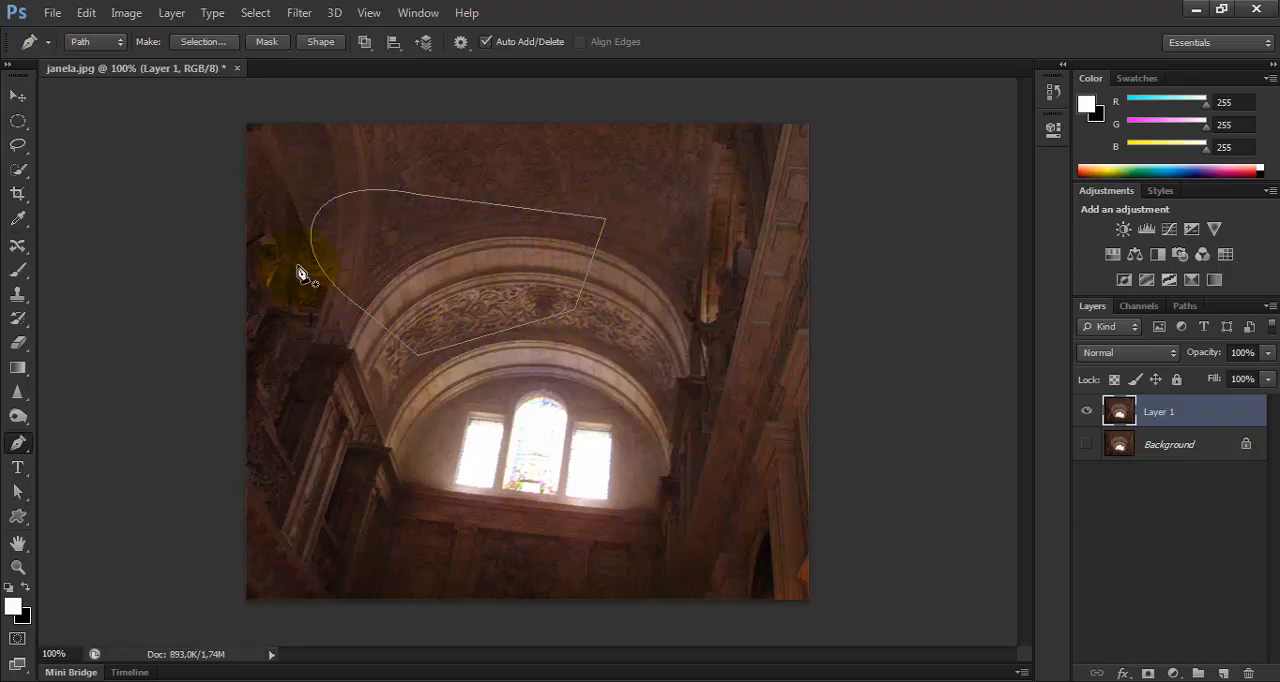
{"action": "left_click", "coordinate": [375, 190]}
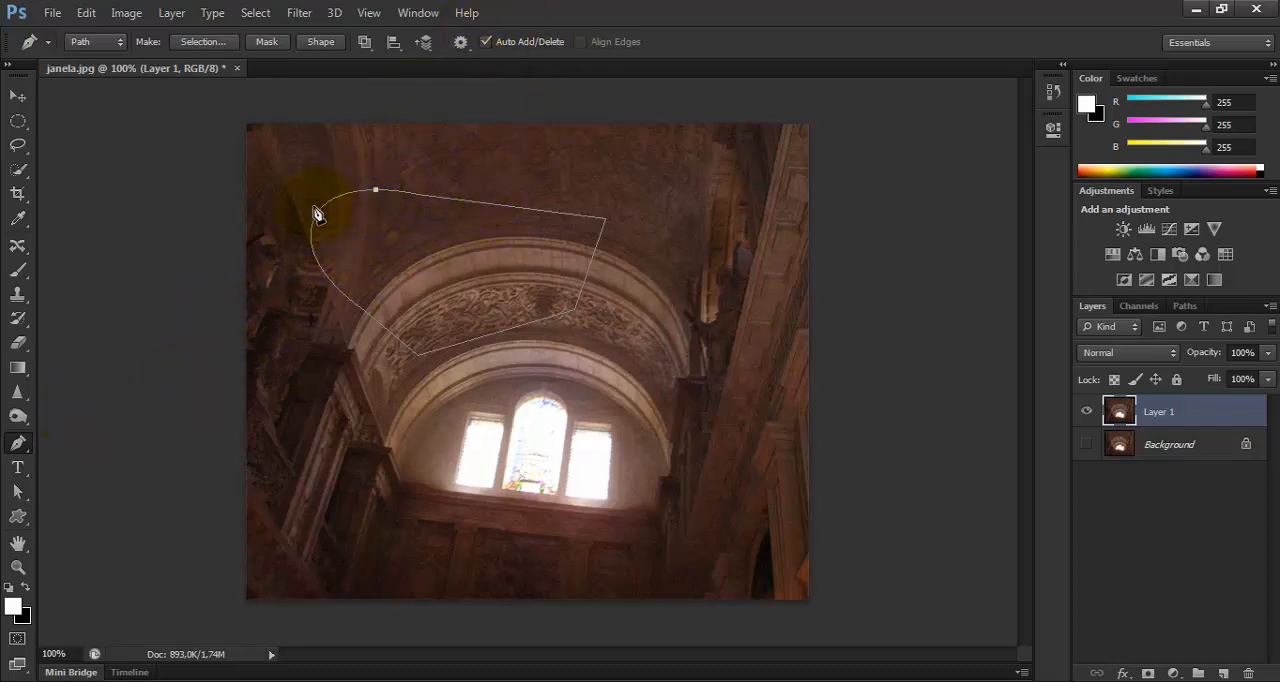
Trace a closed path around the semicircular window area with the Freeform Pen tool.
{"action": "left_click", "coordinate": [15, 446]}
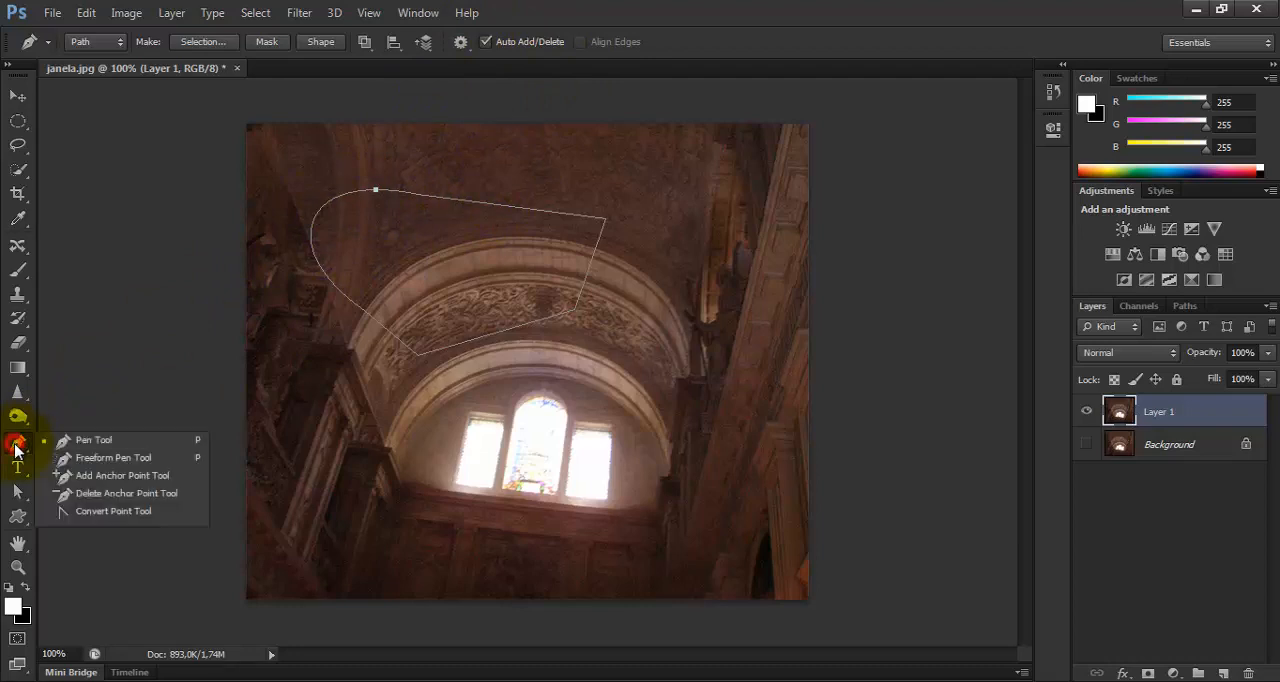
{"action": "left_click", "coordinate": [117, 460]}
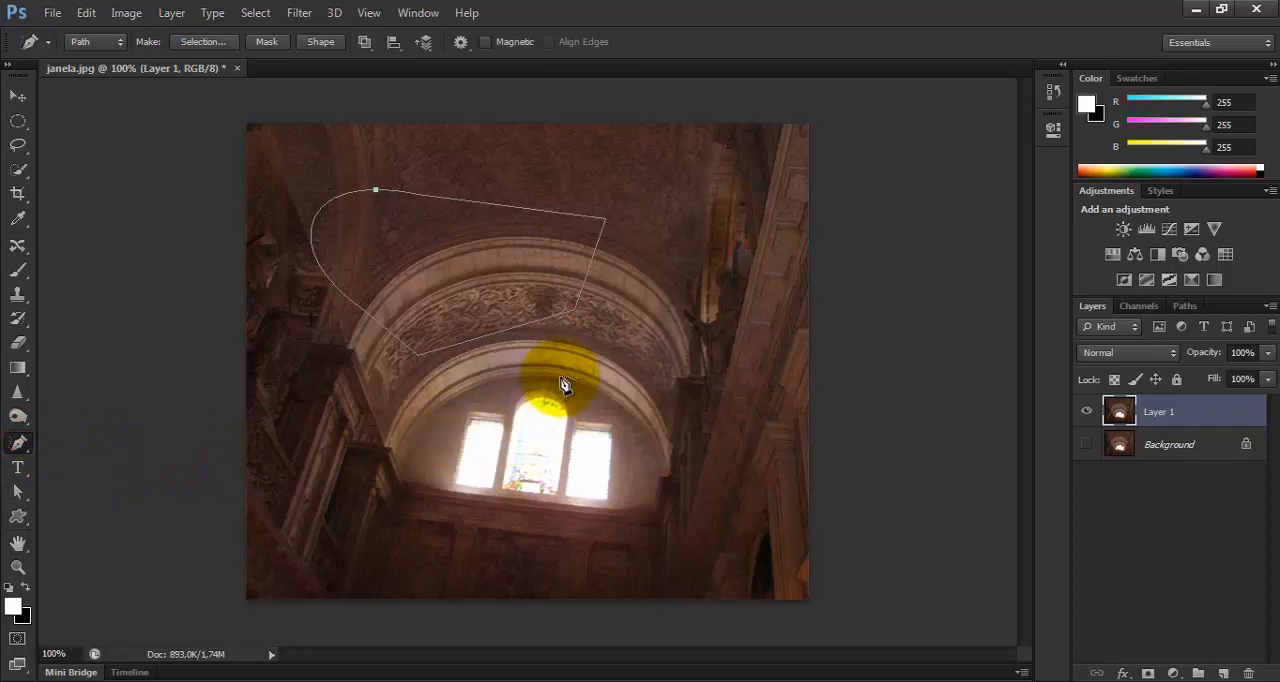
{"action": "mouse_move", "coordinate": [562, 380]}
{"action": "left_mouse_down"}
{"action": "mouse_move", "coordinate": [459, 394]}
{"action": "mouse_move", "coordinate": [424, 422]}
{"action": "mouse_move", "coordinate": [403, 481]}
{"action": "mouse_move", "coordinate": [640, 505]}
{"action": "mouse_move", "coordinate": [664, 465]}
{"action": "mouse_move", "coordinate": [652, 423]}
{"action": "mouse_move", "coordinate": [560, 379]}
{"action": "left_mouse_up"}
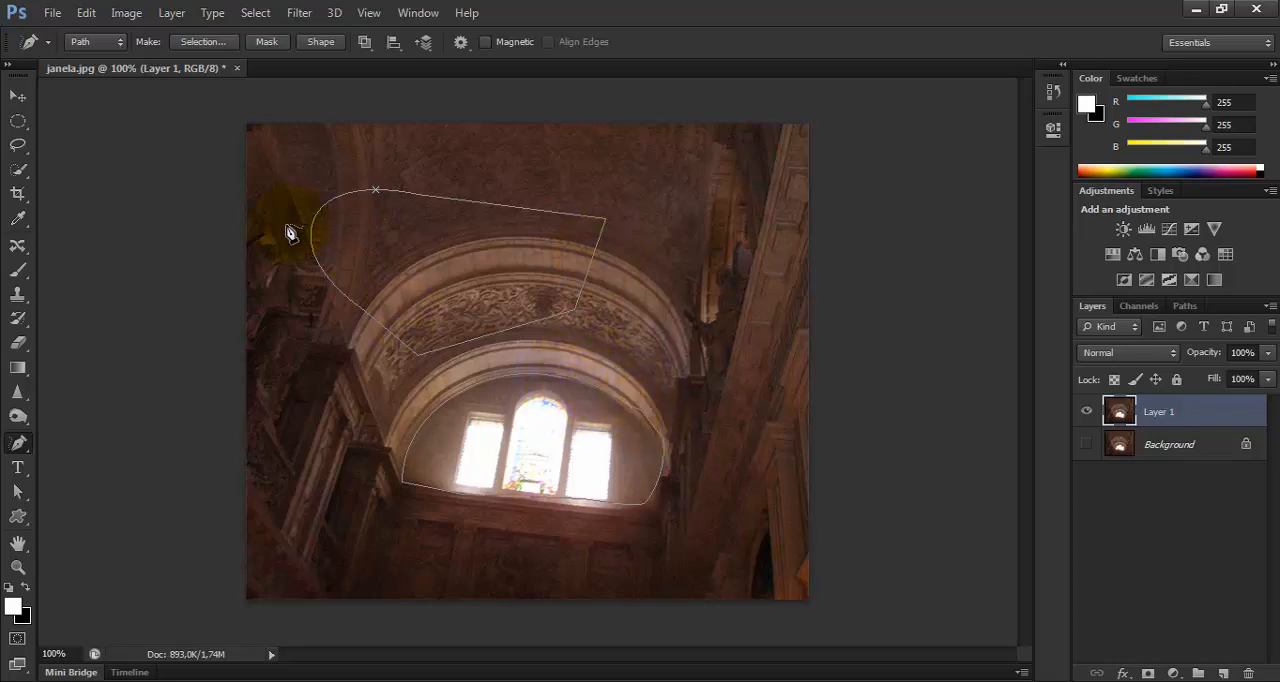
Add an anchor point on the upper path's right edge, pull it into a curve, and delete the corner anchor below it.
{"action": "left_click", "coordinate": [18, 443]}
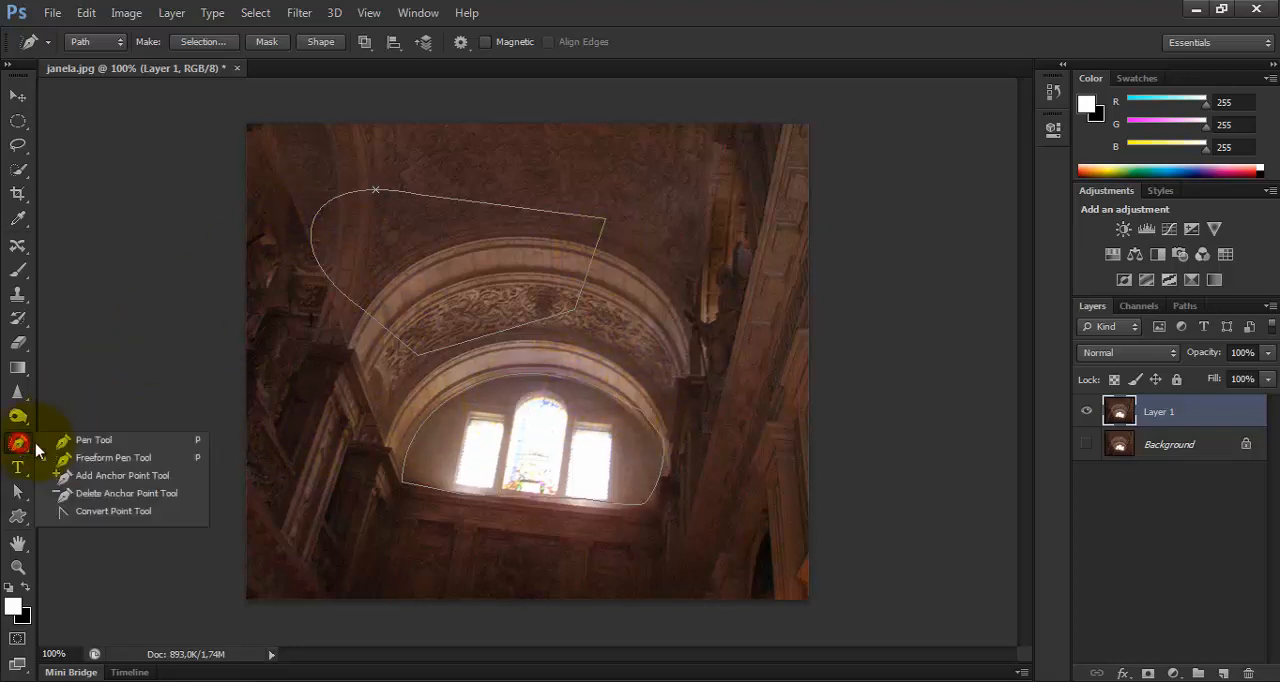
{"action": "left_click", "coordinate": [111, 476]}
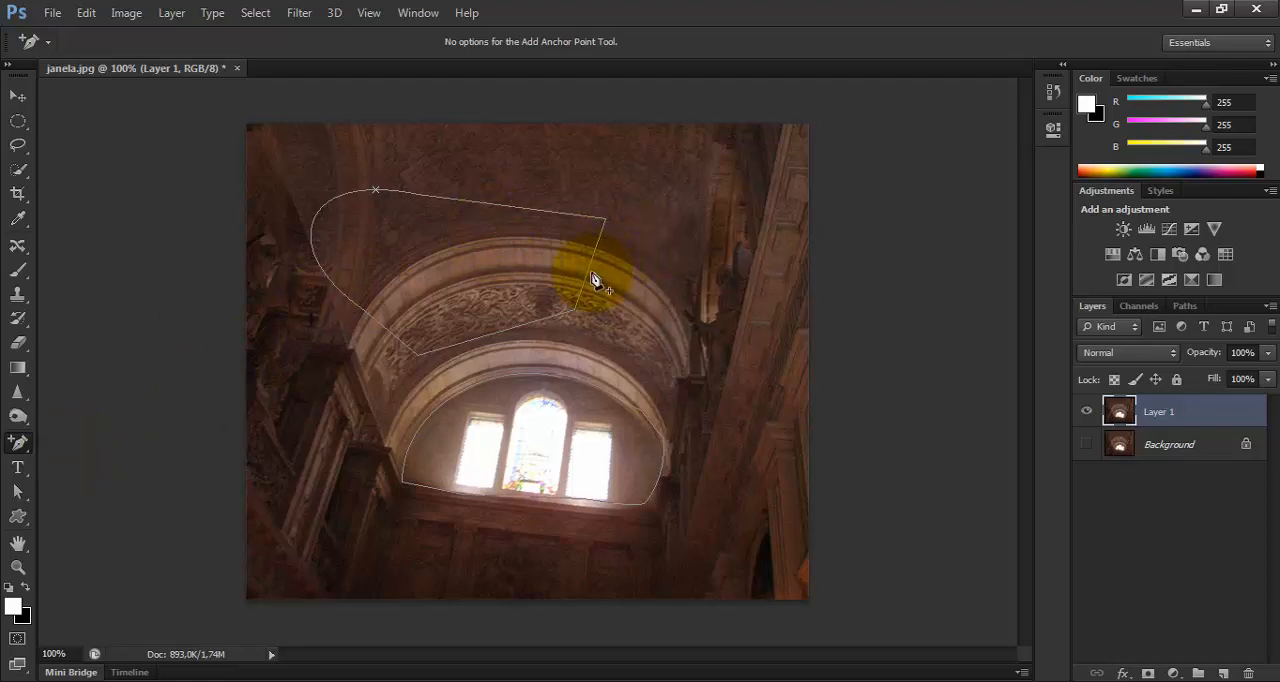
{"action": "left_click_drag", "start_coordinate": [589, 270], "coordinate": [534, 288]}
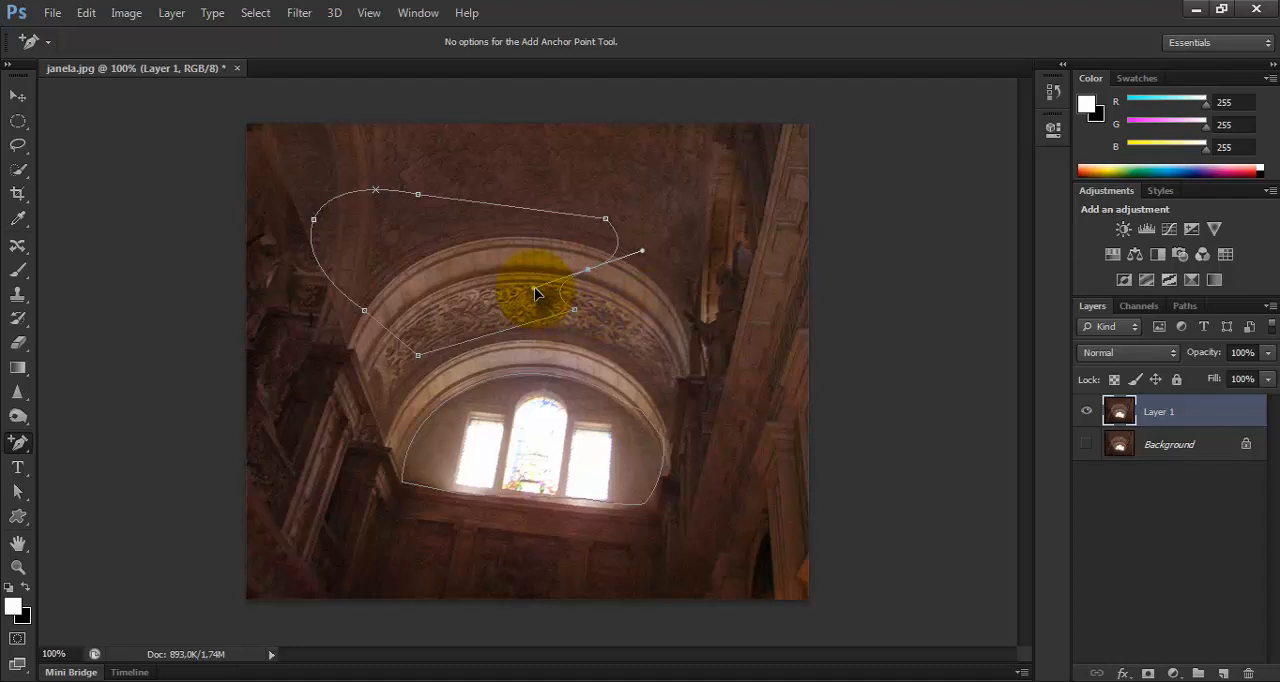
{"action": "left_click_drag", "start_coordinate": [28, 452], "coordinate": [130, 493]}
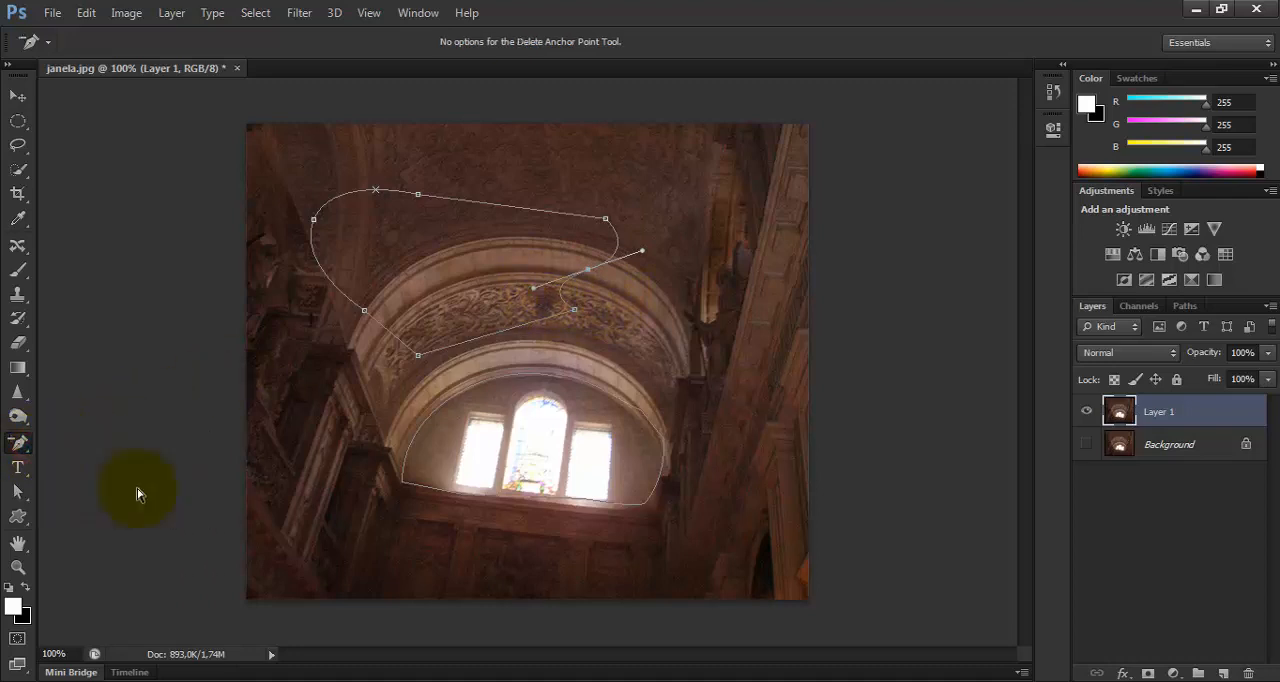
{"action": "left_click", "coordinate": [577, 313]}
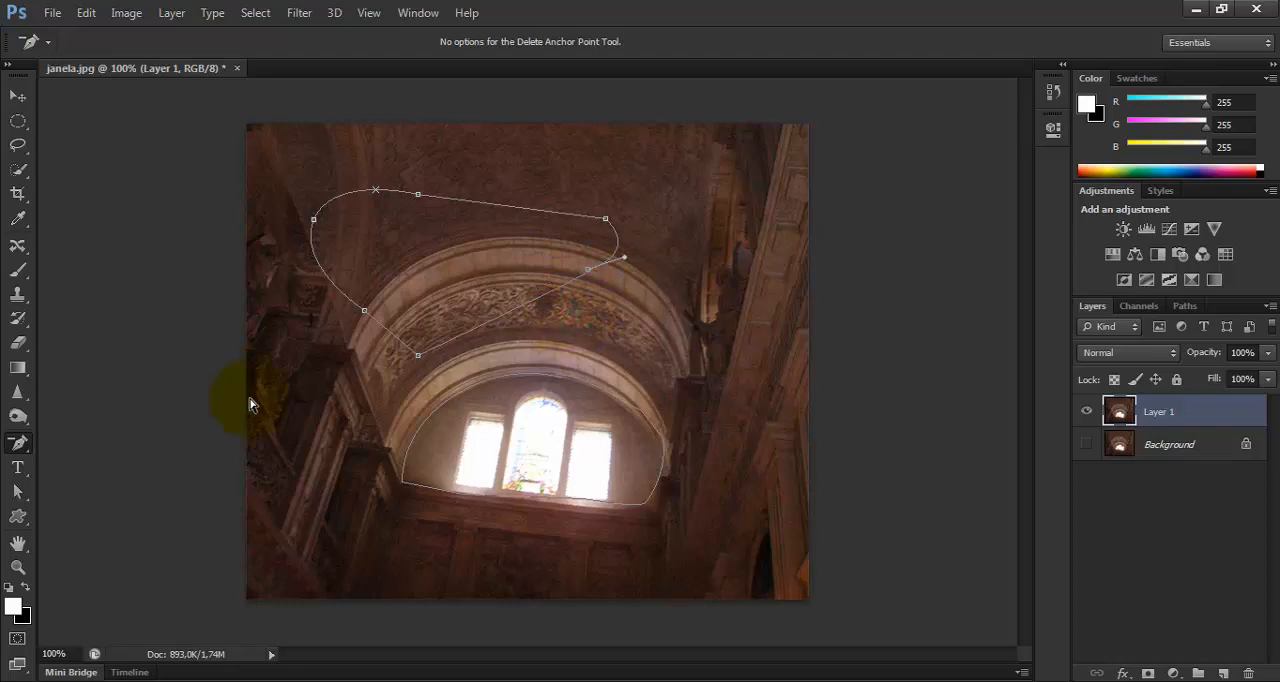
Smooth the upper path's lowest corner with the Convert Point Tool, and reset its left anchor to a corner and back to a smooth curve.
{"action": "left_click", "coordinate": [18, 446]}
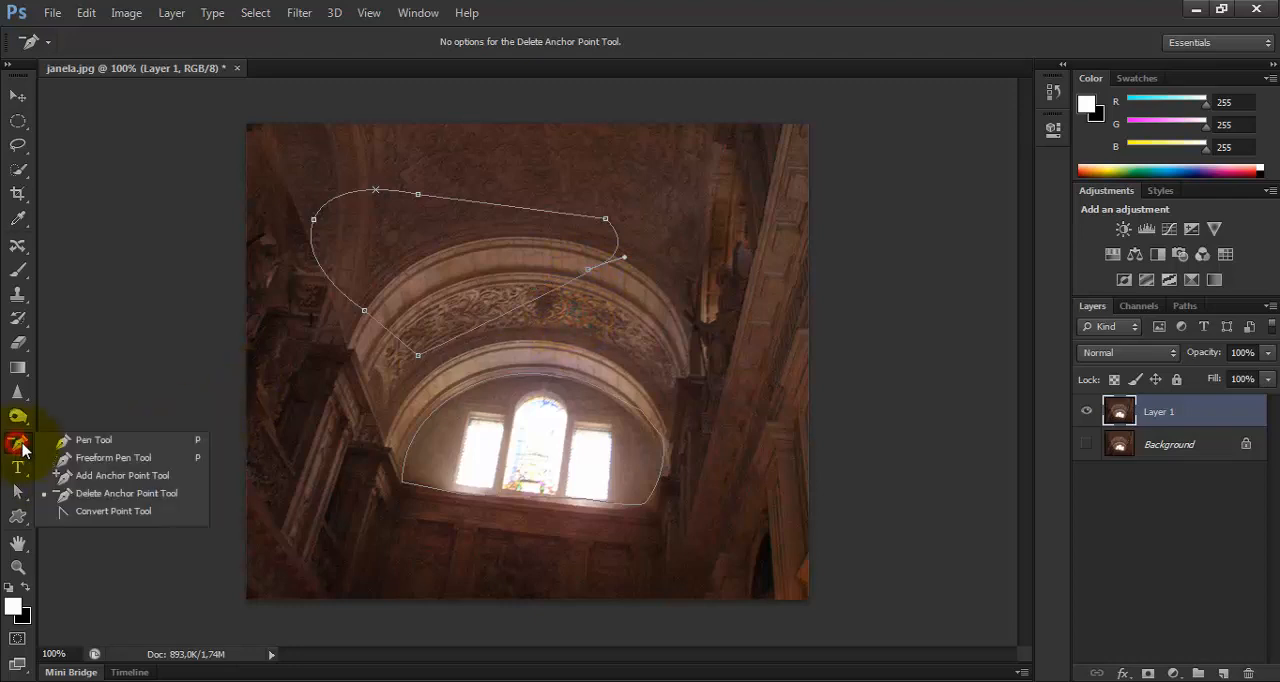
{"action": "left_click", "coordinate": [113, 511]}
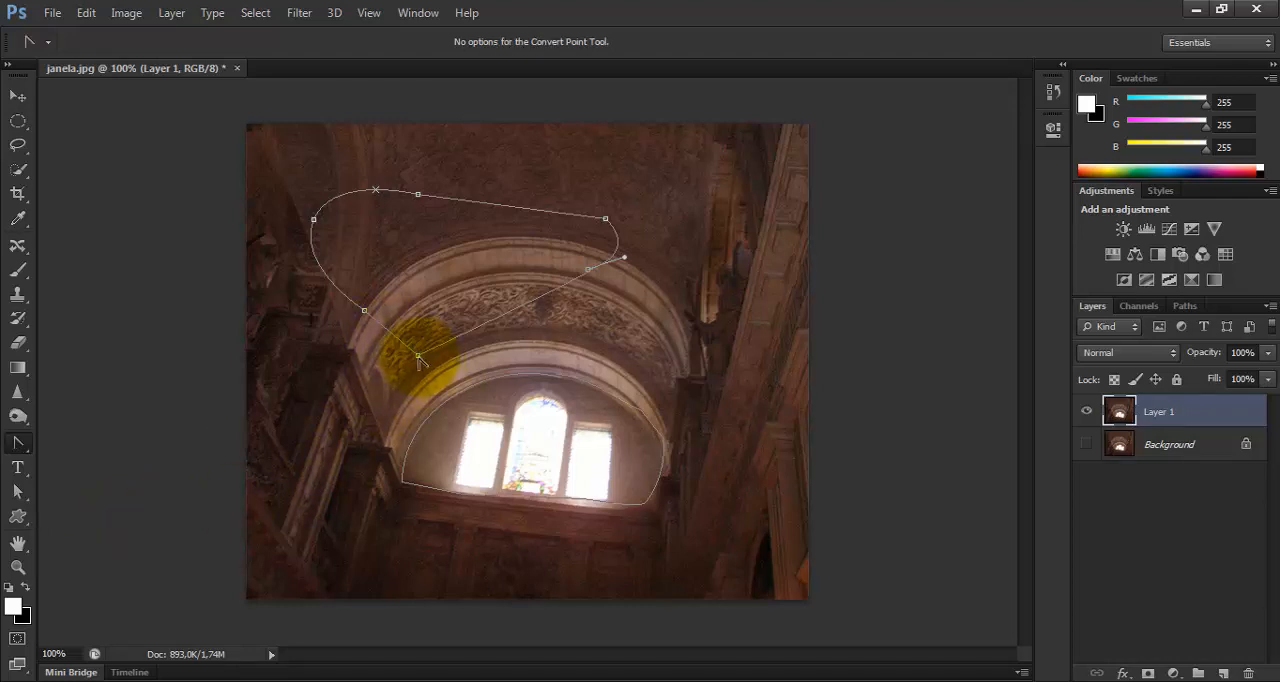
{"action": "left_click_drag", "start_coordinate": [418, 355], "coordinate": [386, 360]}
{"action": "left_click", "coordinate": [314, 221]}
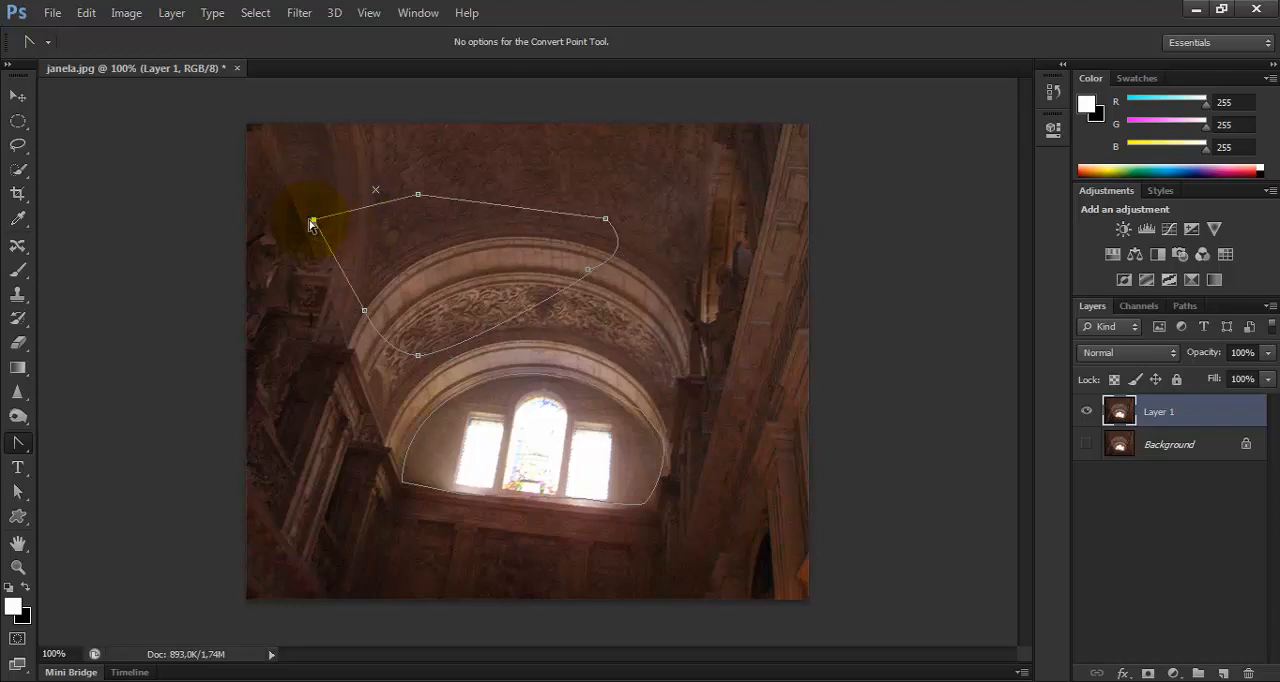
{"action": "left_click_drag", "start_coordinate": [314, 222], "coordinate": [340, 168]}
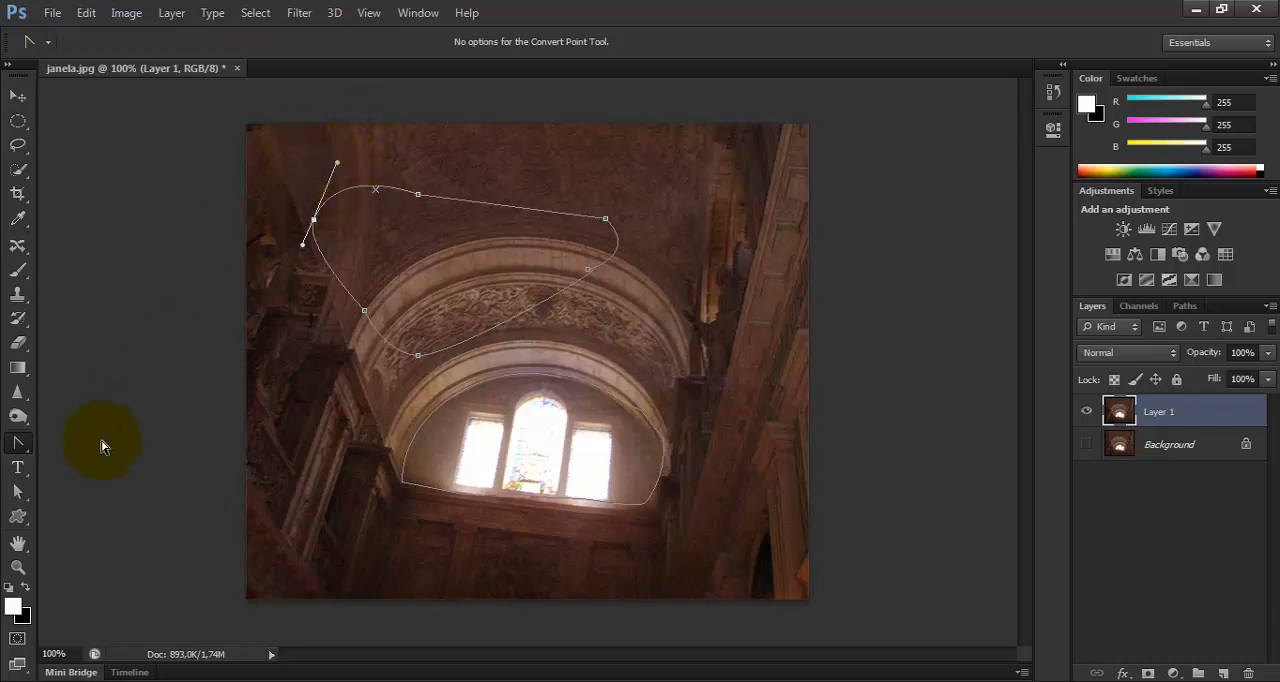
{"action": "left_click", "coordinate": [18, 448]}
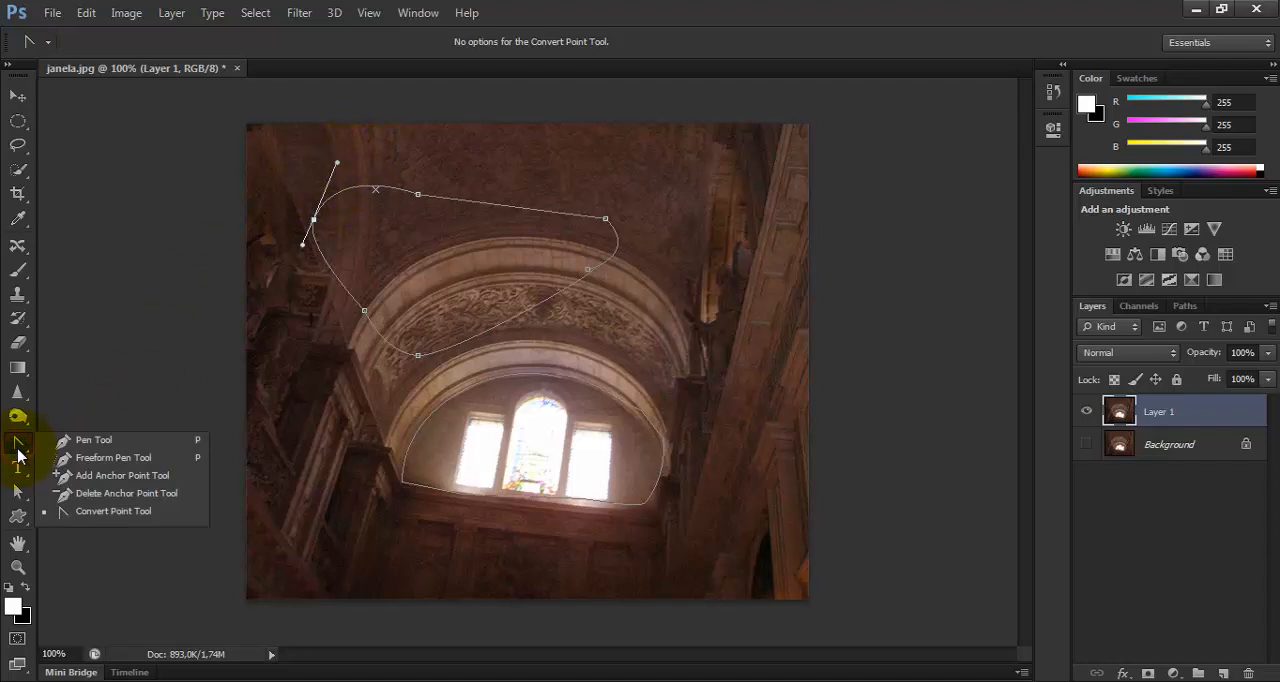
{"action": "left_click", "coordinate": [76, 454]}
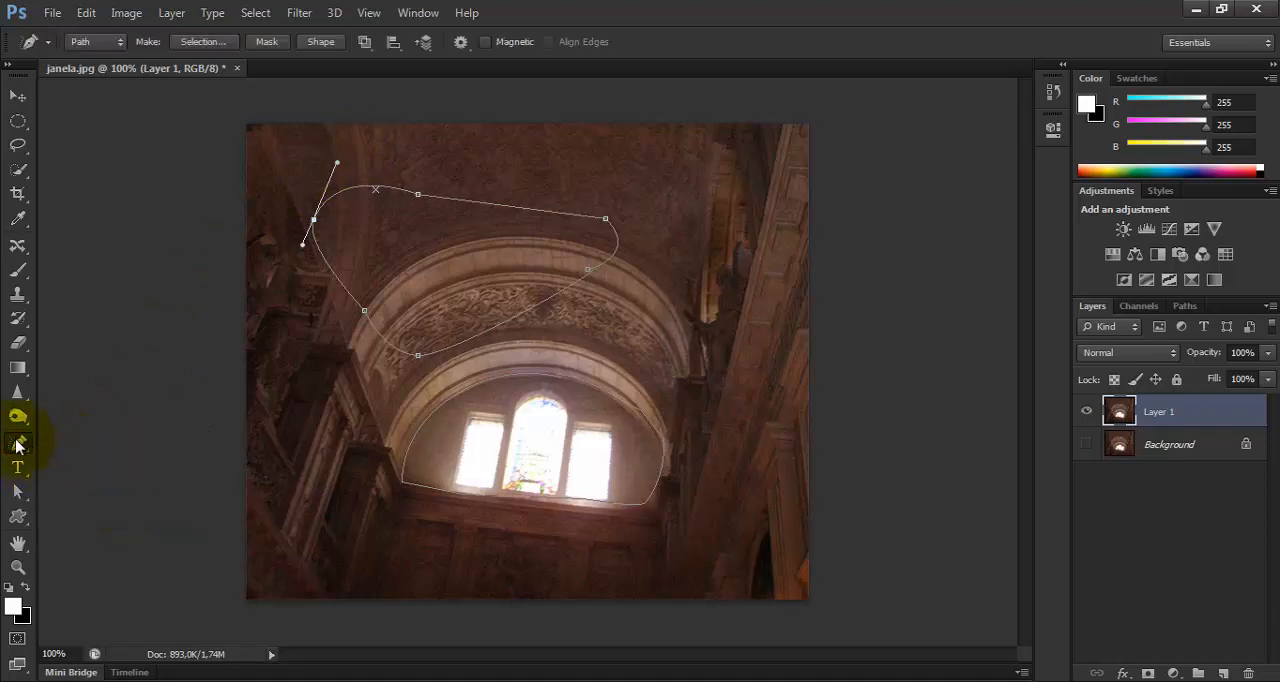
{"action": "left_click", "coordinate": [18, 445]}
{"action": "left_click", "coordinate": [82, 443]}
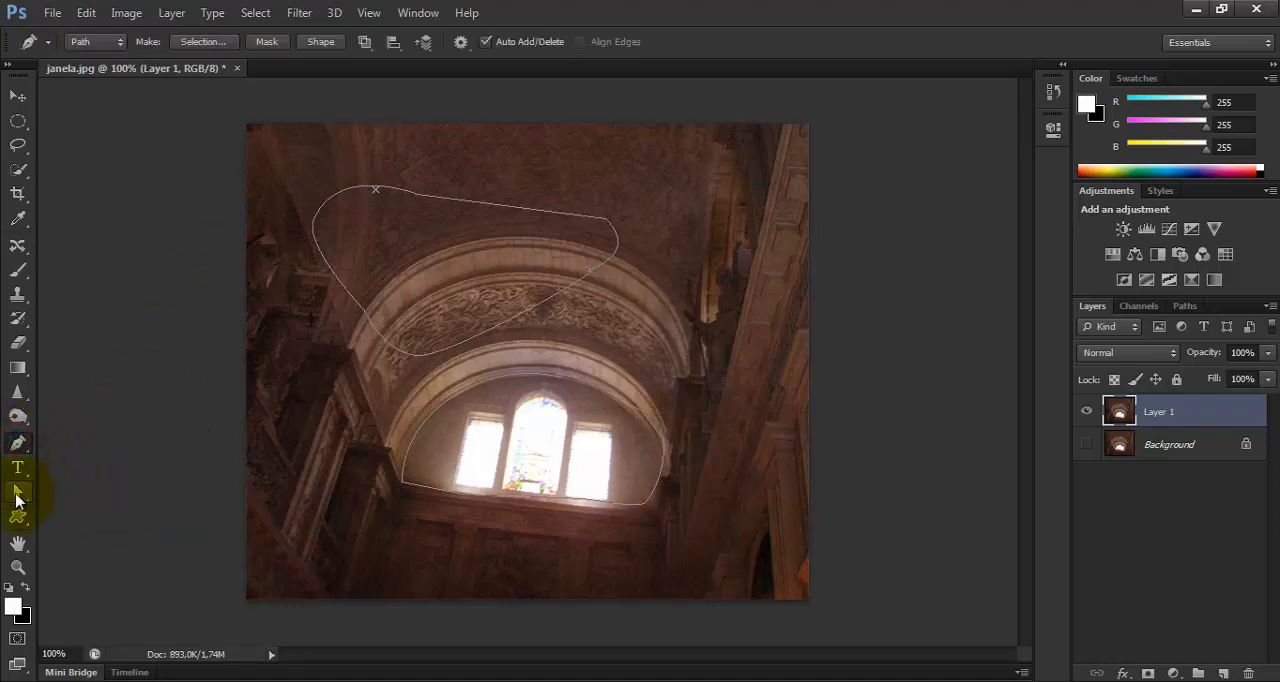
Raise the upper path's top segment with the Direct Selection Tool, and shift the whole path right with the Path Selection Tool.
{"action": "left_click", "coordinate": [14, 493]}
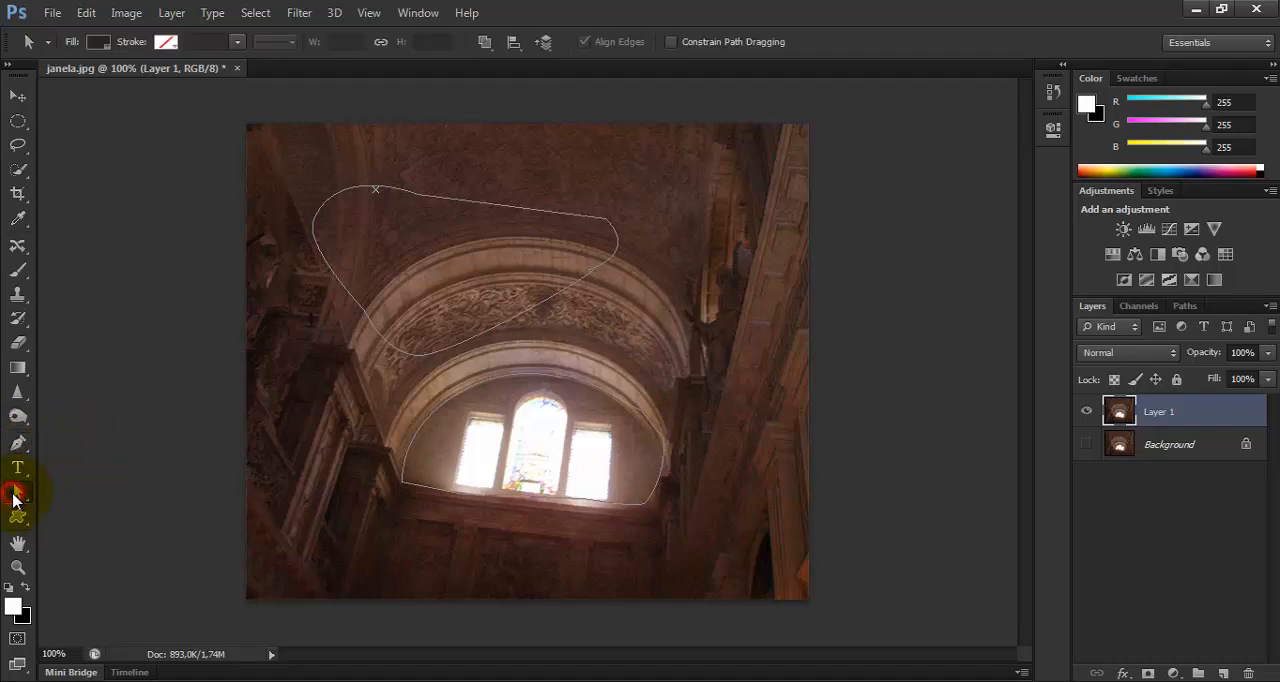
{"action": "left_click_drag", "start_coordinate": [483, 204], "coordinate": [458, 157]}
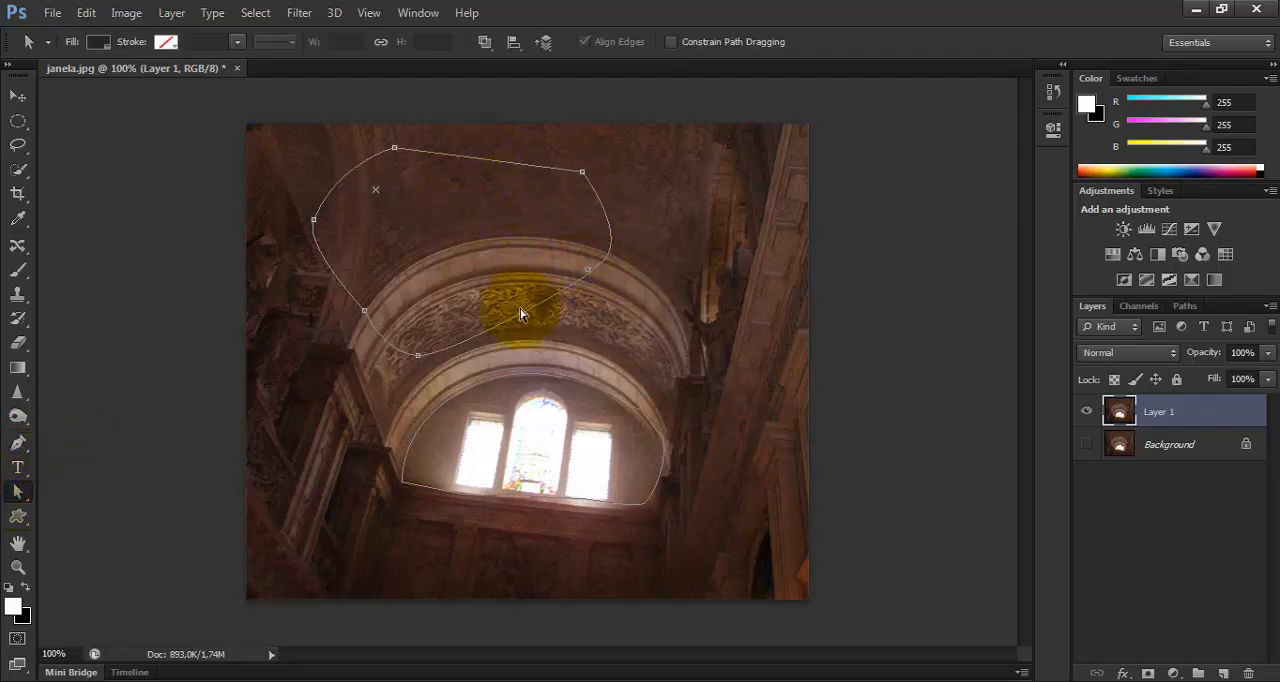
{"action": "left_click", "coordinate": [17, 491]}
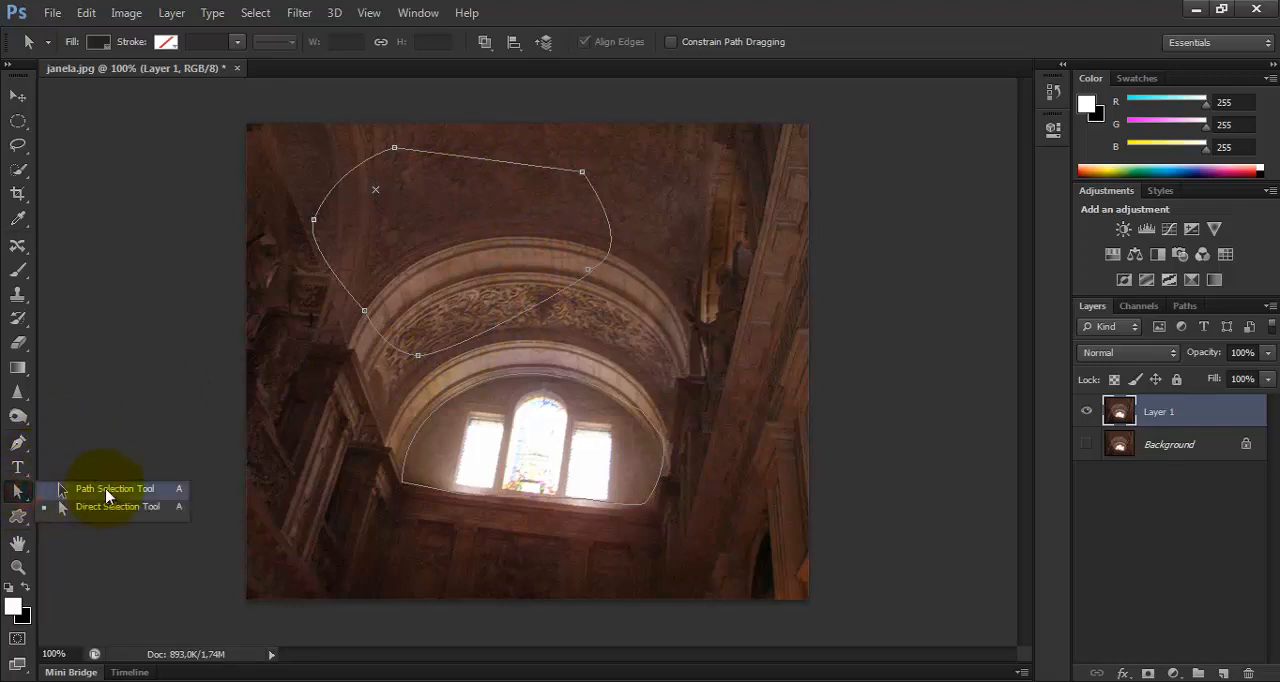
{"action": "left_click", "coordinate": [106, 490]}
{"action": "left_click_drag", "start_coordinate": [481, 165], "coordinate": [591, 172]}
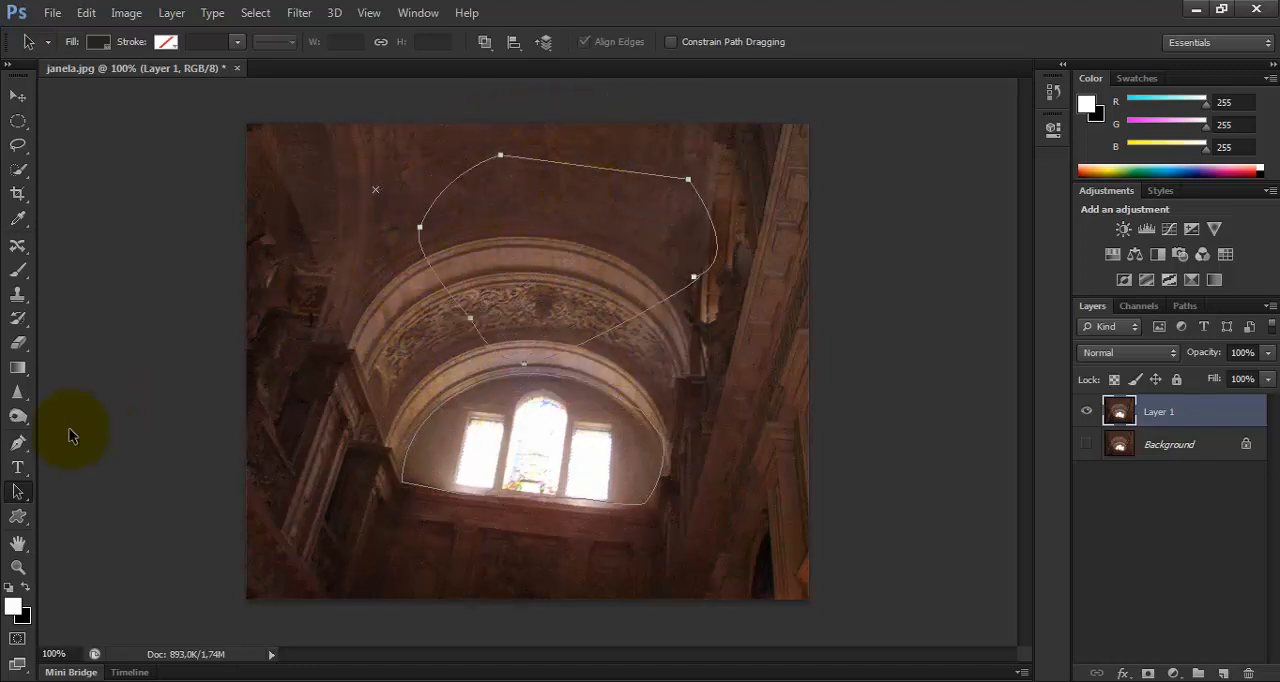
Move the fully selected upper path back to the left by its upper-right anchor, using the Direct Selection Tool.
{"action": "right_click", "coordinate": [17, 491]}
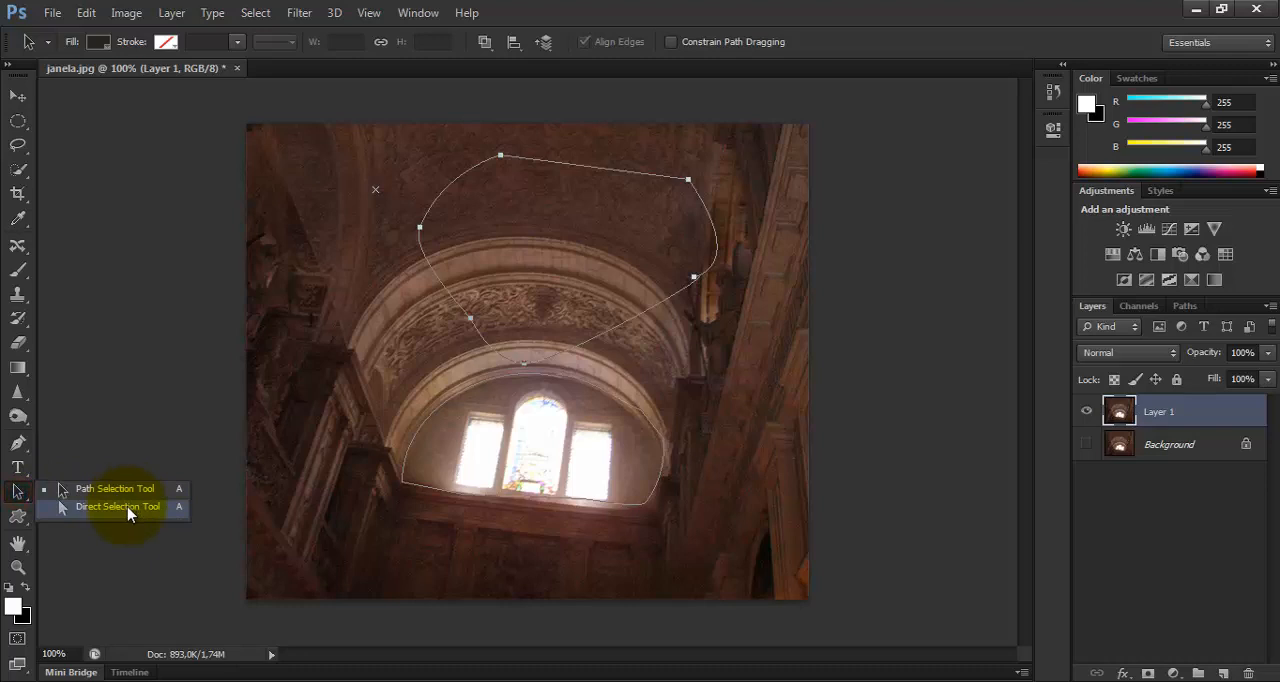
{"action": "left_click", "coordinate": [118, 507]}
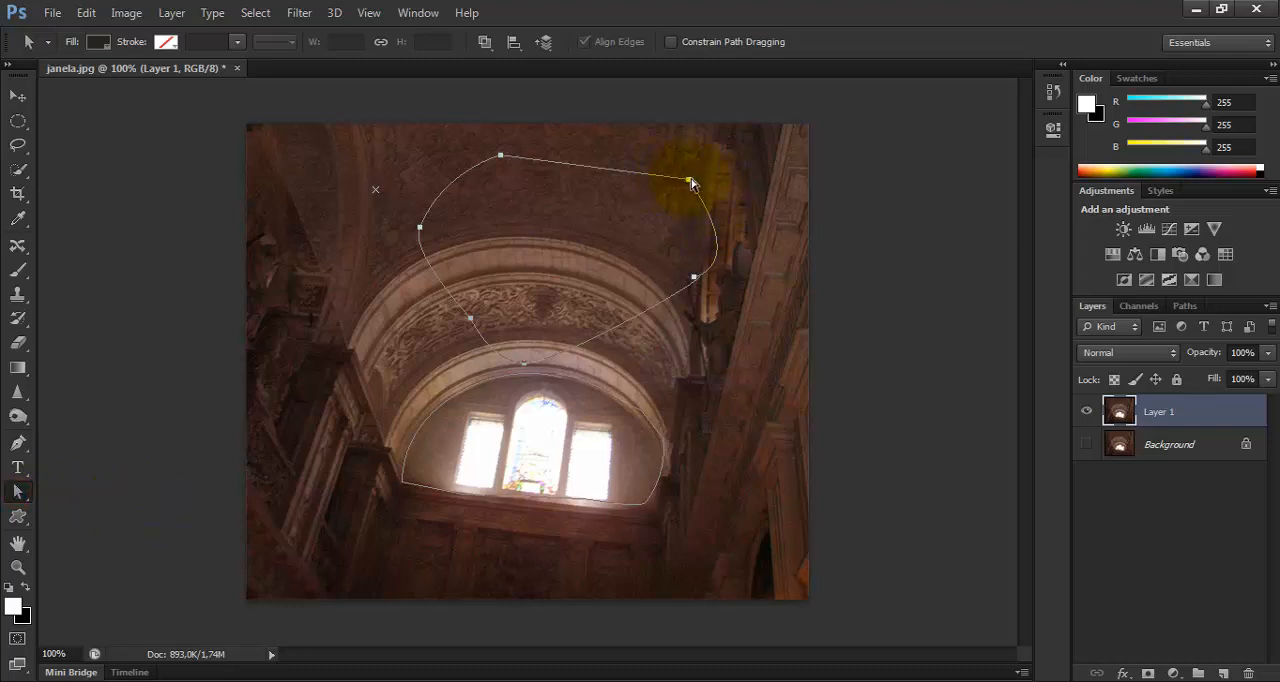
{"action": "left_click_drag", "start_coordinate": [691, 183], "coordinate": [663, 194]}
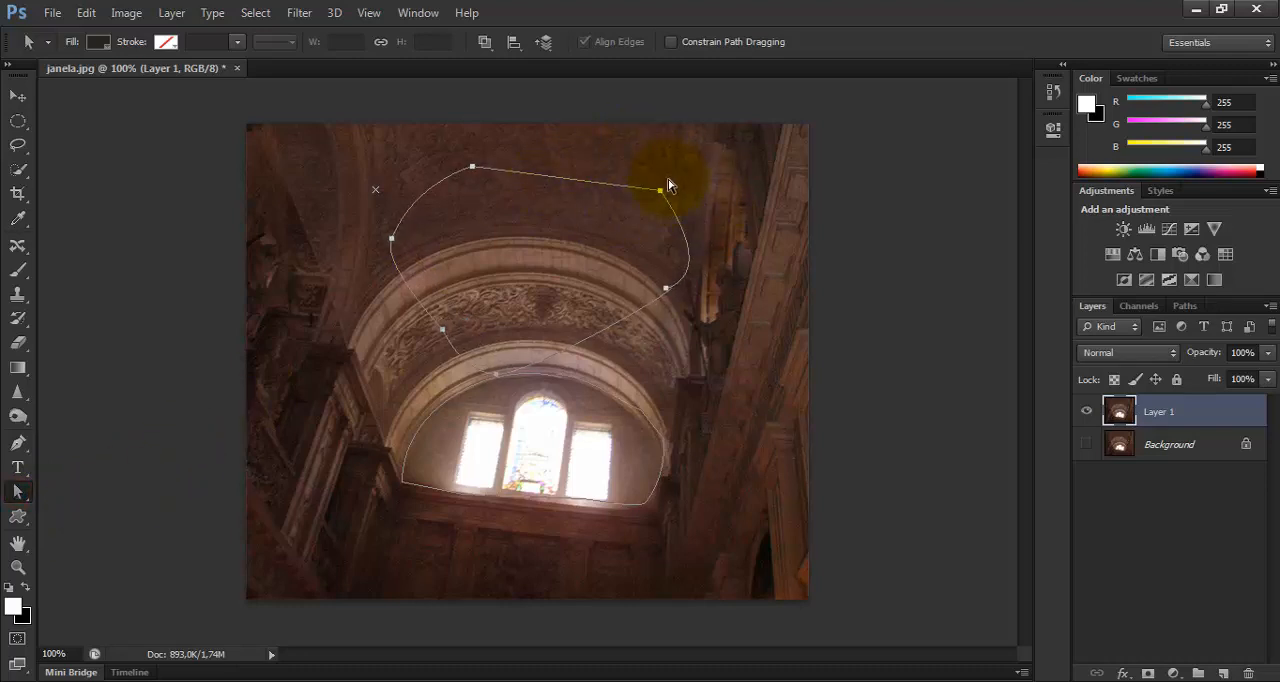
{"action": "left_click_drag", "start_coordinate": [630, 196], "coordinate": [627, 195]}
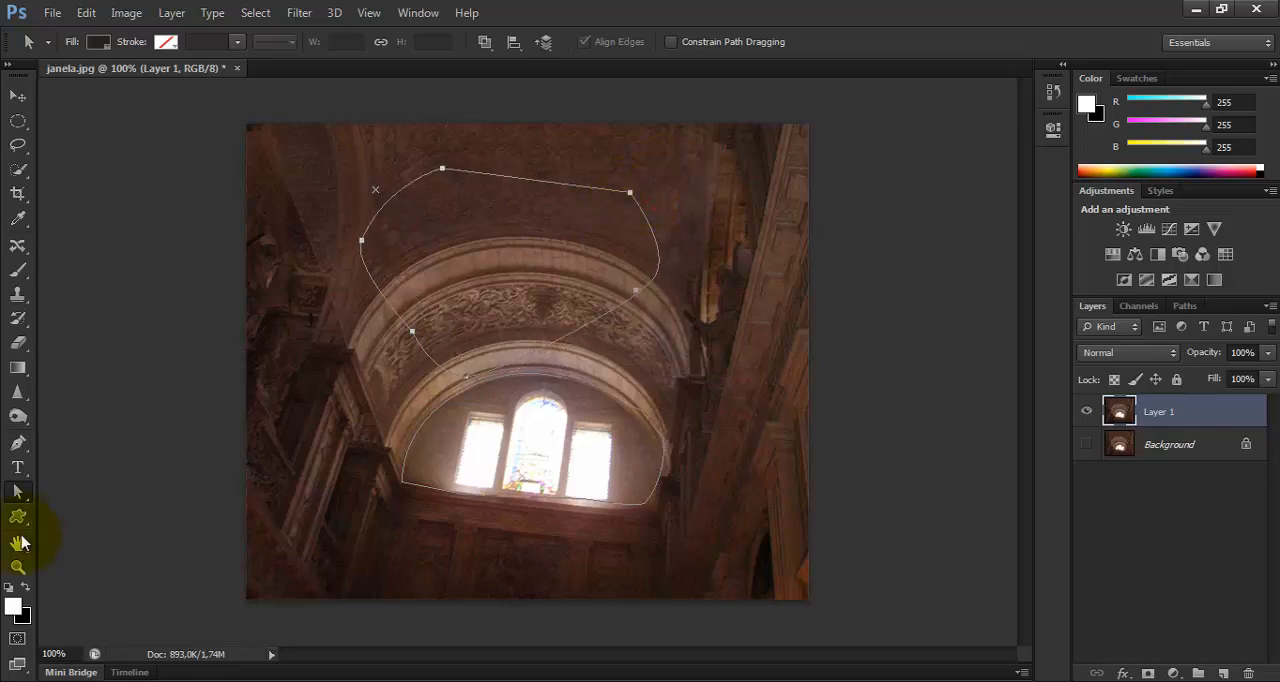
Reposition the upper path's left and top anchors individually and reshape the left curve with both of its direction handles.
{"action": "left_click_drag", "start_coordinate": [18, 492], "coordinate": [86, 512]}
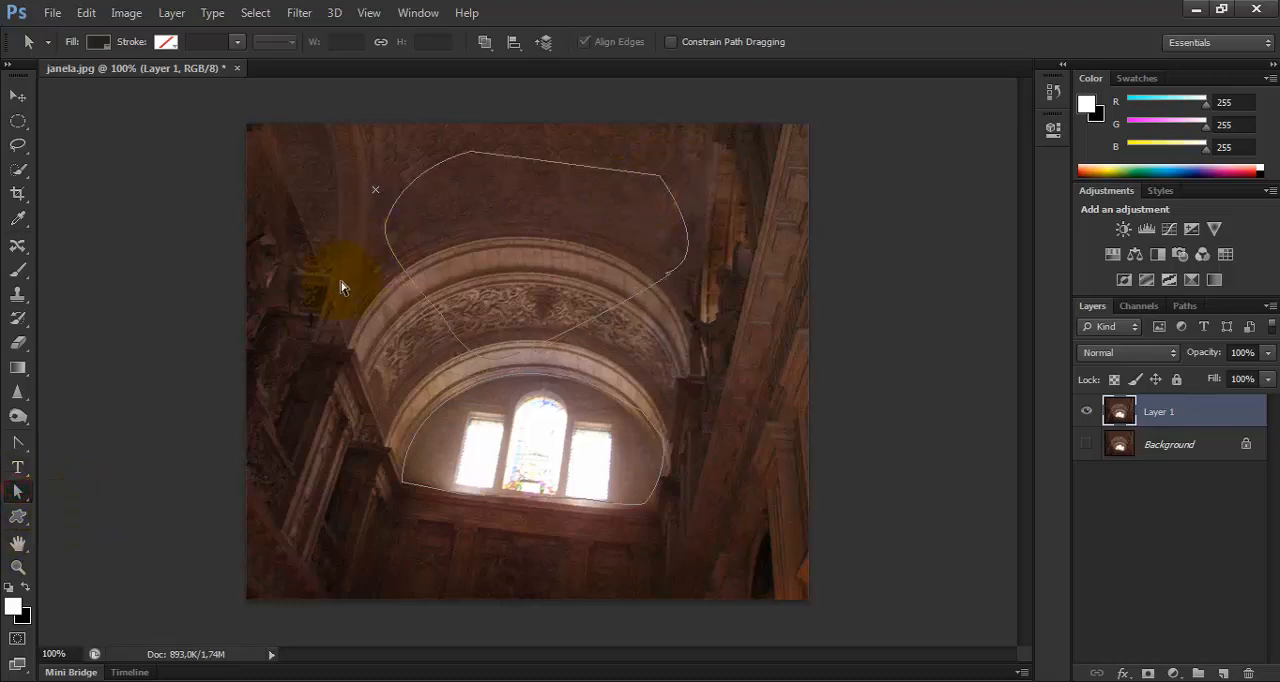
{"action": "left_click", "coordinate": [386, 222]}
{"action": "left_click_drag", "start_coordinate": [389, 229], "coordinate": [372, 255]}
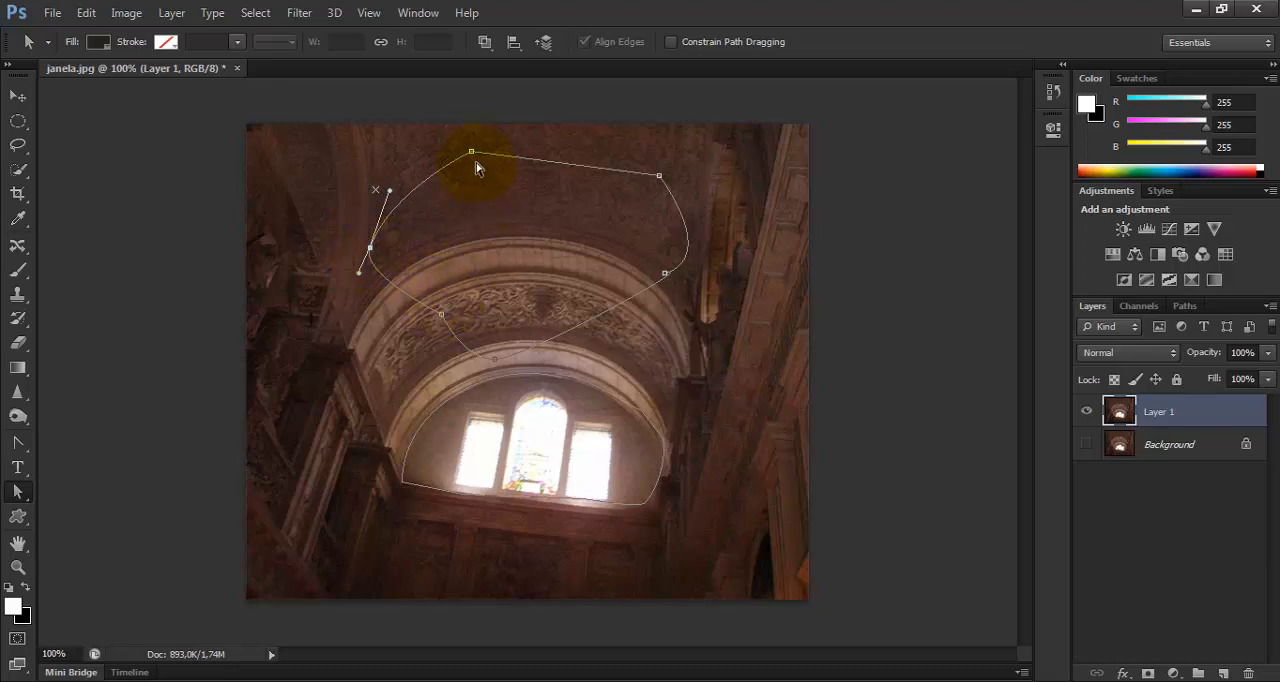
{"action": "left_click_drag", "start_coordinate": [471, 151], "coordinate": [475, 160]}
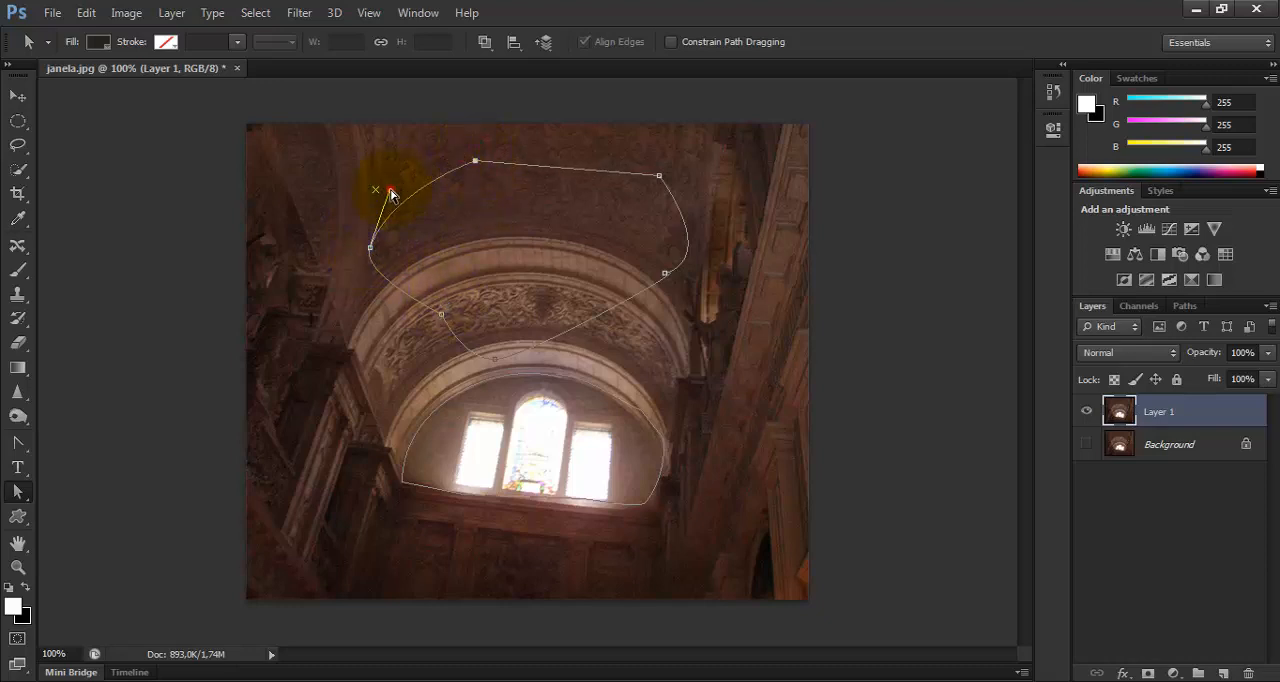
{"action": "left_click_drag", "start_coordinate": [391, 194], "coordinate": [372, 167]}
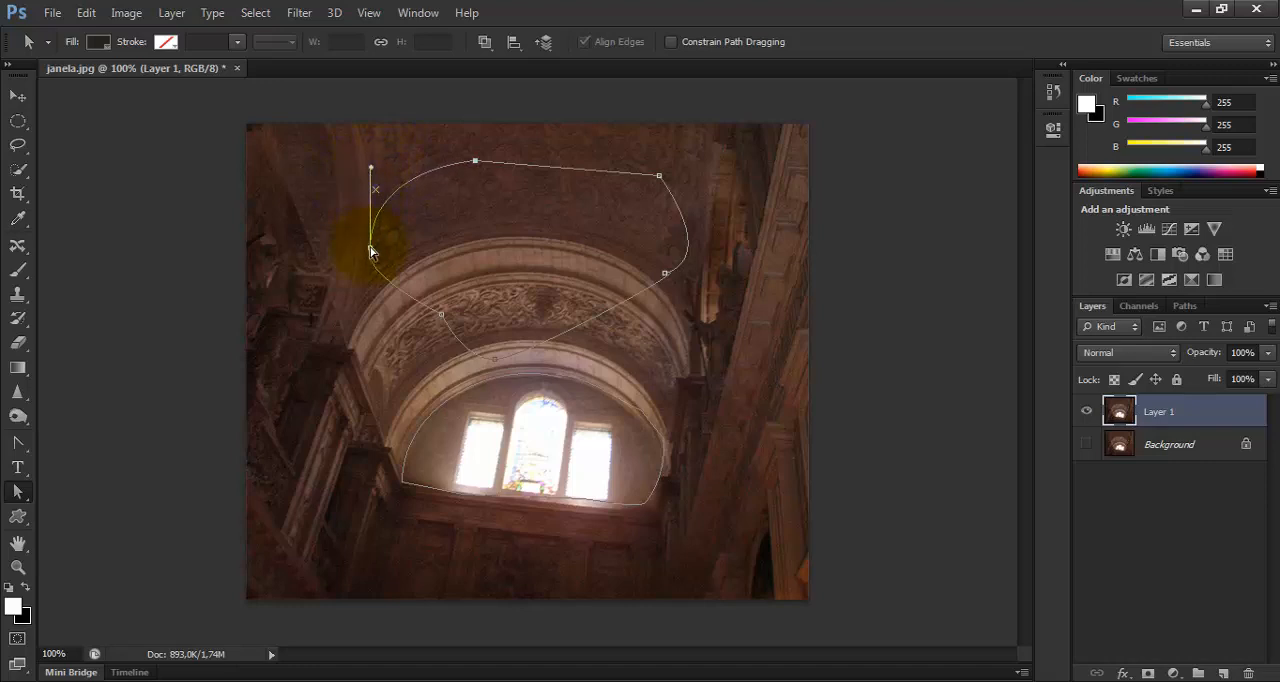
{"action": "left_click_drag", "start_coordinate": [359, 273], "coordinate": [380, 318]}
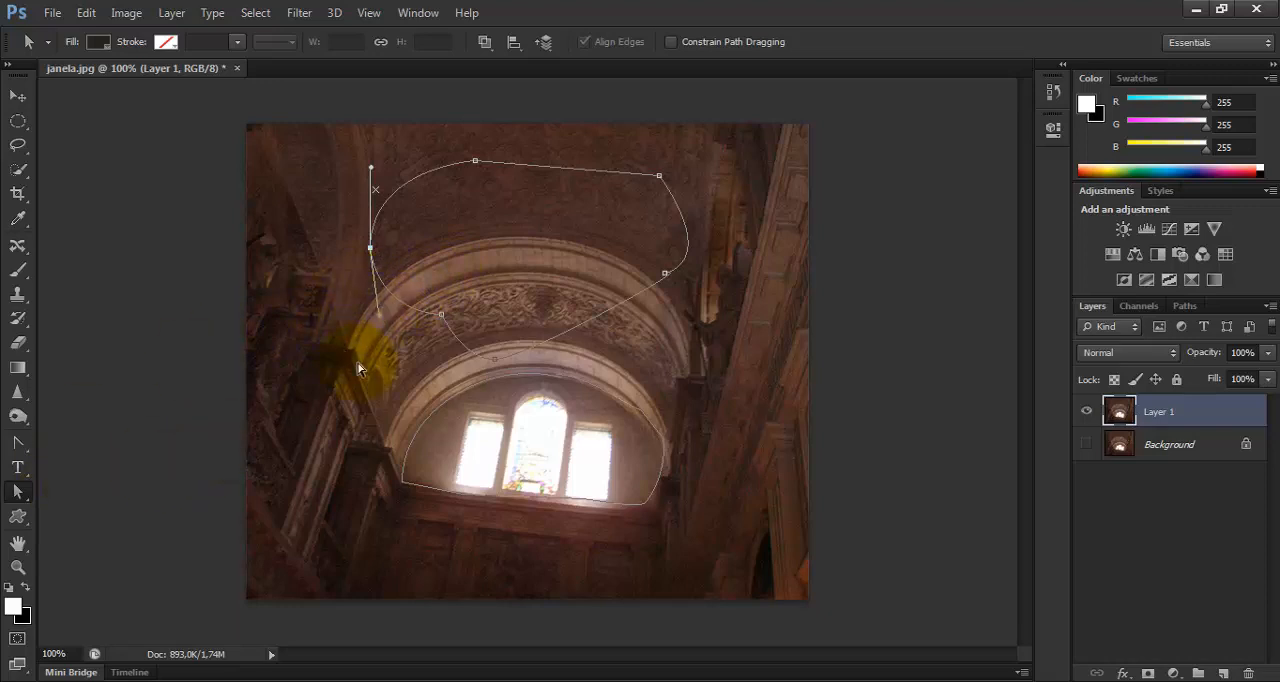
Delete the upper path's left anchor and the rest of the path with the Direct Selection Tool, and undo these deletions.
{"action": "key", "text": "Delete"}
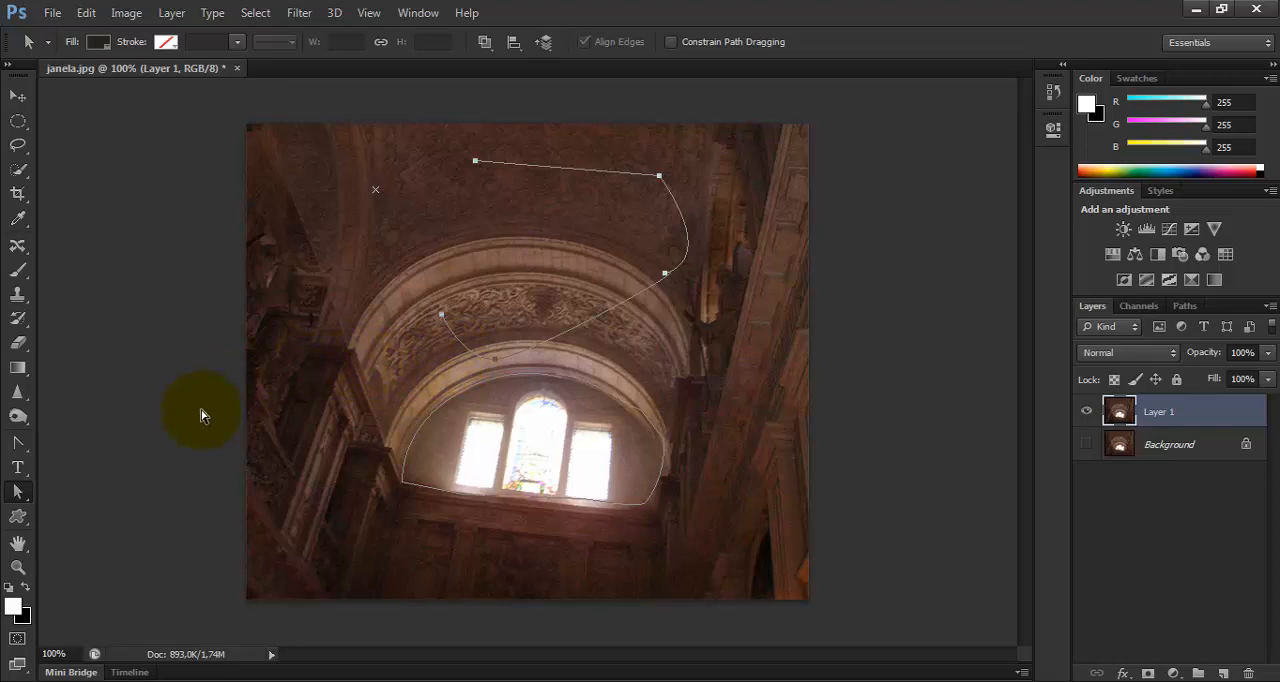
{"action": "key", "text": "ctrl+z"}
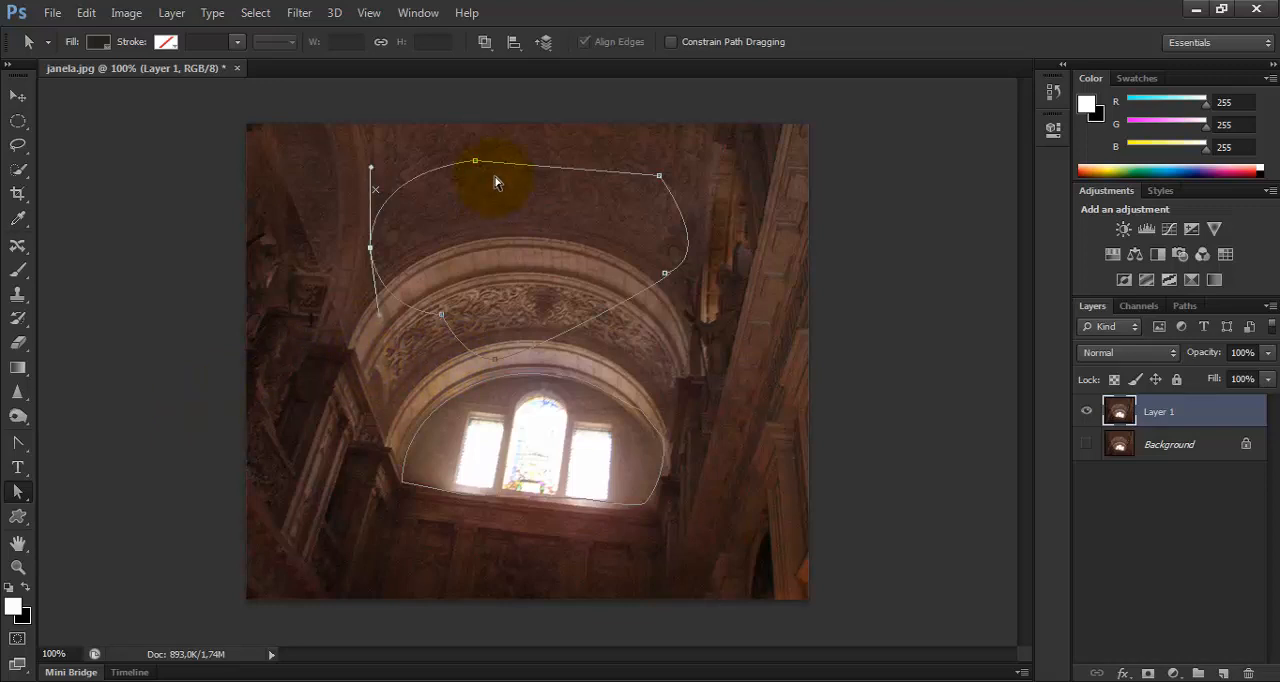
{"action": "left_click", "coordinate": [16, 497]}
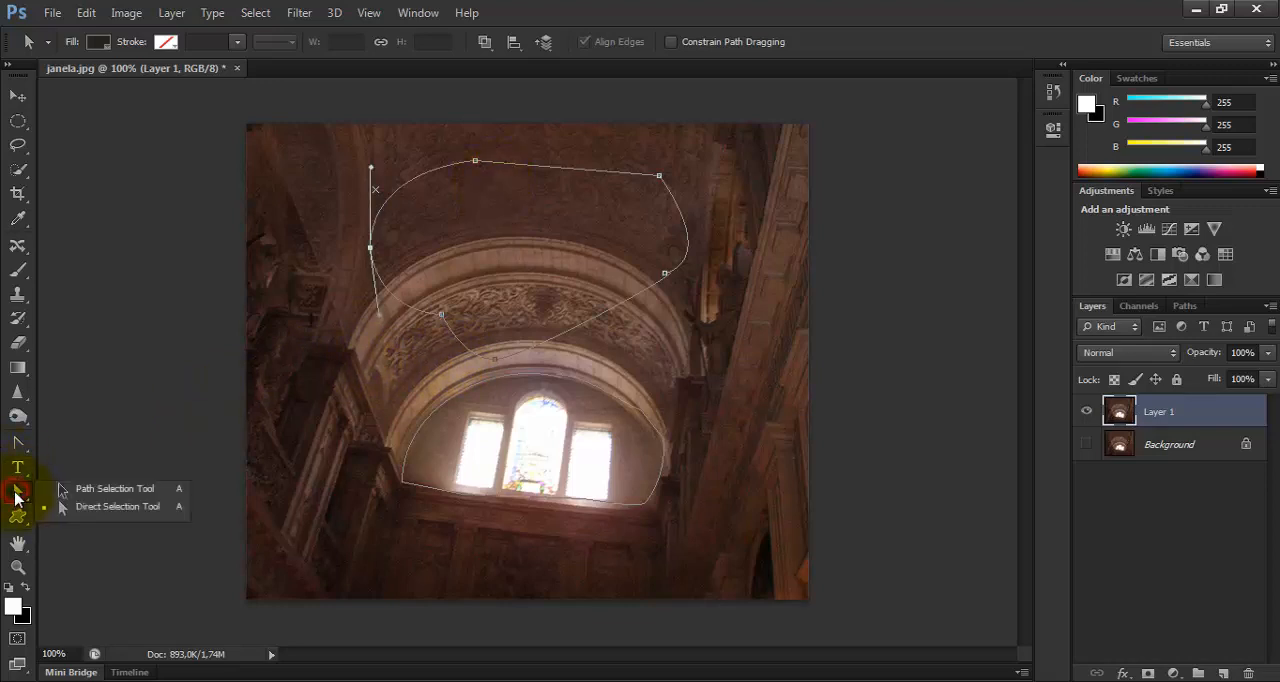
{"action": "left_click", "coordinate": [90, 503]}
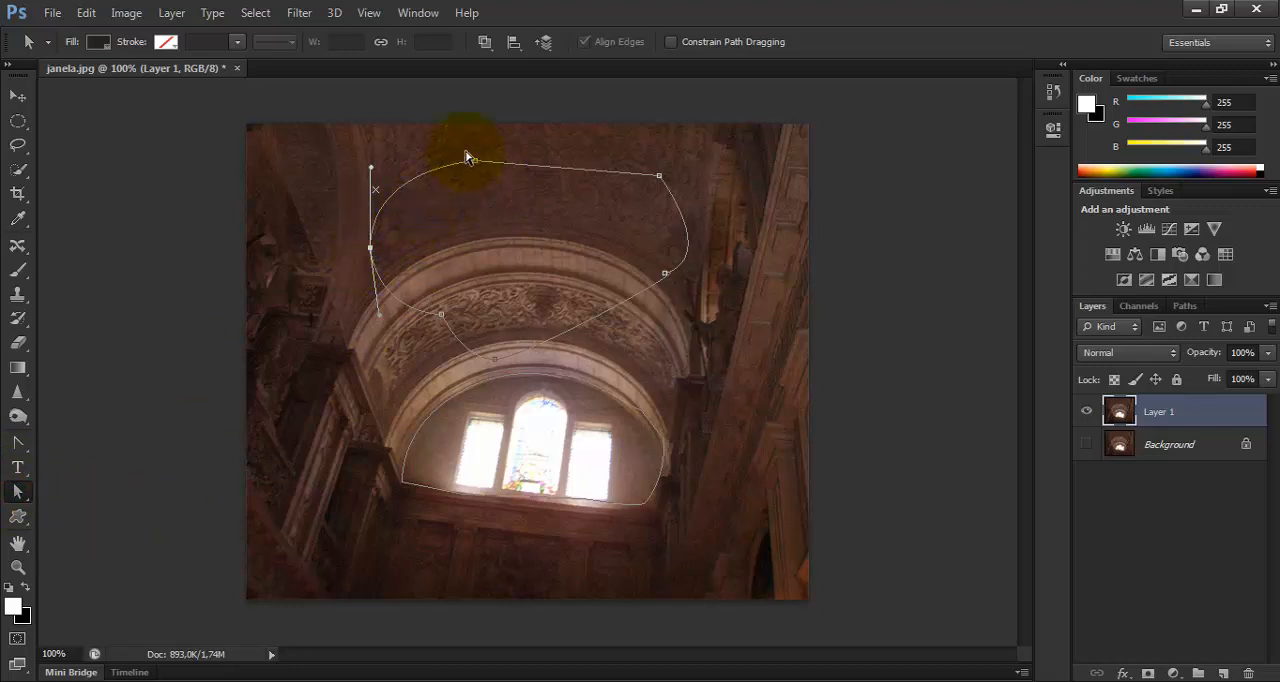
{"action": "key", "text": "Delete"}
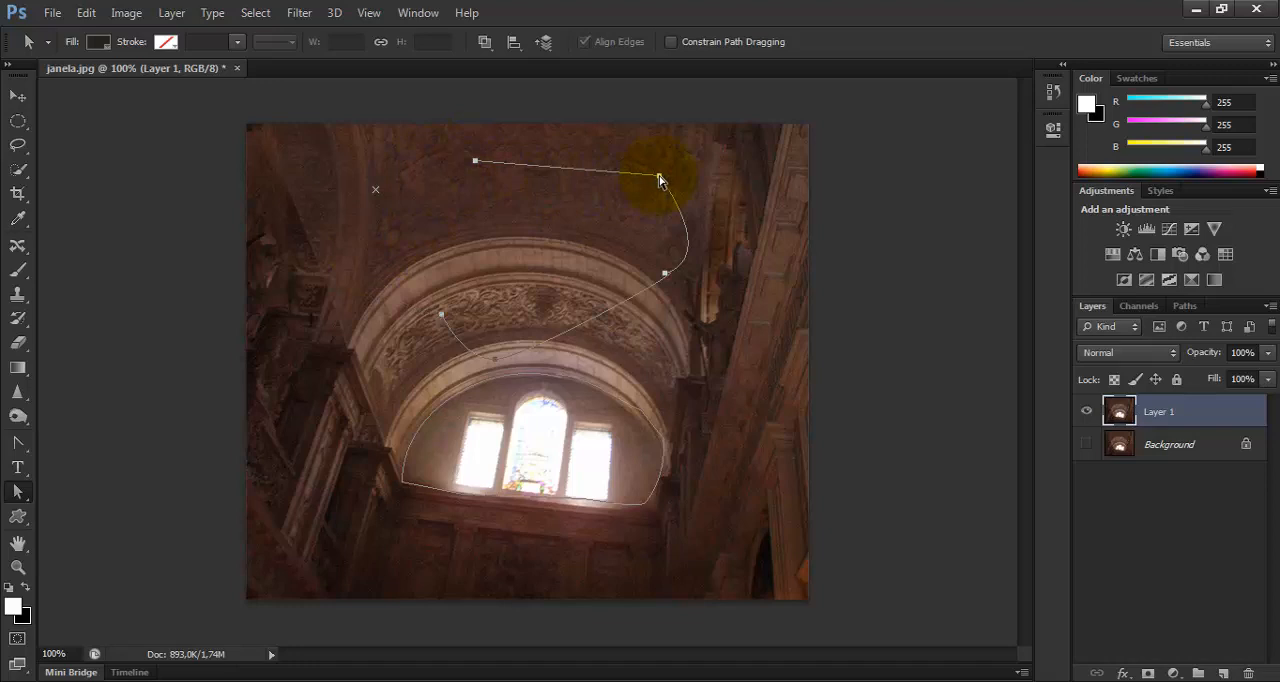
{"action": "key", "text": "Delete"}
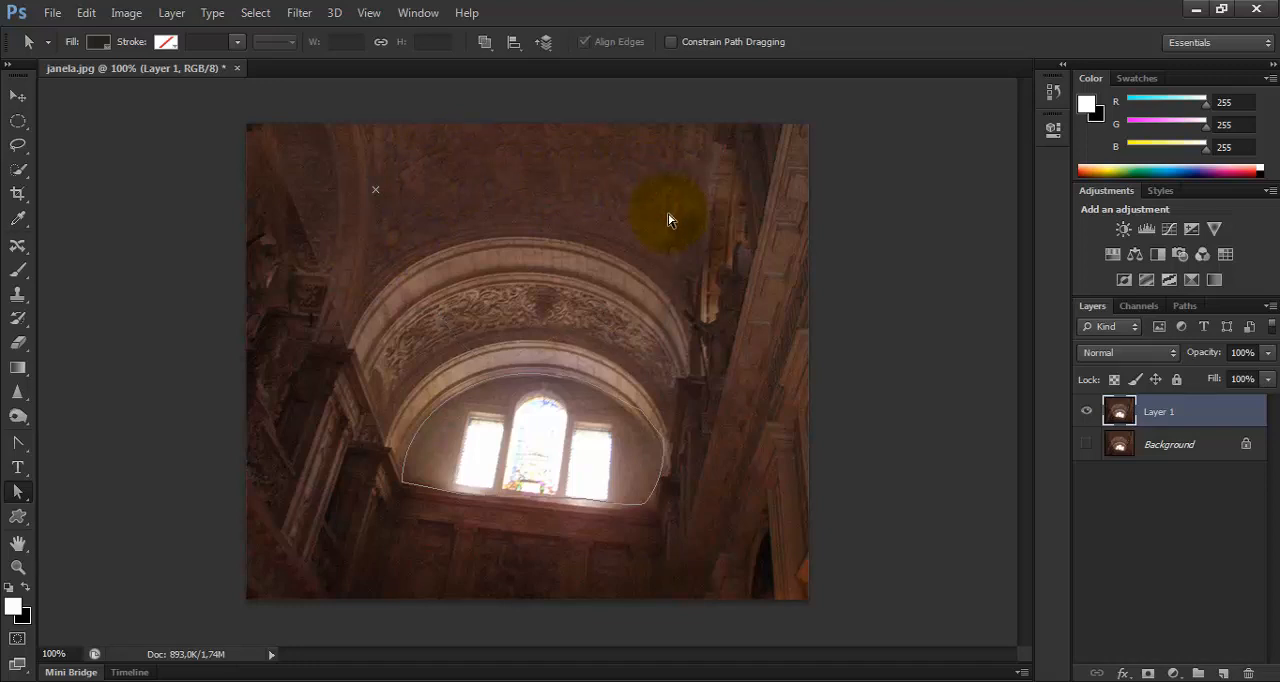
{"action": "key", "text": "ctrl+z"}
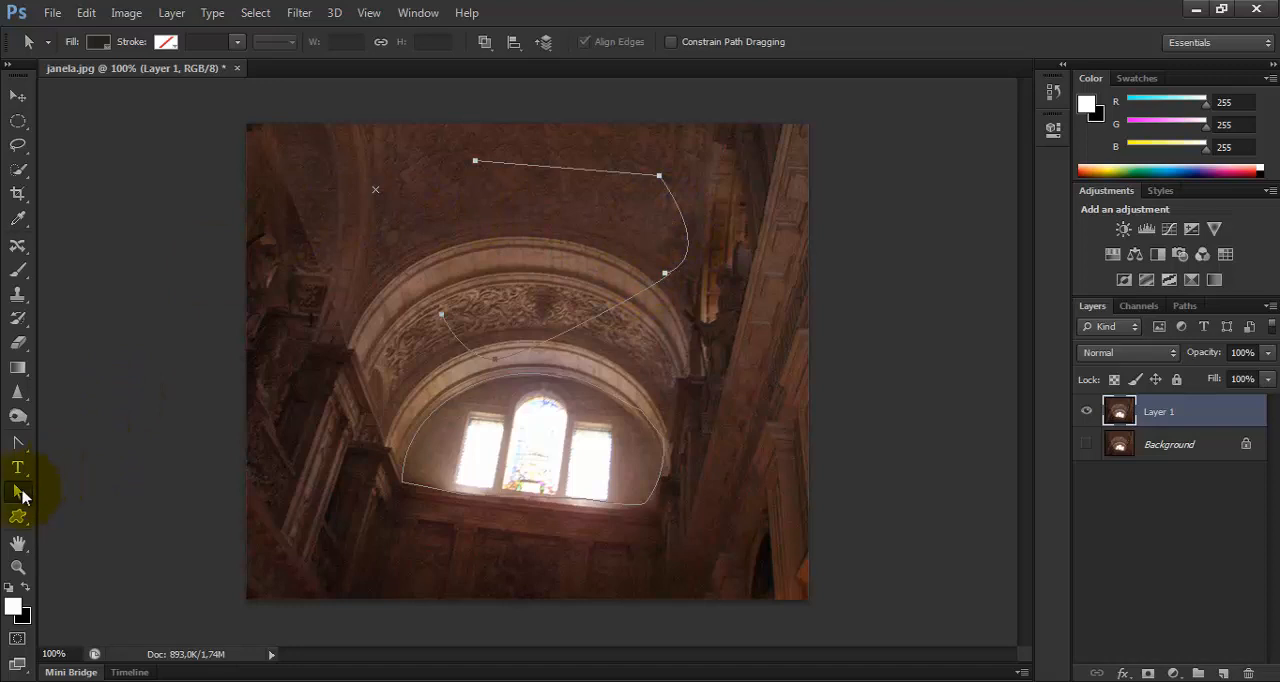
{"action": "key", "text": "ctrl+z"}
{"action": "key", "text": "ctrl+alt+z"}
{"action": "key", "text": "ctrl+alt+z"}
Delete the whole upper path and the semicircular window path with the Path Selection Tool.
{"action": "left_click", "coordinate": [22, 491]}
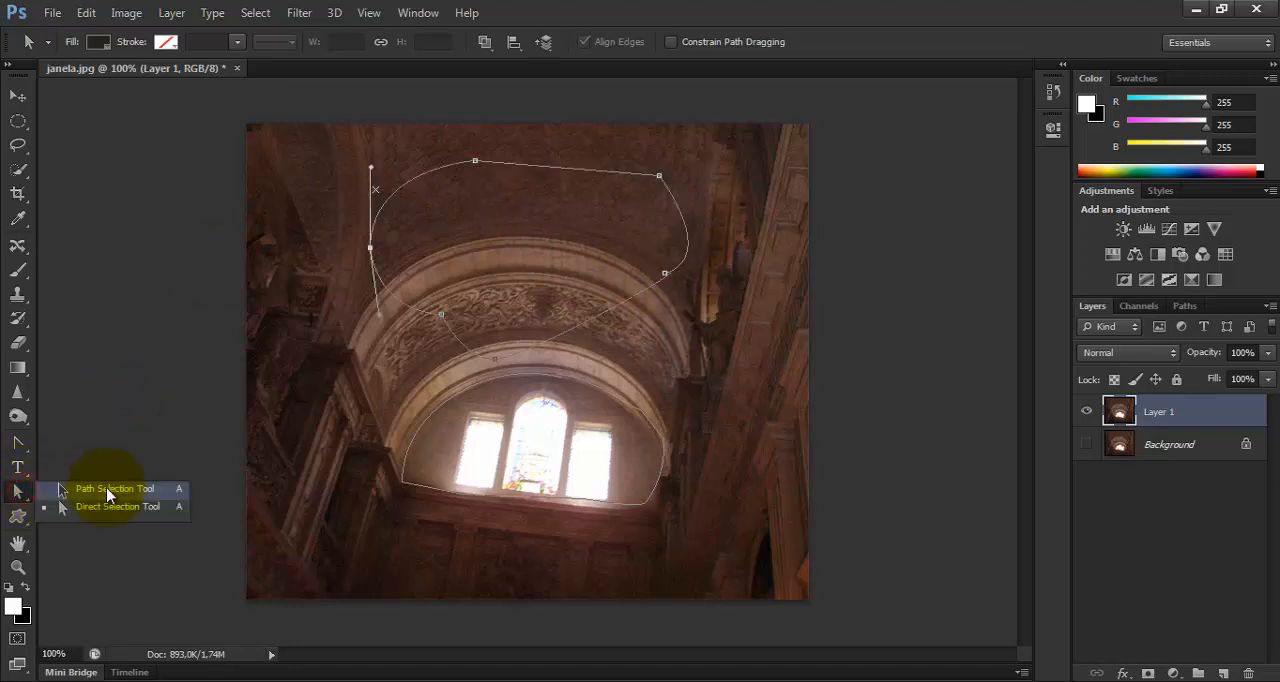
{"action": "left_click", "coordinate": [108, 490]}
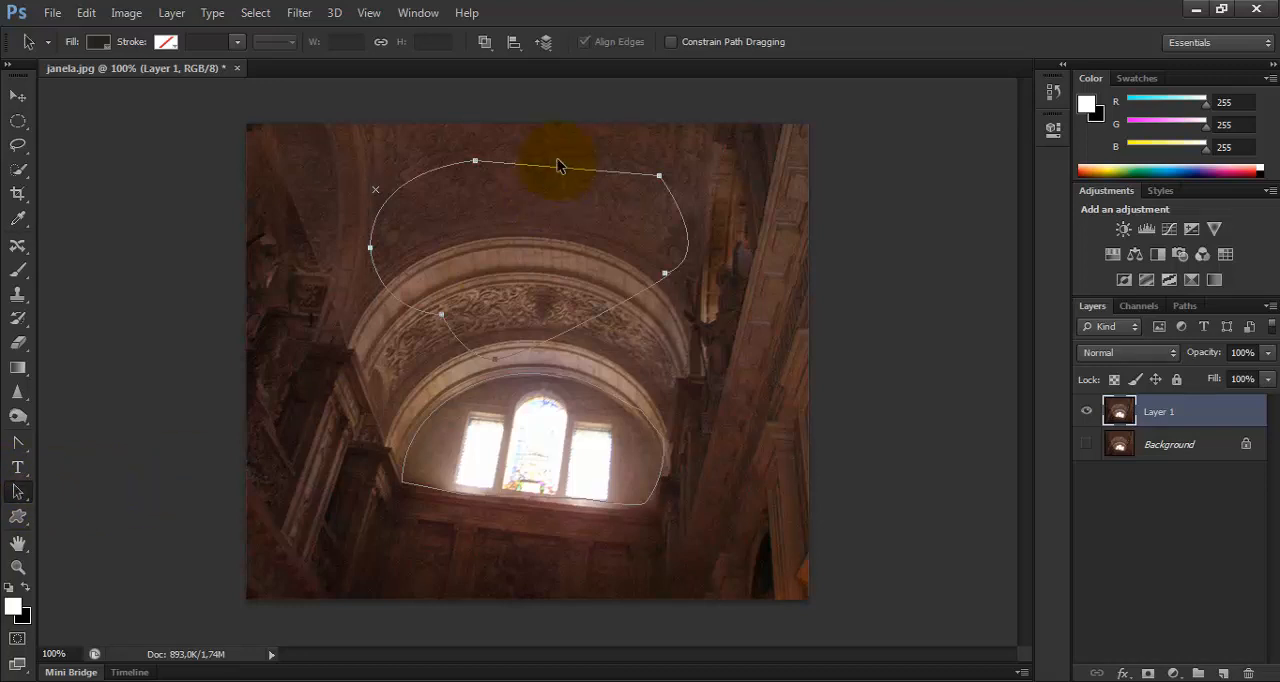
{"action": "key", "text": "Delete"}
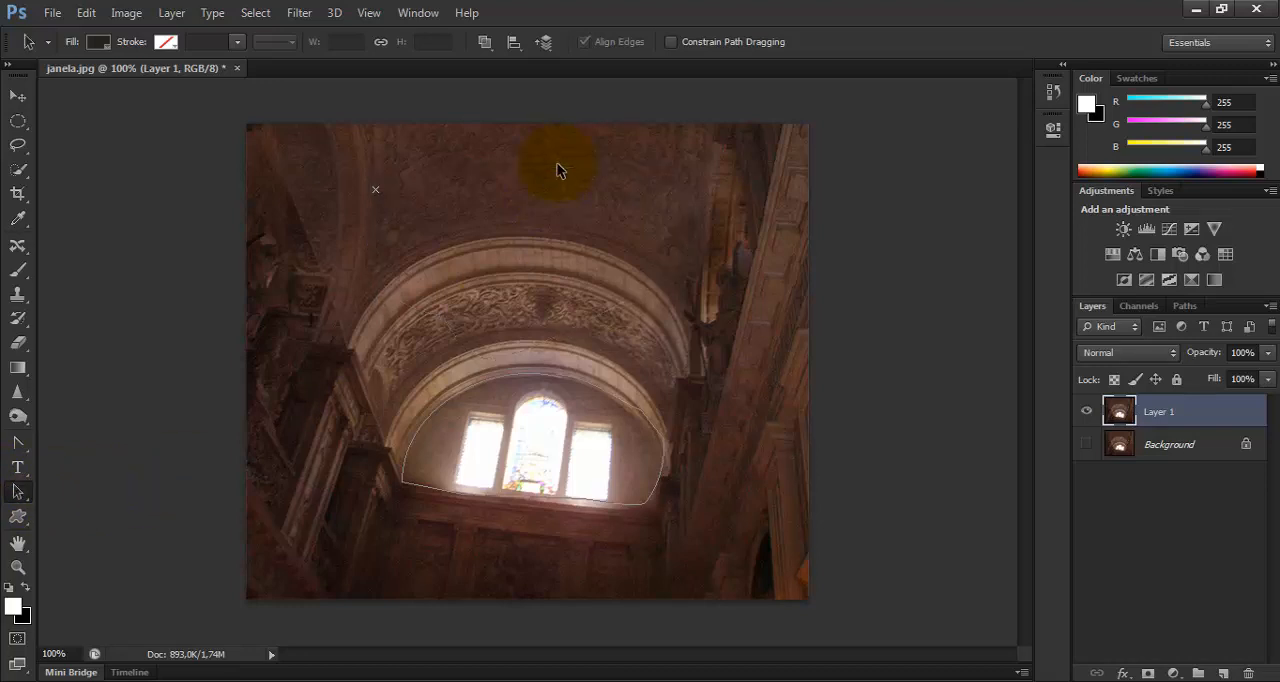
{"action": "left_click", "coordinate": [517, 380]}
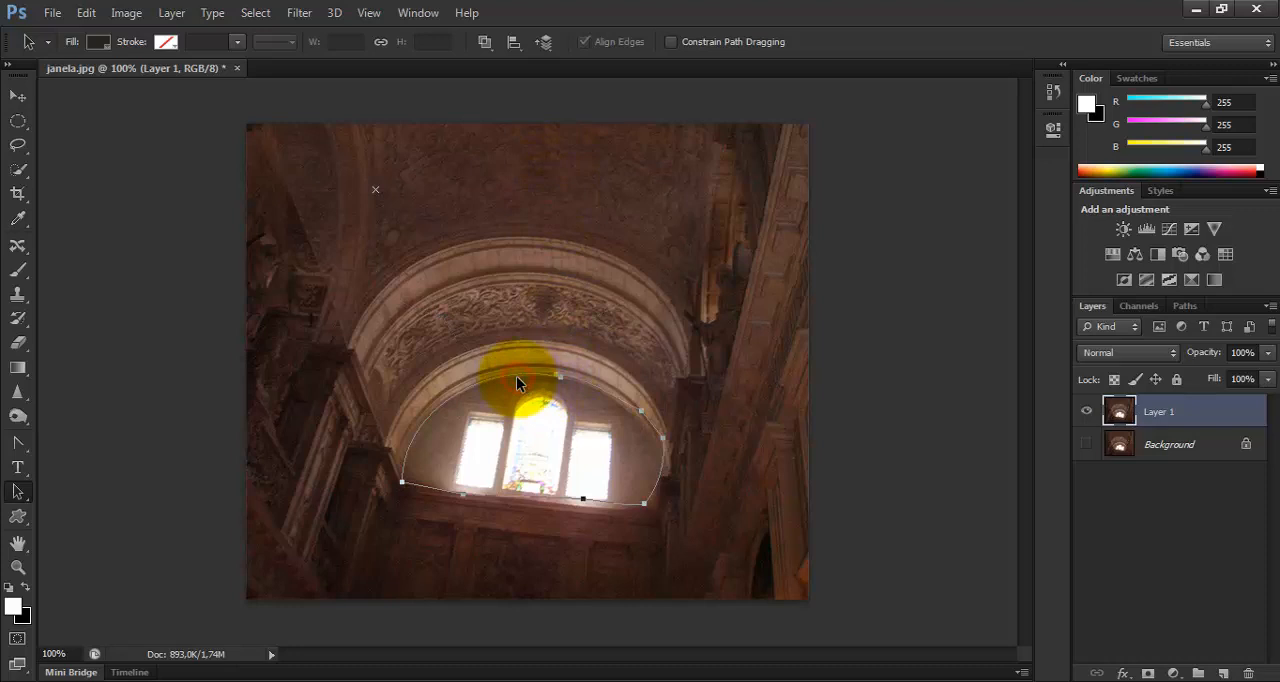
{"action": "key", "text": "Delete"}
Draw a closed Pen tool path over the carved arch, with curved lower anchors and a pointed corner on the ceiling.
{"action": "key", "text": "p"}
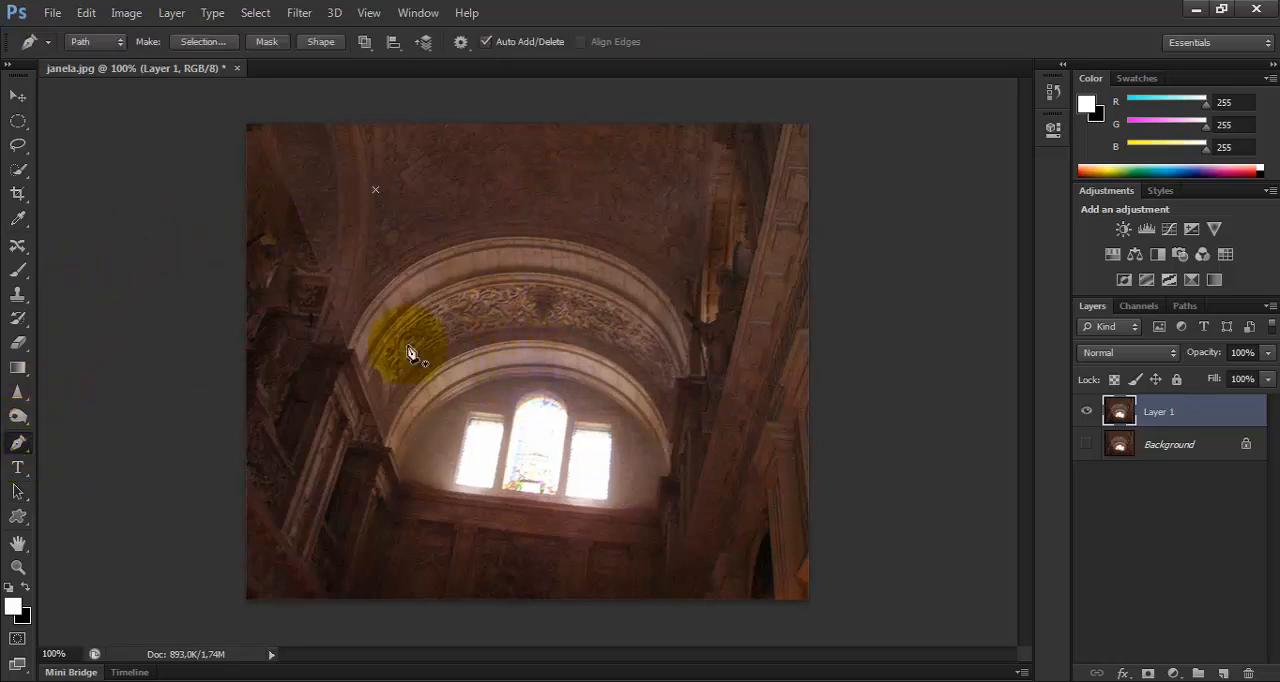
{"action": "left_click", "coordinate": [505, 192]}
{"action": "left_click_drag", "start_coordinate": [420, 281], "coordinate": [480, 304]}
{"action": "left_click_drag", "start_coordinate": [557, 320], "coordinate": [601, 324]}
{"action": "left_click", "coordinate": [643, 245]}
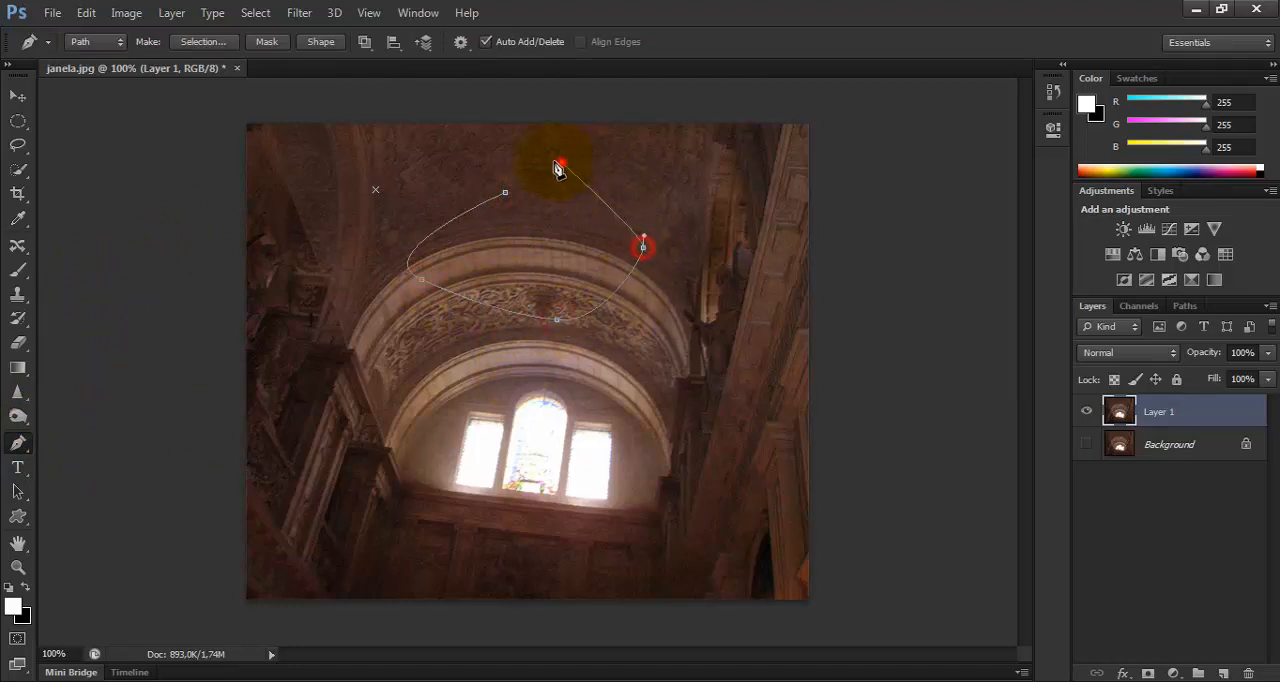
{"action": "left_click", "coordinate": [561, 165]}
{"action": "left_click", "coordinate": [505, 192]}
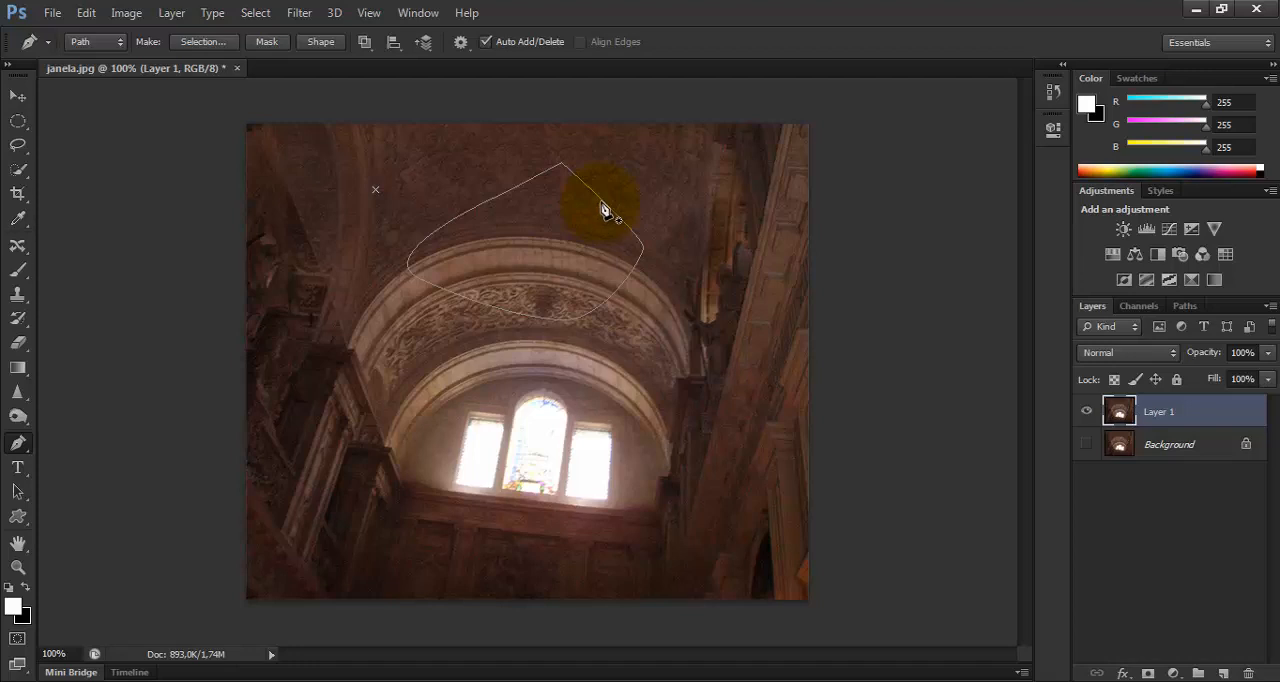
Try placing further Pen tool points from the closed path's upper-right edge across its top corner, undoing misplaced ones.
{"action": "left_click", "coordinate": [18, 446]}
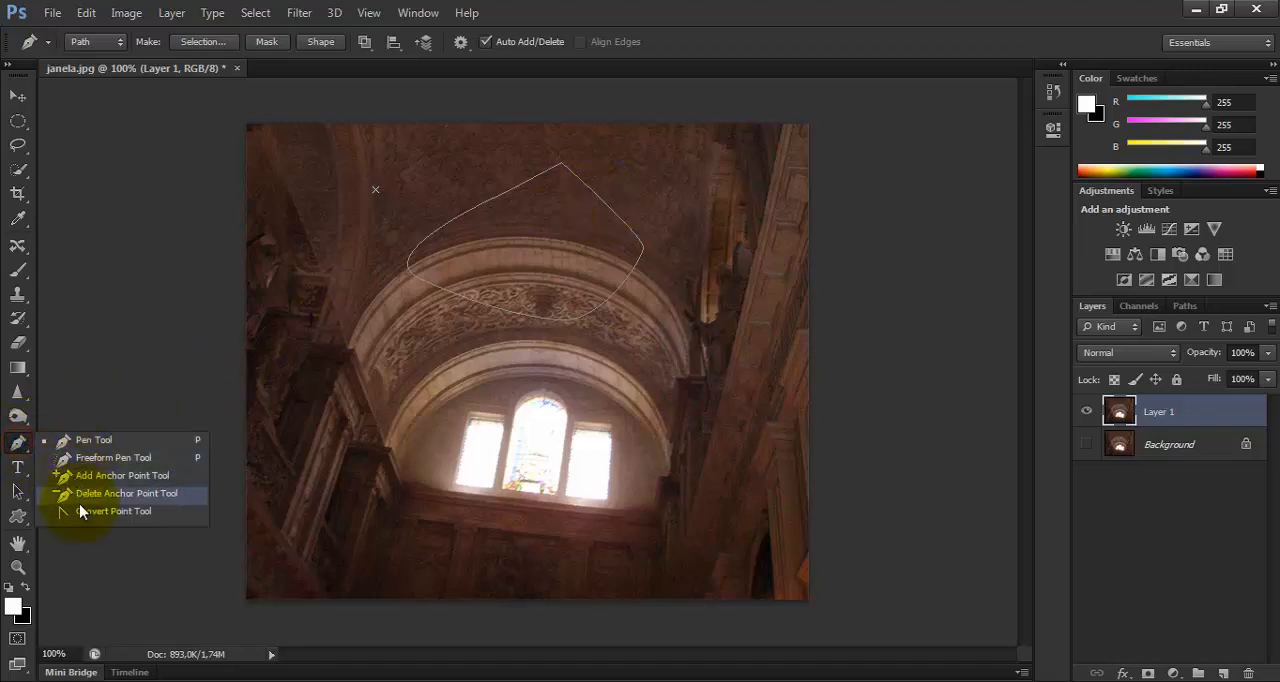
{"action": "left_click", "coordinate": [92, 440]}
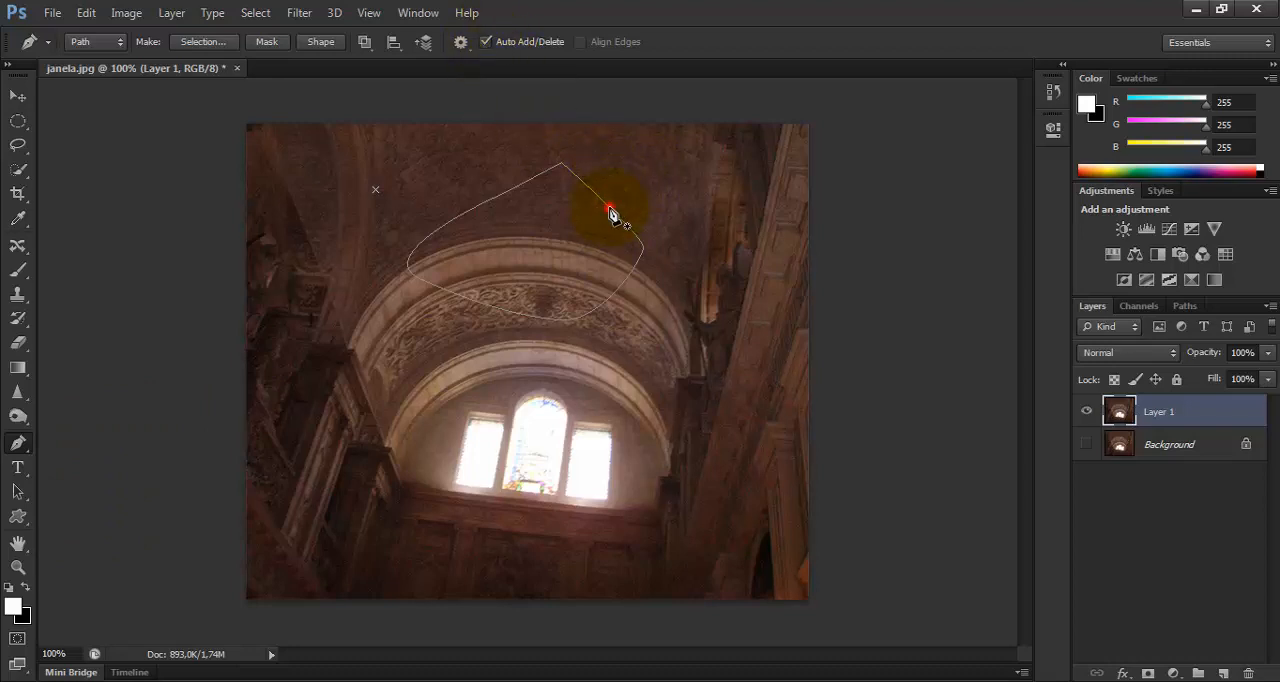
{"action": "left_click_drag", "start_coordinate": [609, 207], "coordinate": [615, 218]}
{"action": "left_click", "coordinate": [623, 283]}
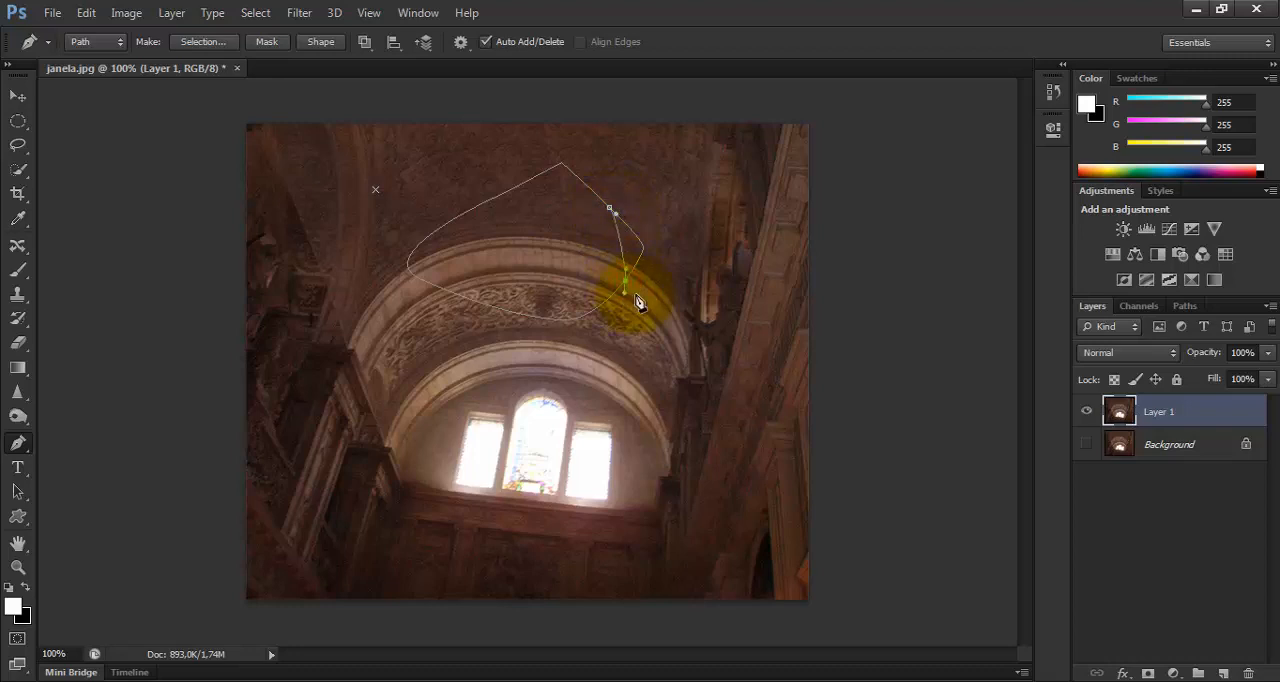
{"action": "key", "text": "ctrl+z"}
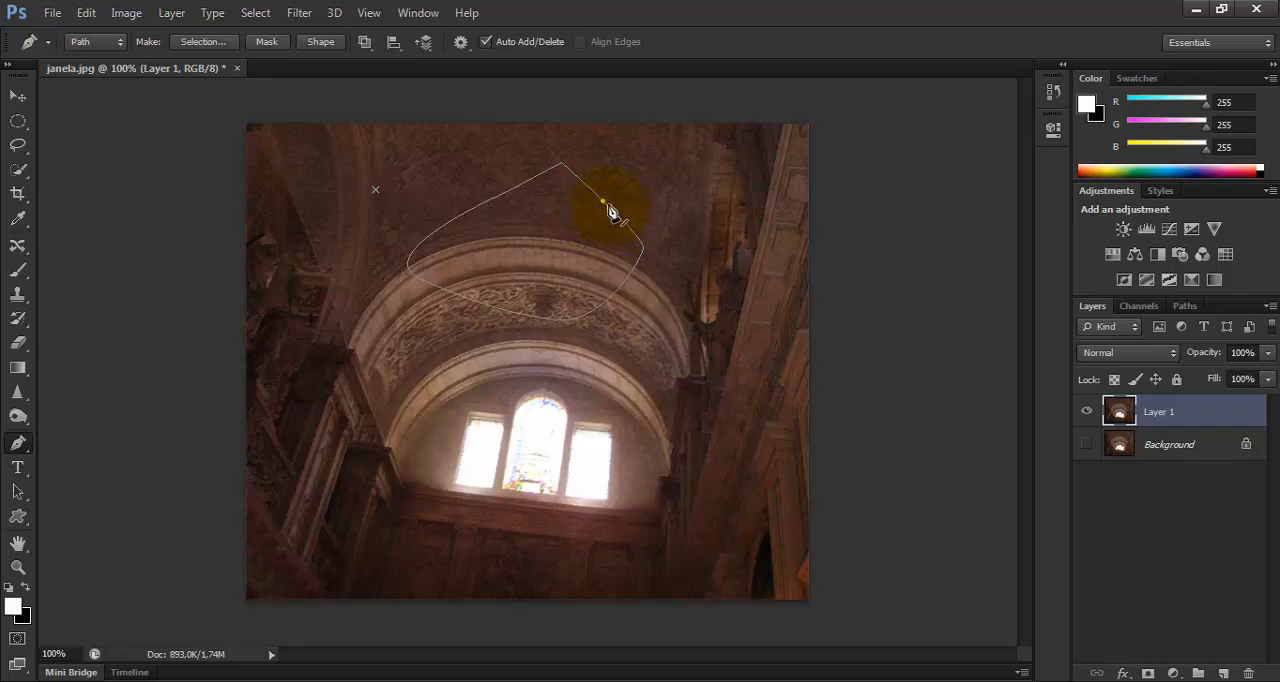
{"action": "left_click", "coordinate": [564, 168]}
{"action": "left_click", "coordinate": [562, 167]}
{"action": "left_click", "coordinate": [617, 215]}
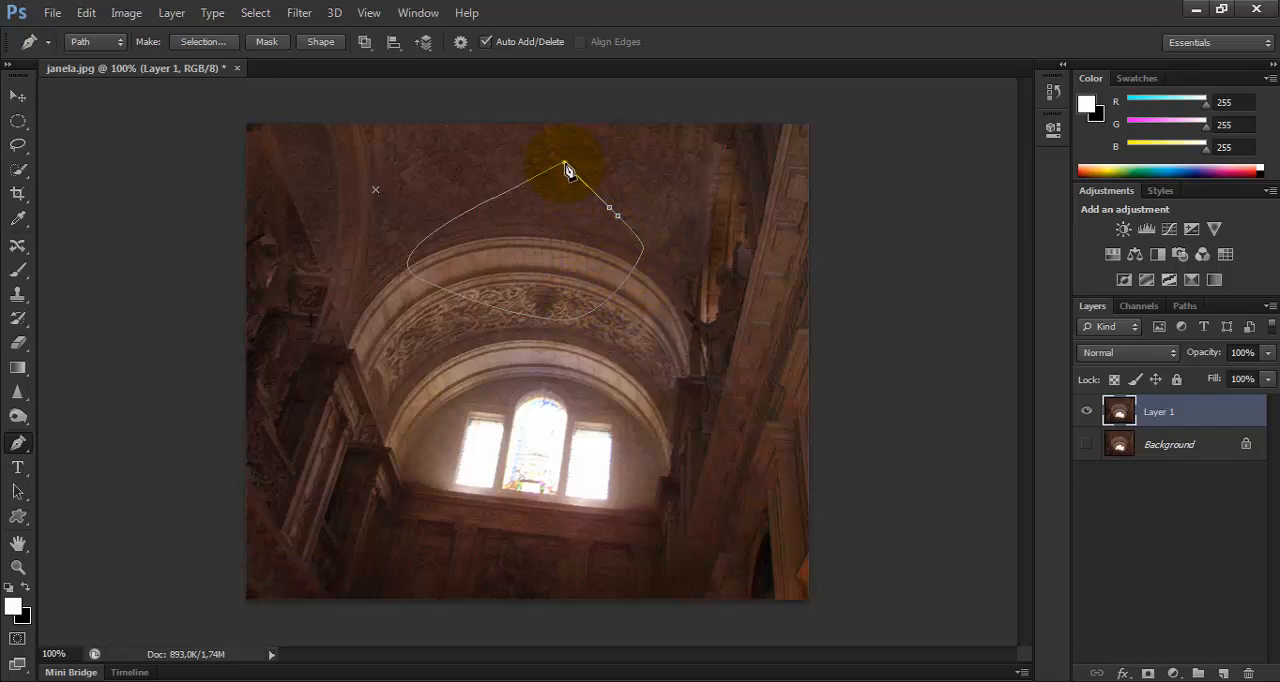
{"action": "left_click_drag", "start_coordinate": [567, 172], "coordinate": [510, 169]}
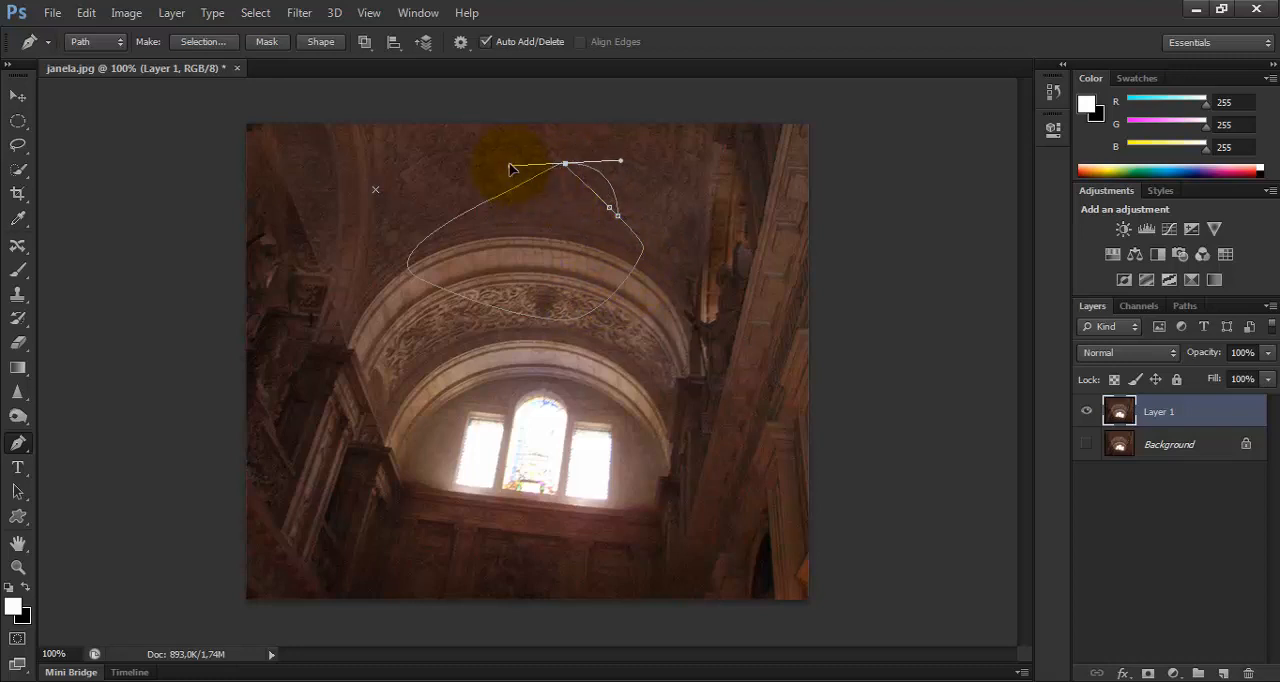
{"action": "left_click", "coordinate": [410, 261]}
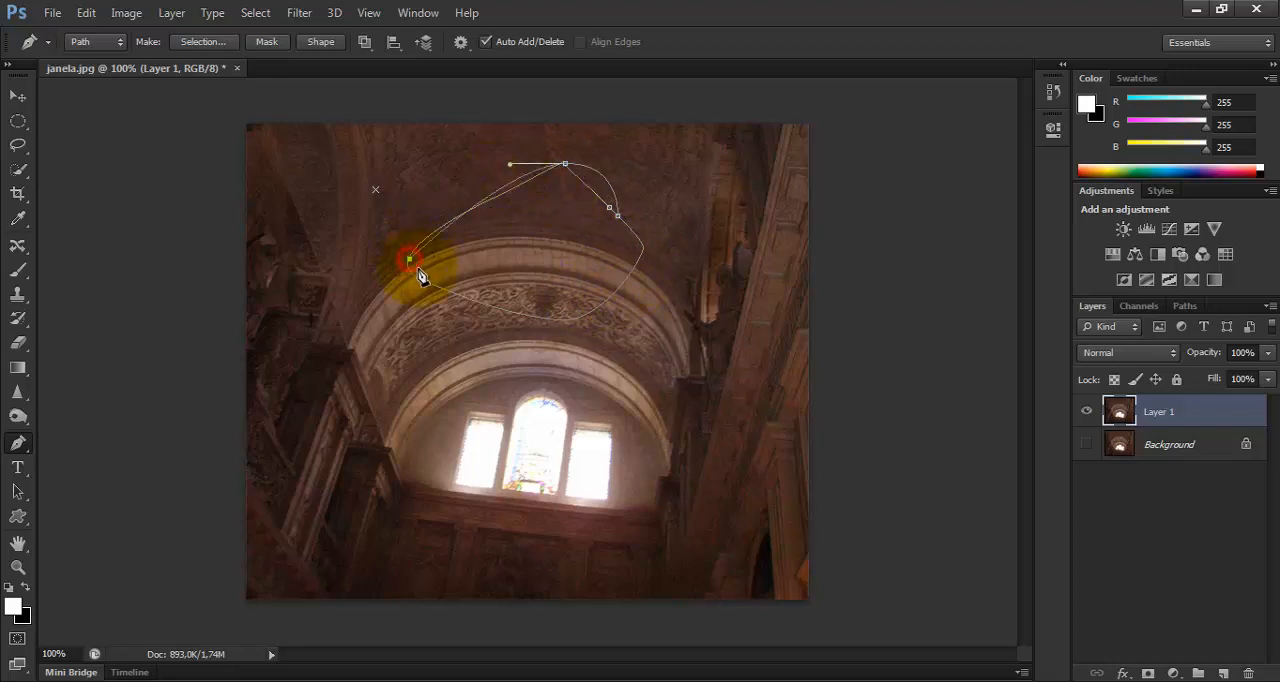
{"action": "key", "text": "ctrl+z"}
Start a Pen tool path with a long-handled anchor on the closed path's upper-right edge and try curving it to the top corner.
{"action": "left_click", "coordinate": [617, 218]}
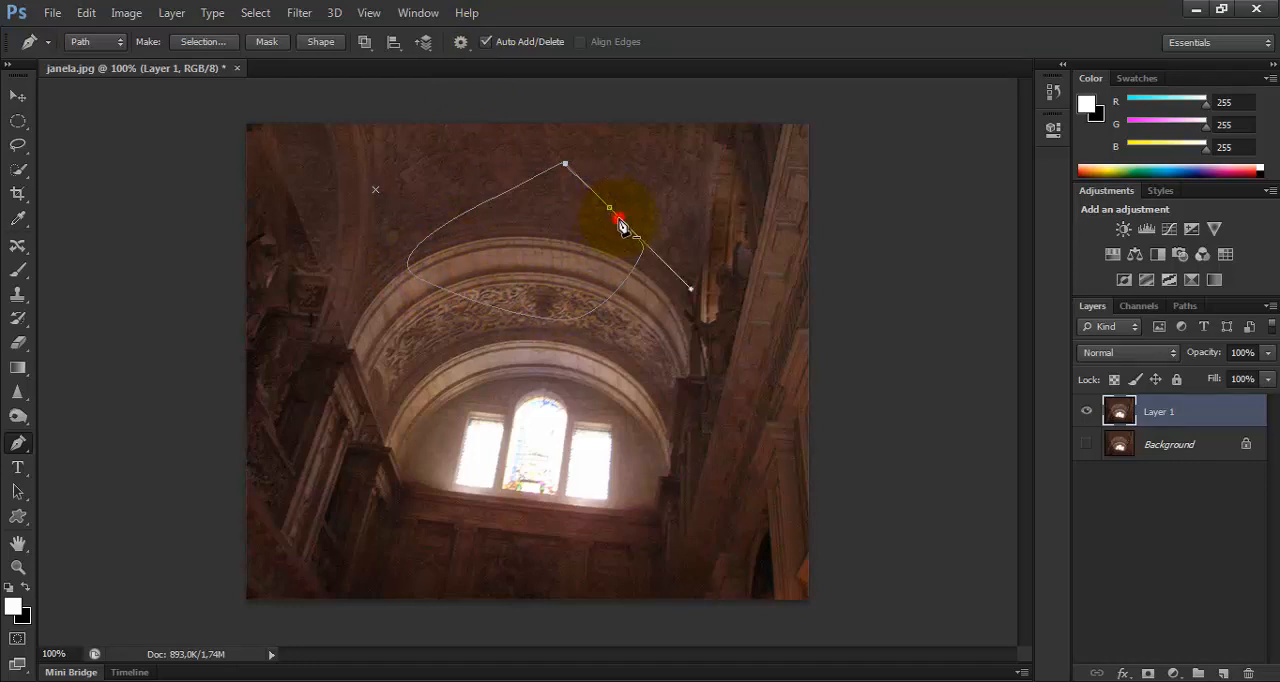
{"action": "left_click", "coordinate": [692, 291]}
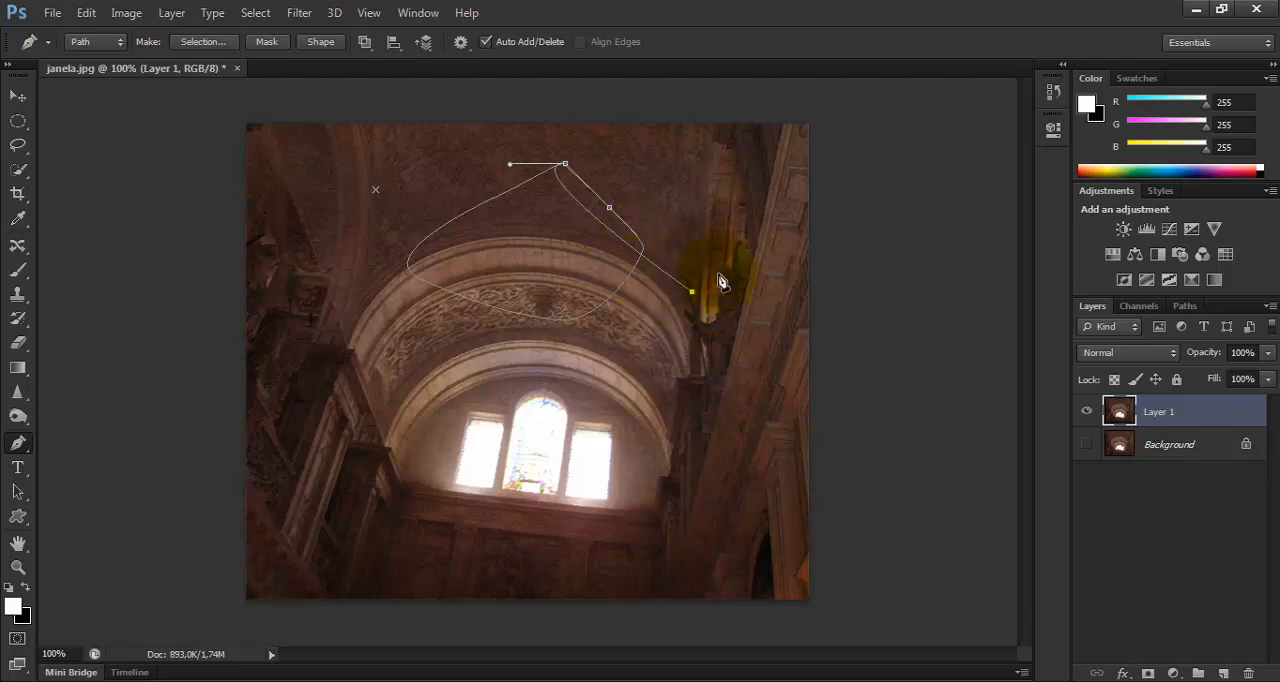
{"action": "key", "text": "ctrl+z"}
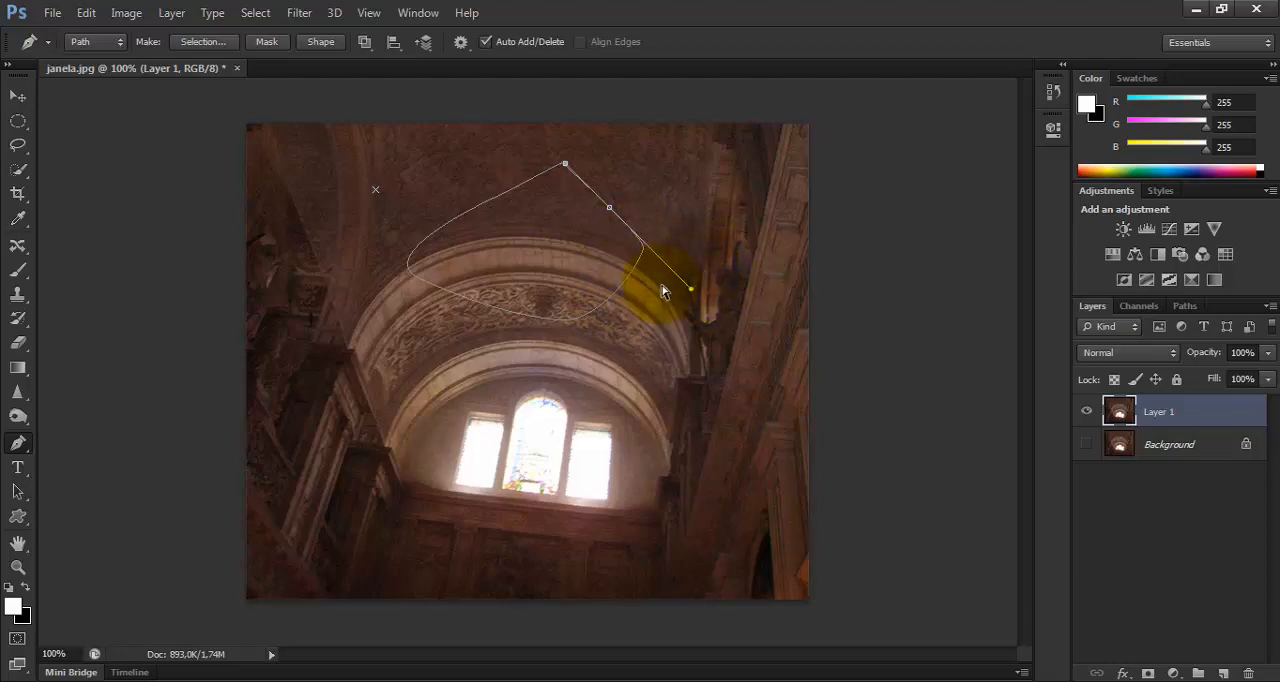
{"action": "scroll", "coordinate": [662, 291], "scroll_direction": "up", "scroll_amount": 2}
{"action": "left_click_drag", "start_coordinate": [686, 214], "coordinate": [572, 591]}
{"action": "left_click_drag", "start_coordinate": [531, 127], "coordinate": [610, 117]}
{"action": "key", "text": "ctrl+z"}
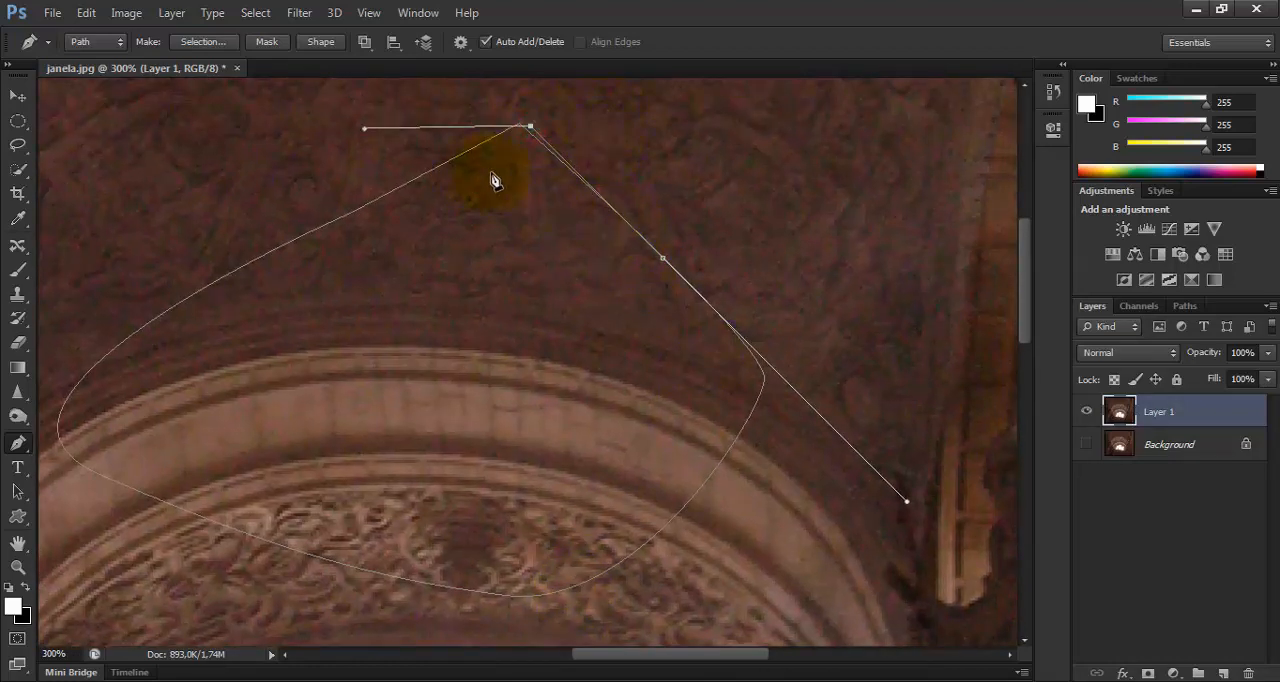
{"action": "key", "text": "ctrl+z"}
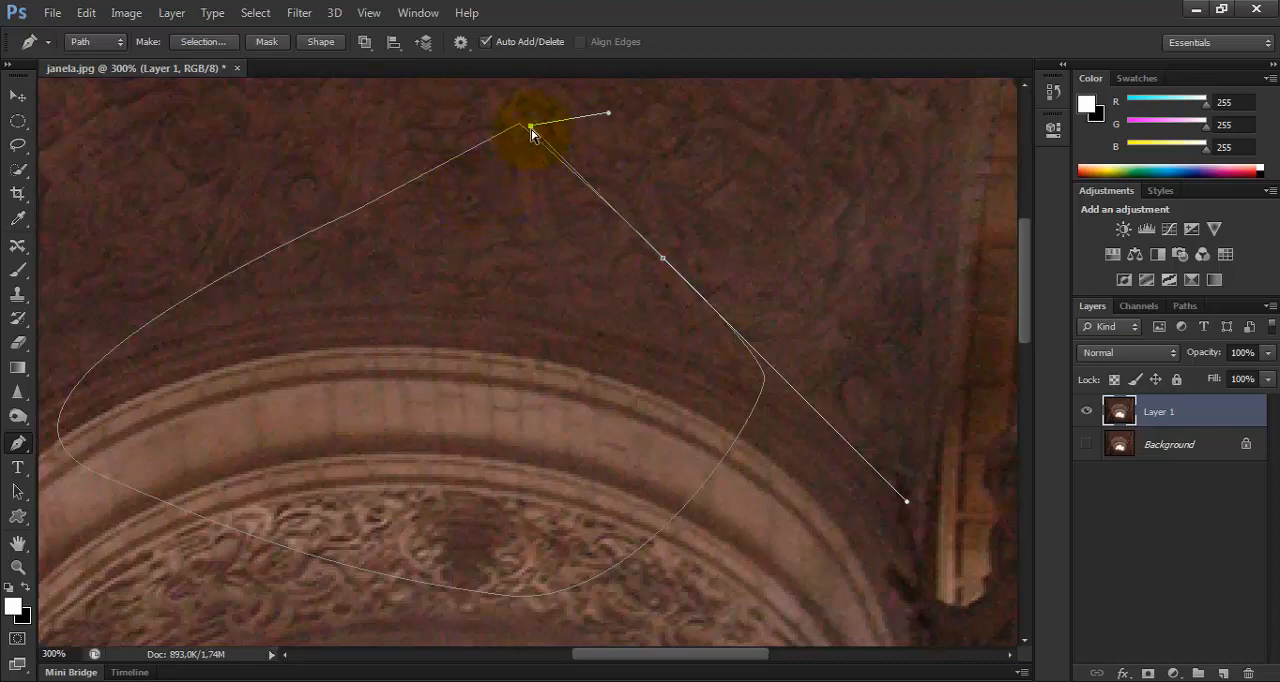
Curve the open path up to a smooth anchor on the ceiling right of the closed path, and undo the extra point.
{"action": "left_click_drag", "start_coordinate": [532, 133], "coordinate": [891, 100]}
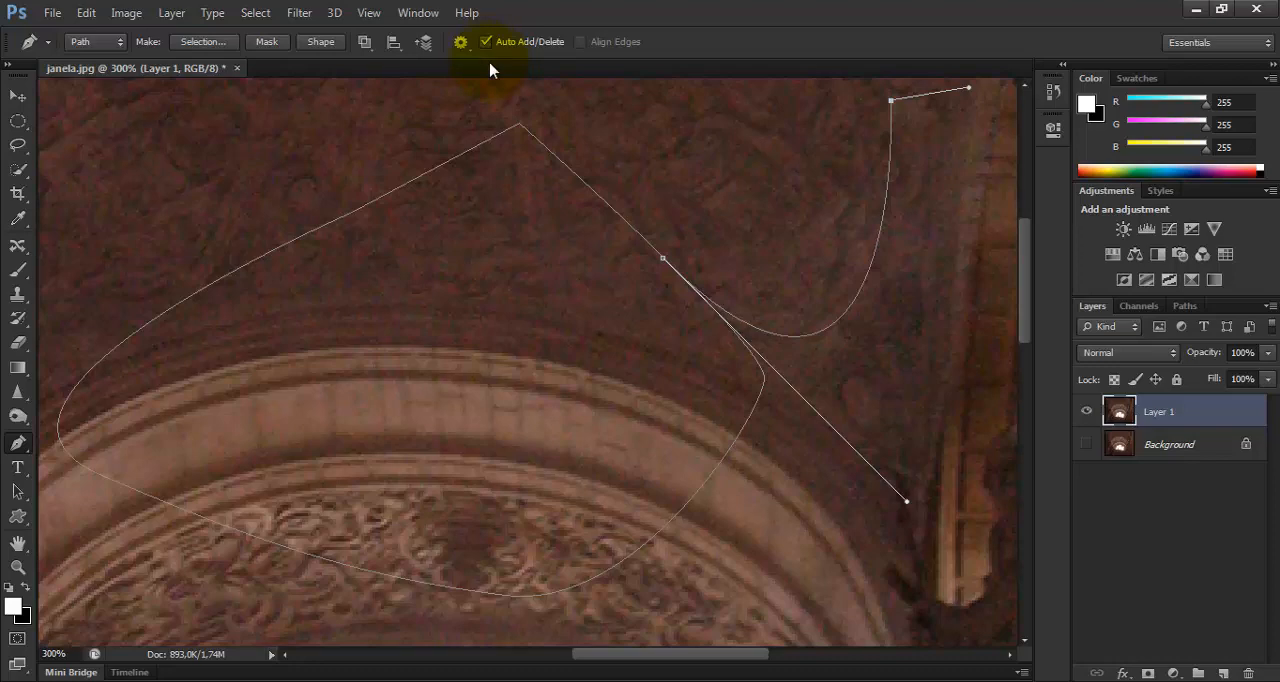
{"action": "left_click", "coordinate": [520, 127]}
{"action": "key", "text": "ctrl+z"}
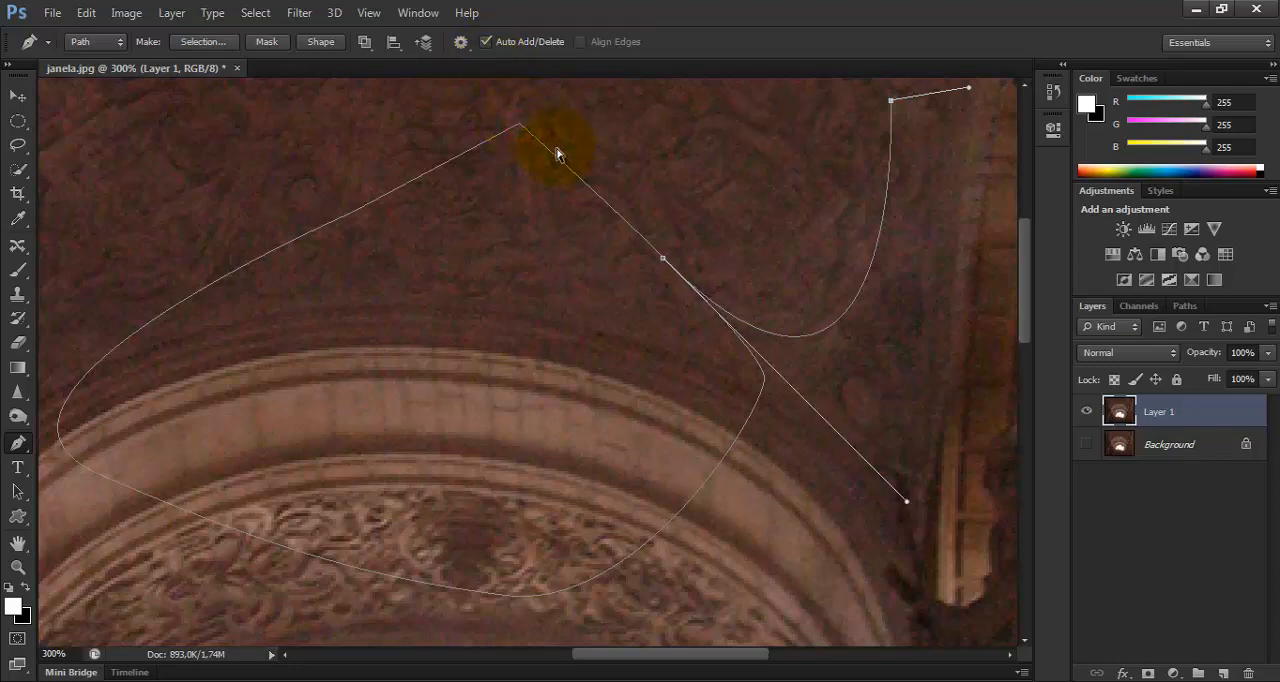
{"action": "key", "text": "ctrl+minus"}
{"action": "key", "text": "ctrl+minus"}
{"action": "key", "text": "ctrl+minus"}
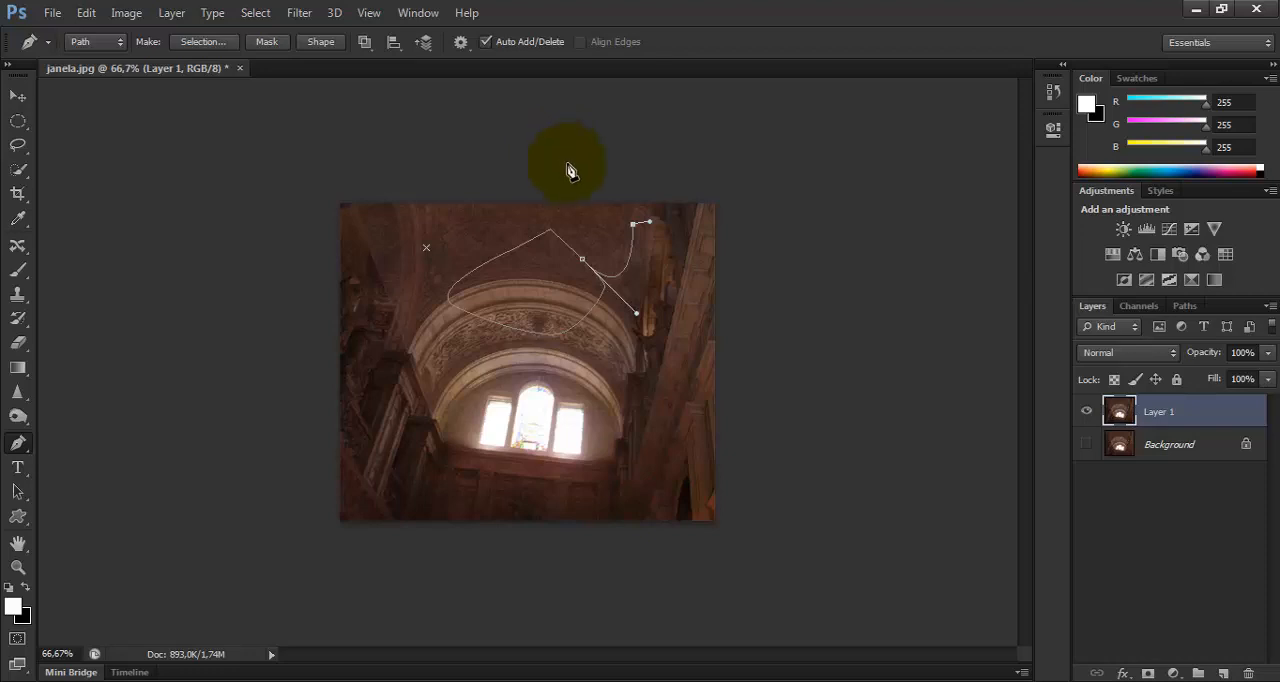
Delete the Pen tool paths from the image and activate the Direct Selection tool at 100% view.
{"action": "key", "text": "ctrl+z"}
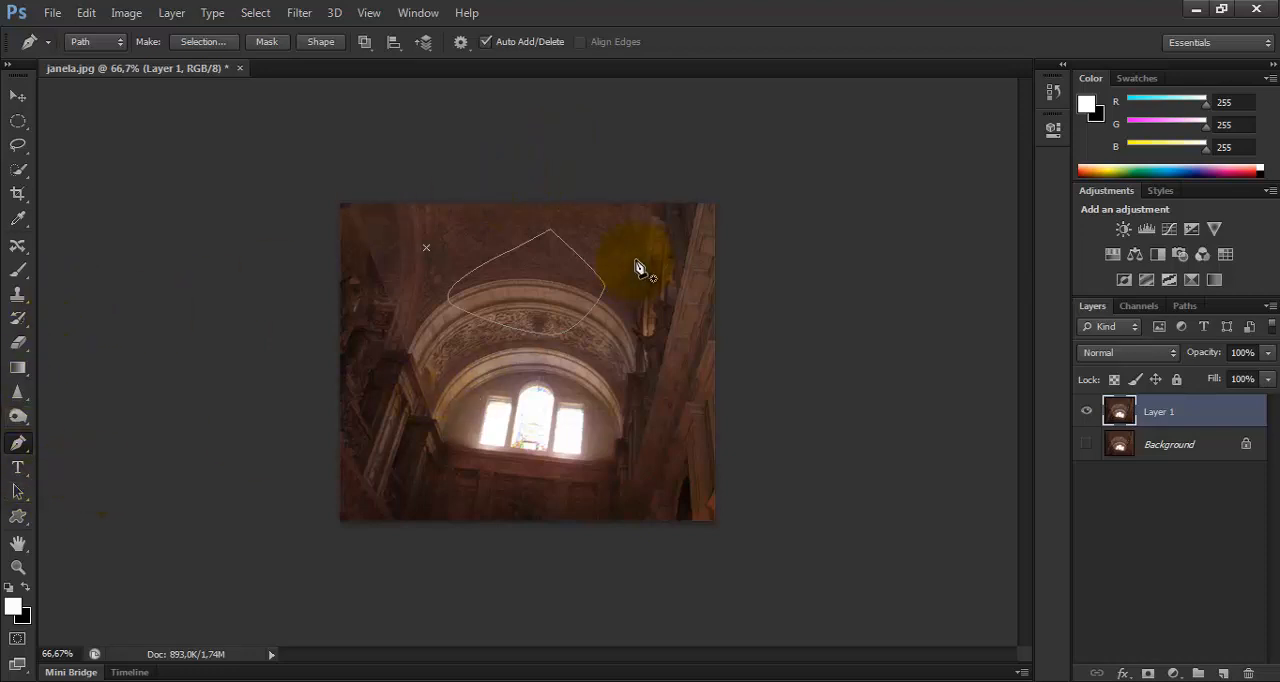
{"action": "key", "text": "Delete"}
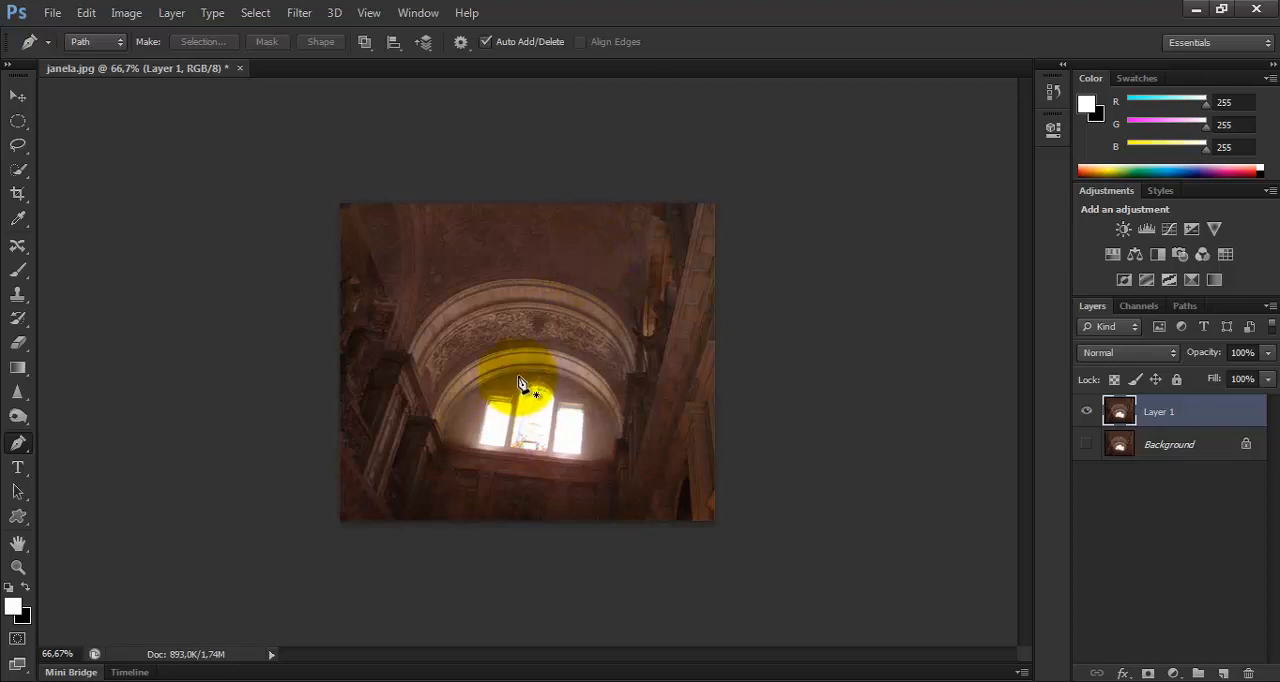
{"action": "key", "text": "a"}
{"action": "key", "text": "ctrl+1"}
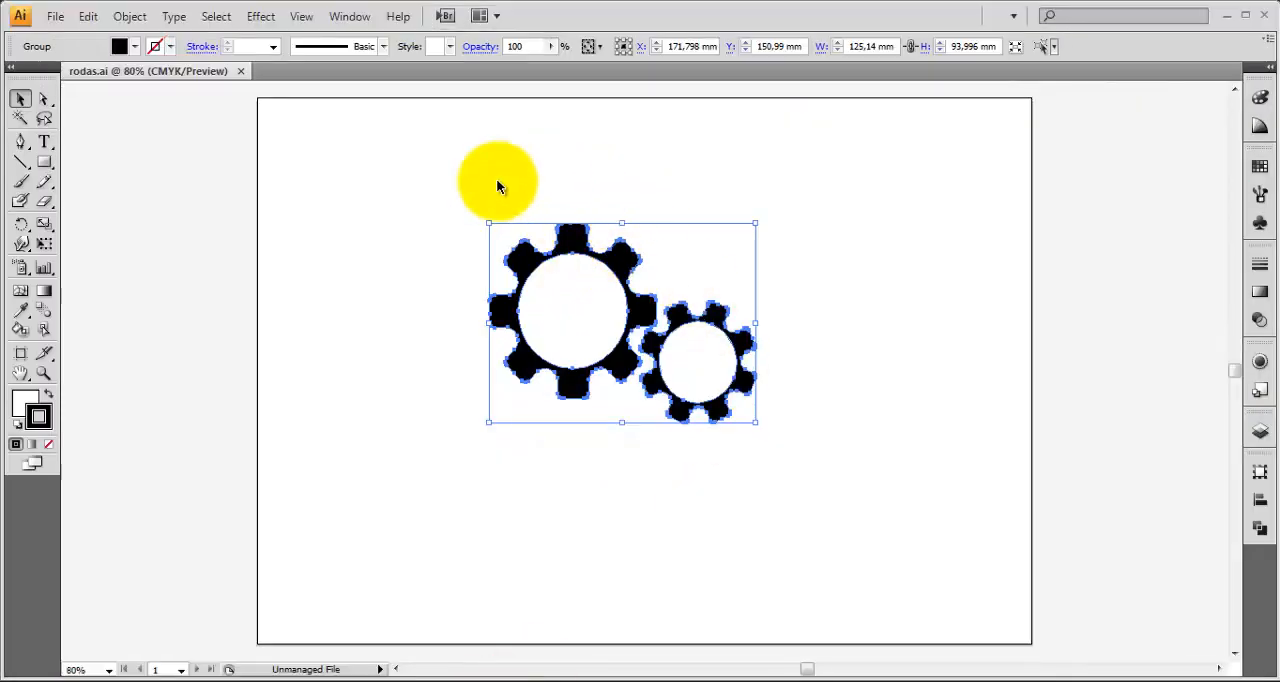
Switch to Illustrator and select and copy the group of two gears in rodas.ai.
{"action": "left_click", "coordinate": [497, 186]}
{"action": "left_click_drag", "start_coordinate": [844, 479], "coordinate": [406, 194]}
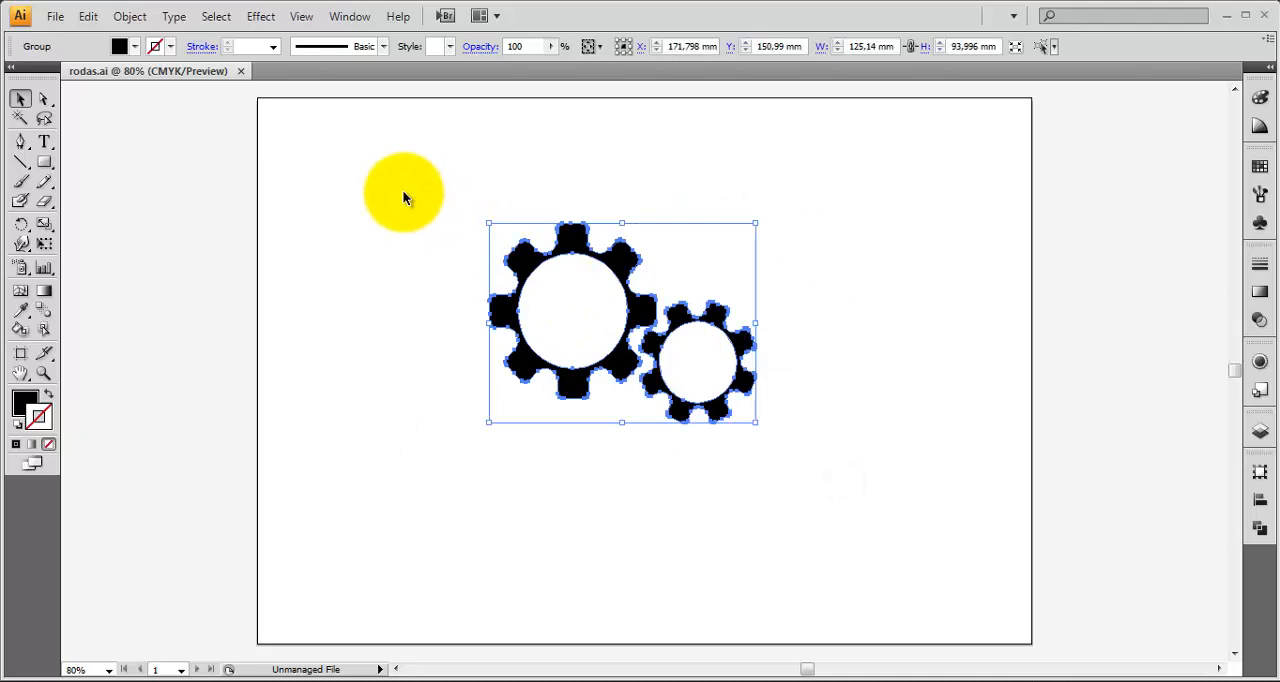
{"action": "key", "text": "ctrl+shift+b"}
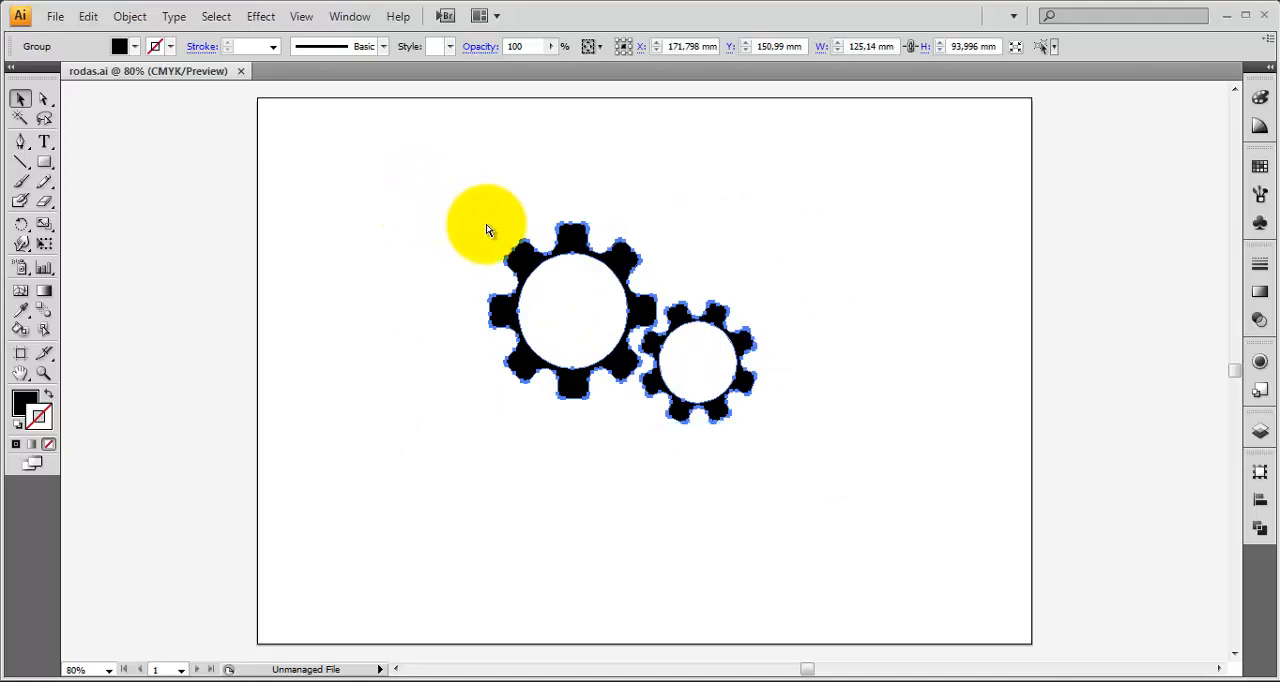
{"action": "key", "text": "ctrl+shift+b"}
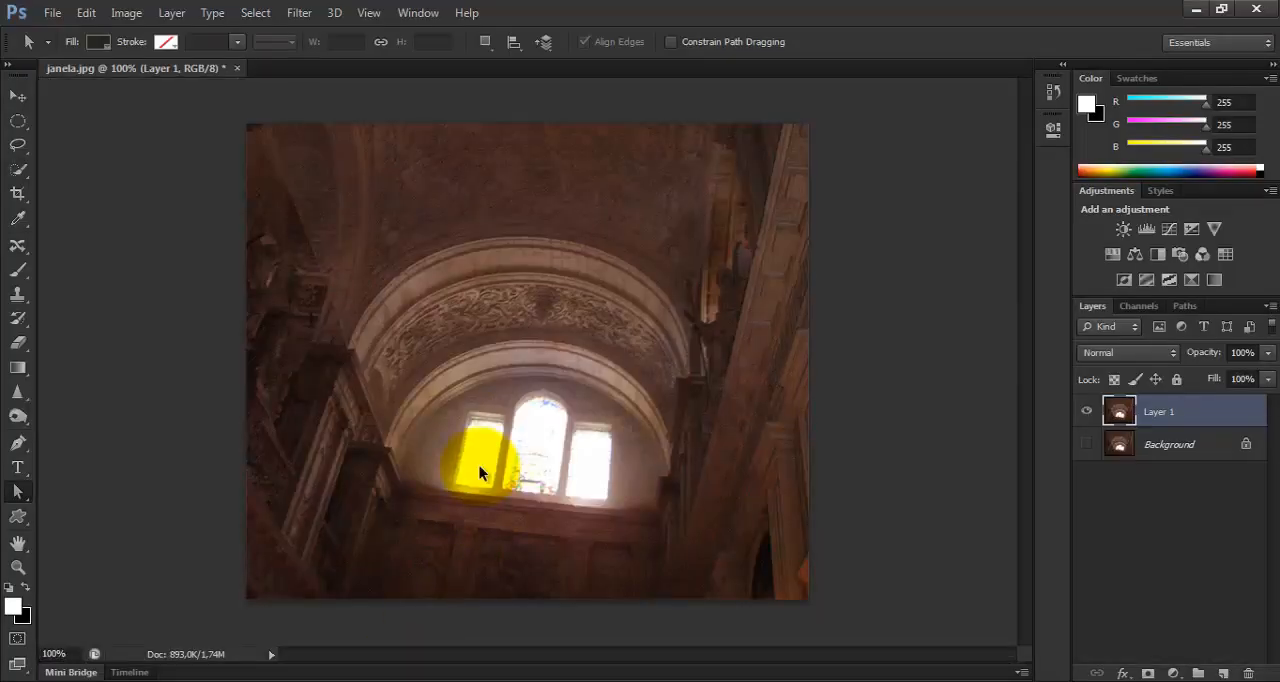
Switch back to Photoshop and paste the copied gears into janela.jpg as a Path.
{"action": "key", "text": "ctrl+v"}
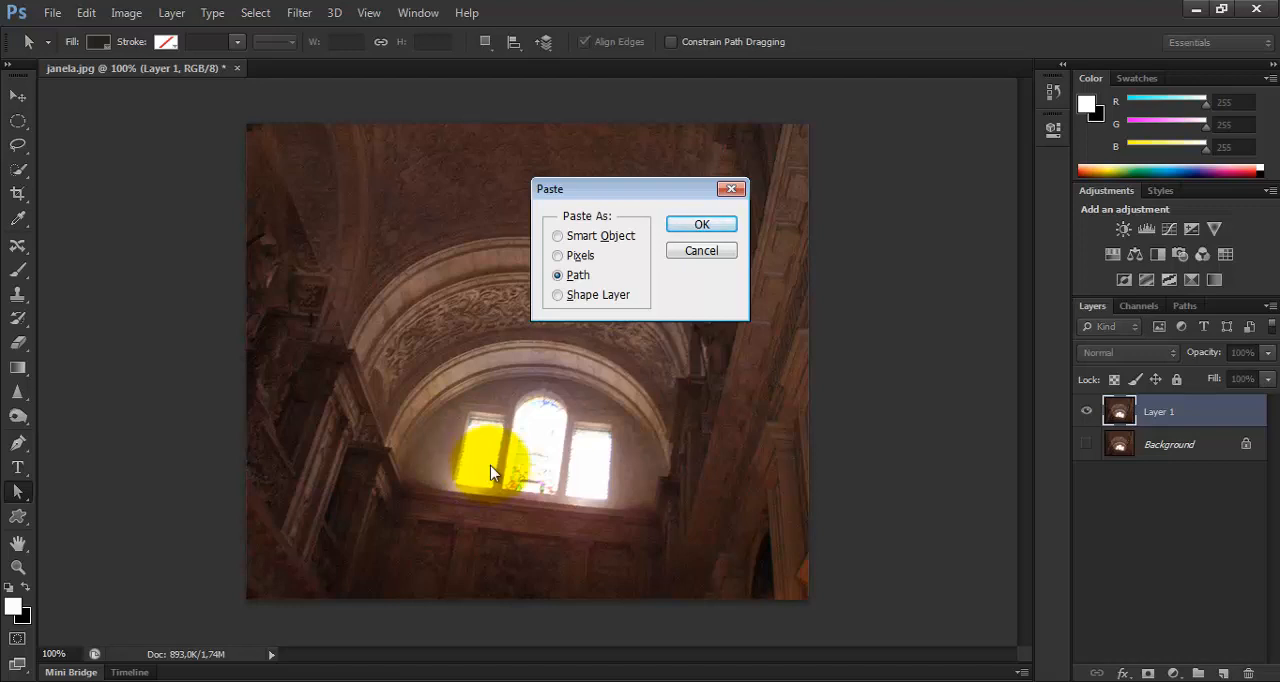
{"action": "left_click", "coordinate": [588, 240]}
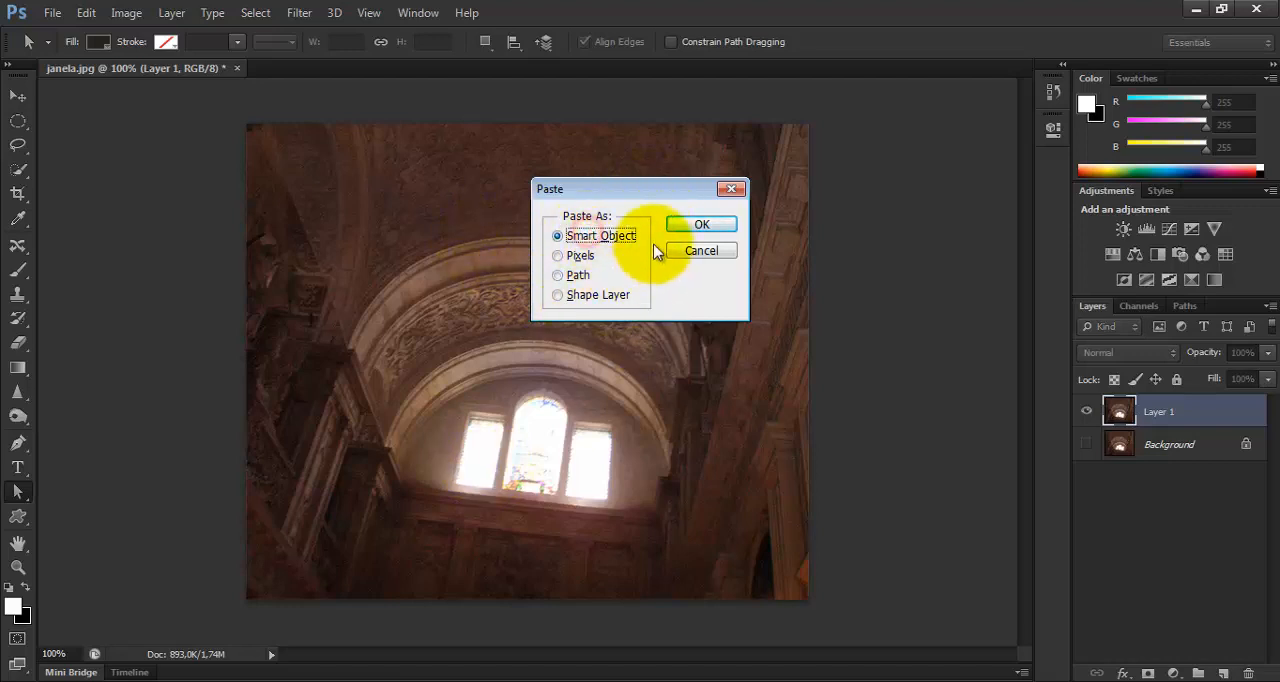
{"action": "left_click", "coordinate": [557, 278]}
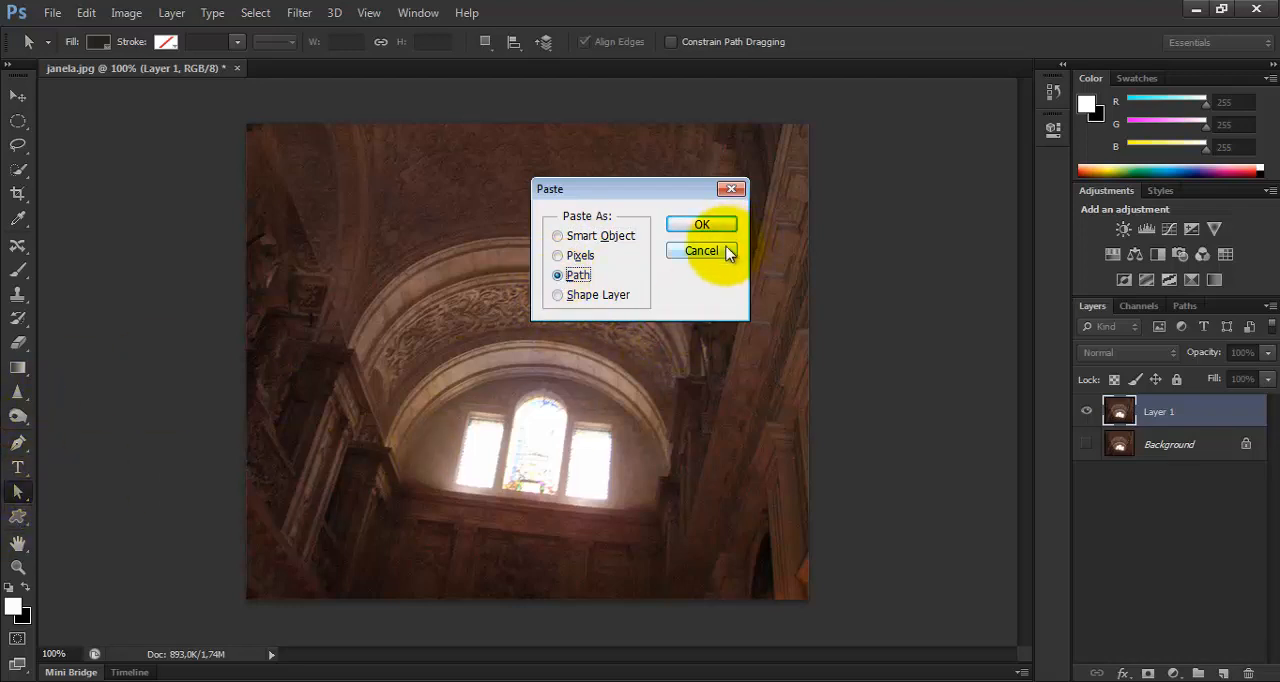
{"action": "left_click", "coordinate": [699, 228]}
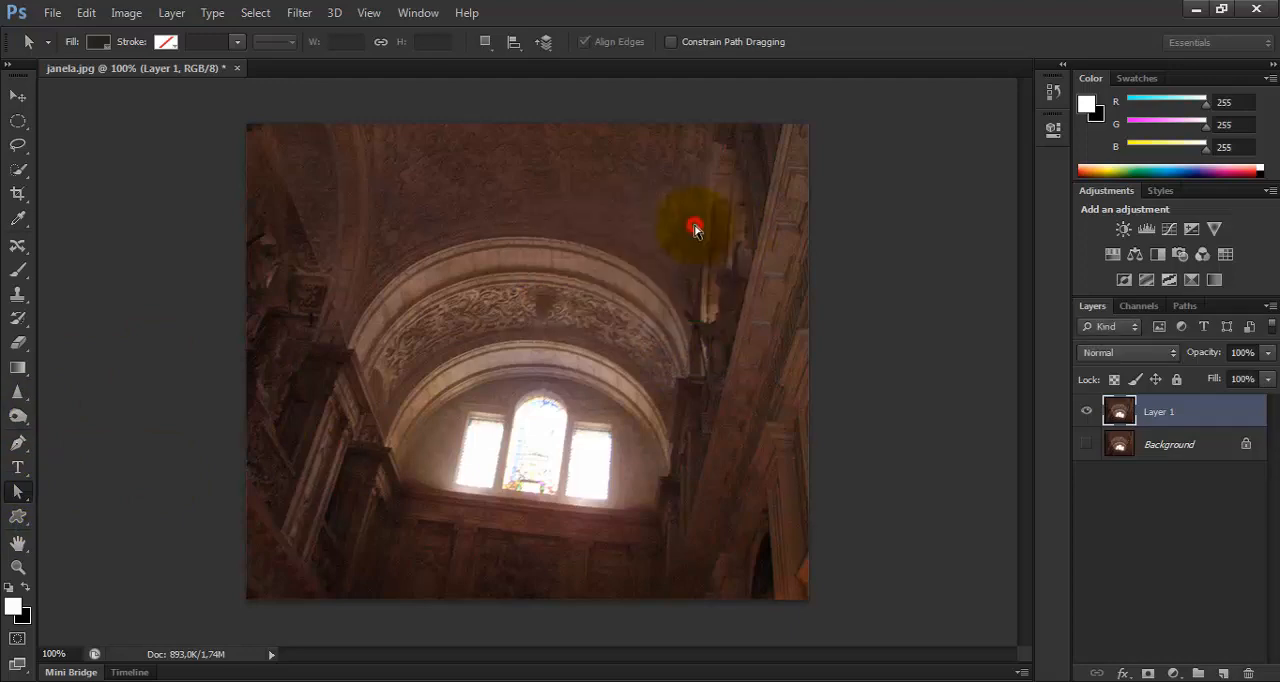
Select the large gear's outline and nudge the anchor point at the inner end of its right-hand tooth's upper edge.
{"action": "key", "text": "ctrl+plus"}
{"action": "key", "text": "ctrl+plus"}
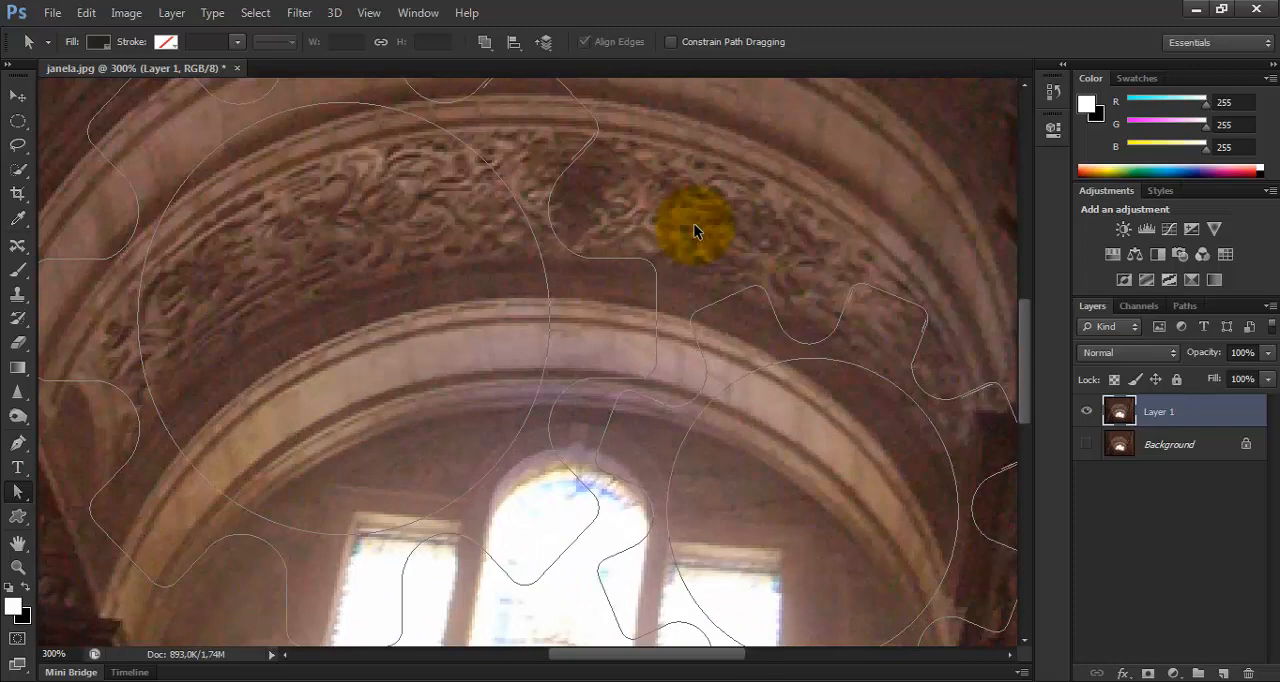
{"action": "key", "text": "ctrl+plus"}
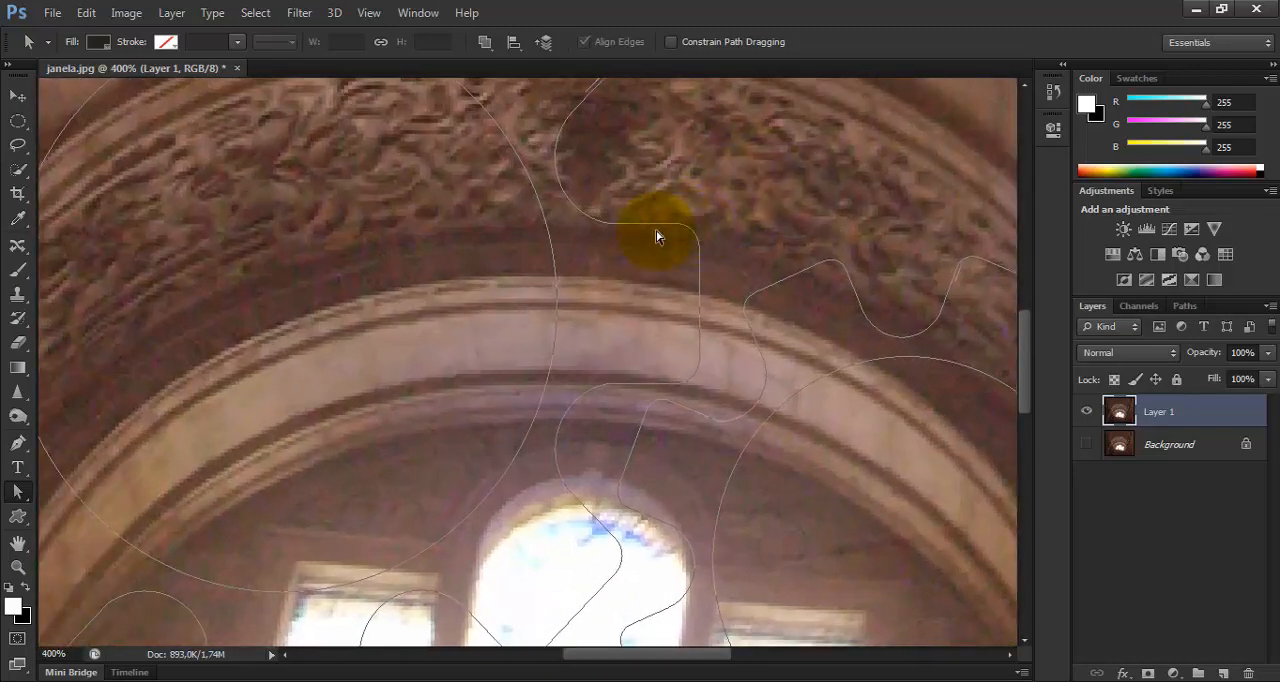
{"action": "left_click", "coordinate": [592, 220]}
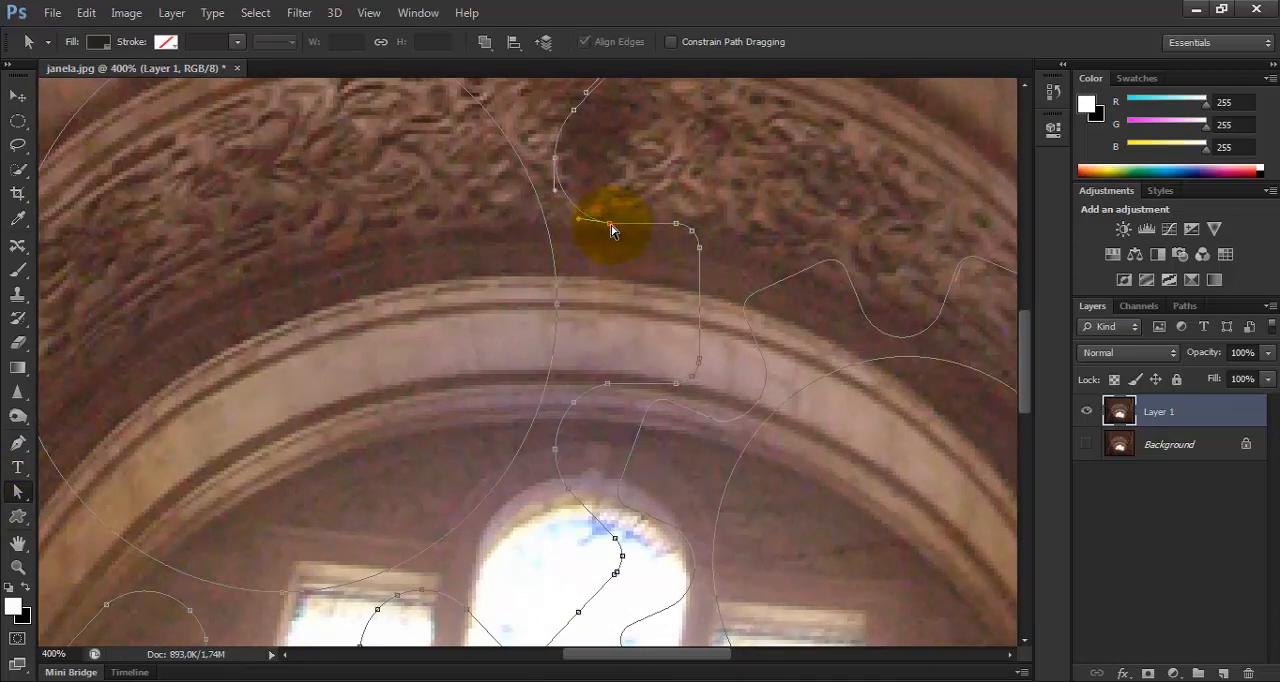
{"action": "mouse_move", "coordinate": [612, 225]}
{"action": "left_mouse_down"}
{"action": "mouse_move", "coordinate": [591, 299]}
{"action": "mouse_move", "coordinate": [620, 175]}
{"action": "mouse_move", "coordinate": [616, 229]}
{"action": "left_mouse_up"}
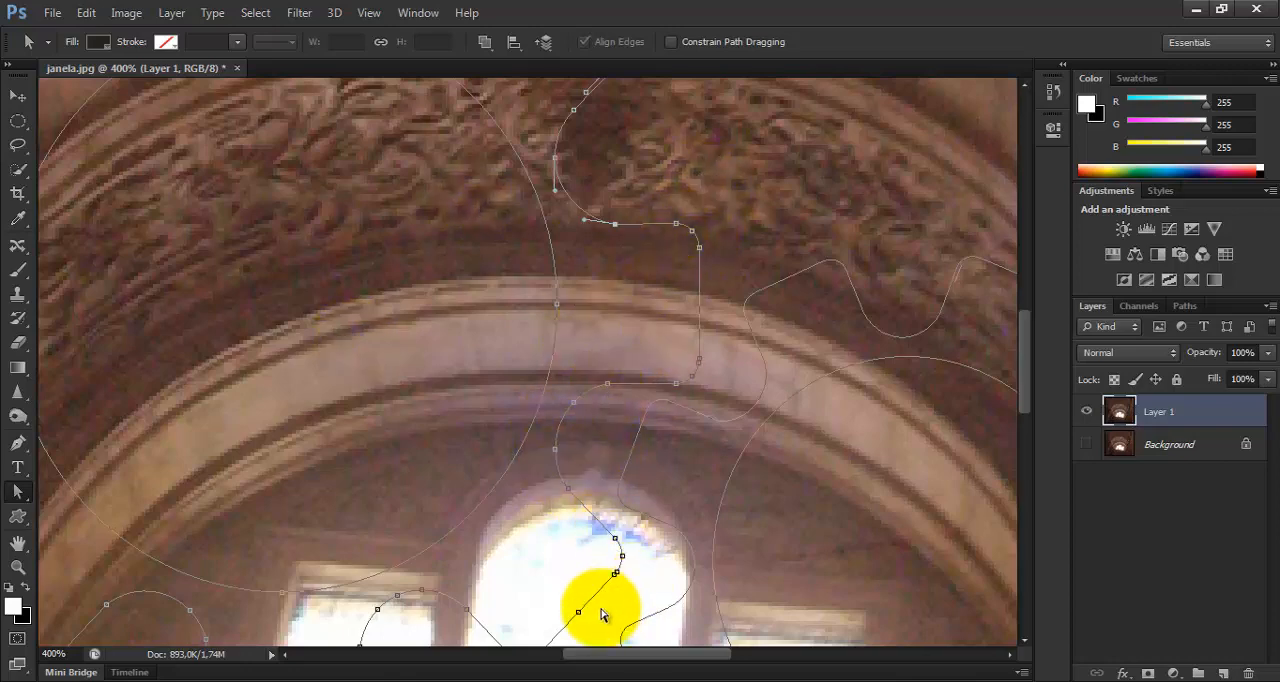
Delete anchor points from the curve below the large gear's right-hand tooth with the Delete Anchor Point tool, undoing the last removal.
{"action": "left_click_drag", "start_coordinate": [18, 492], "coordinate": [70, 507]}
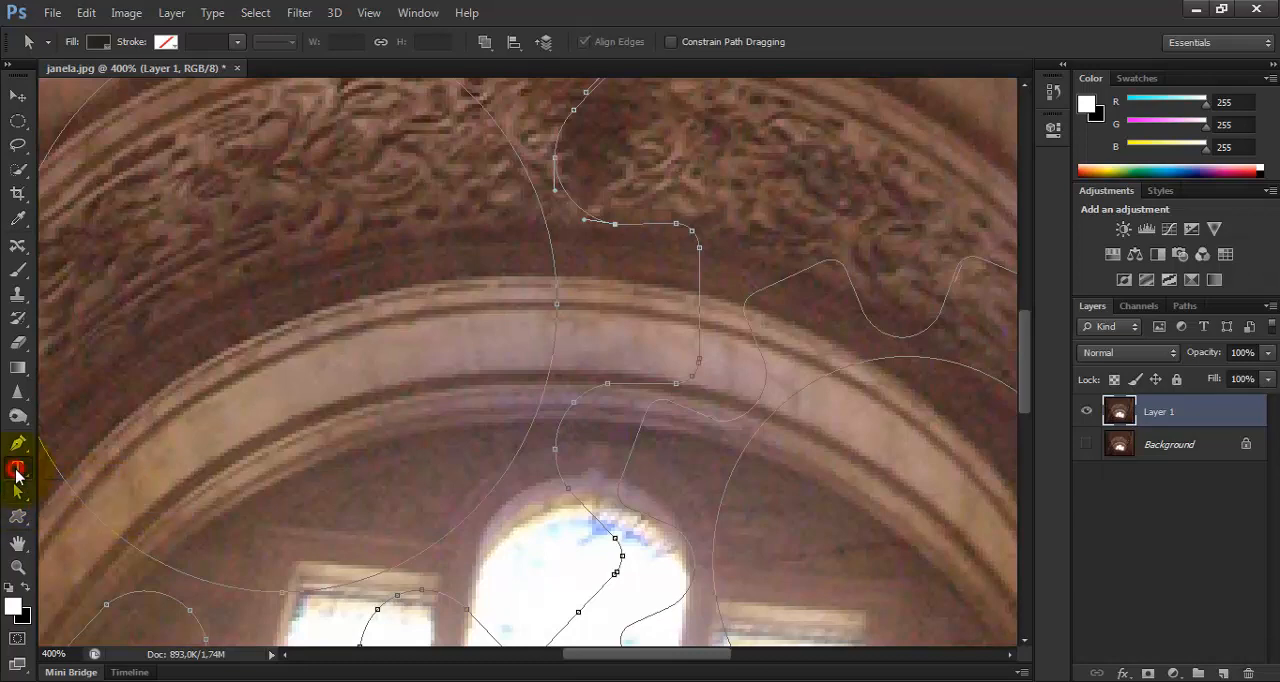
{"action": "left_click_drag", "start_coordinate": [18, 443], "coordinate": [100, 491]}
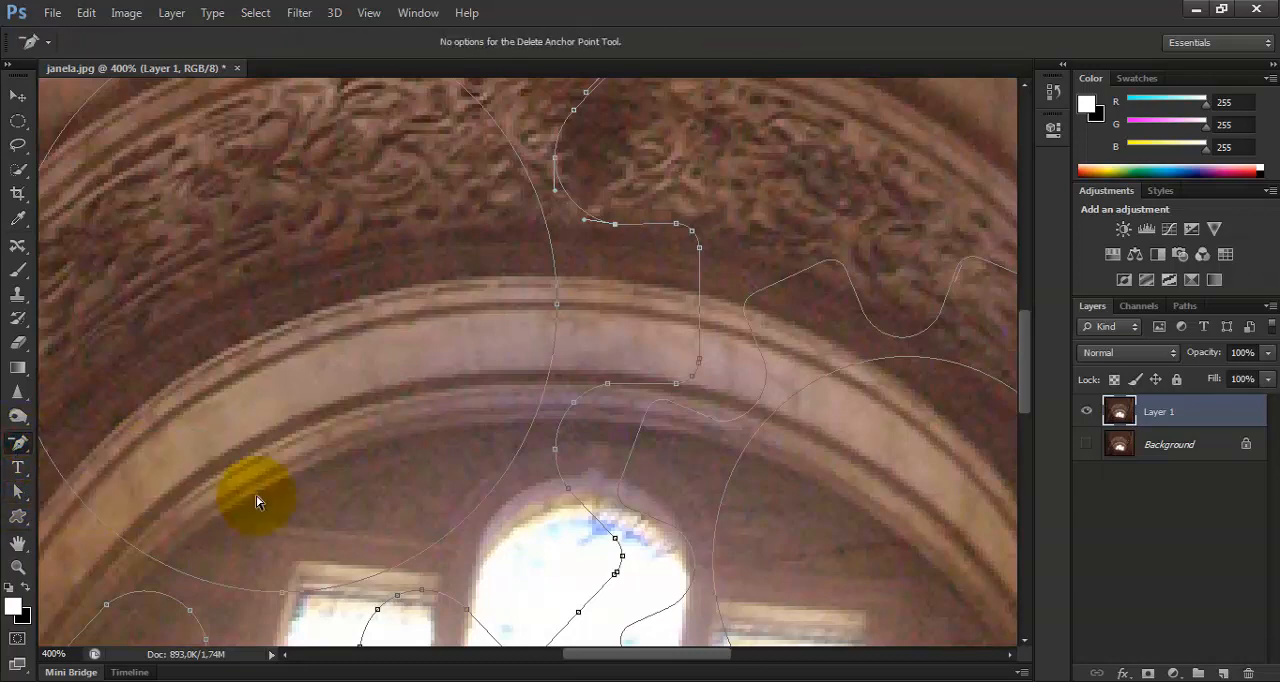
{"action": "left_click", "coordinate": [555, 449]}
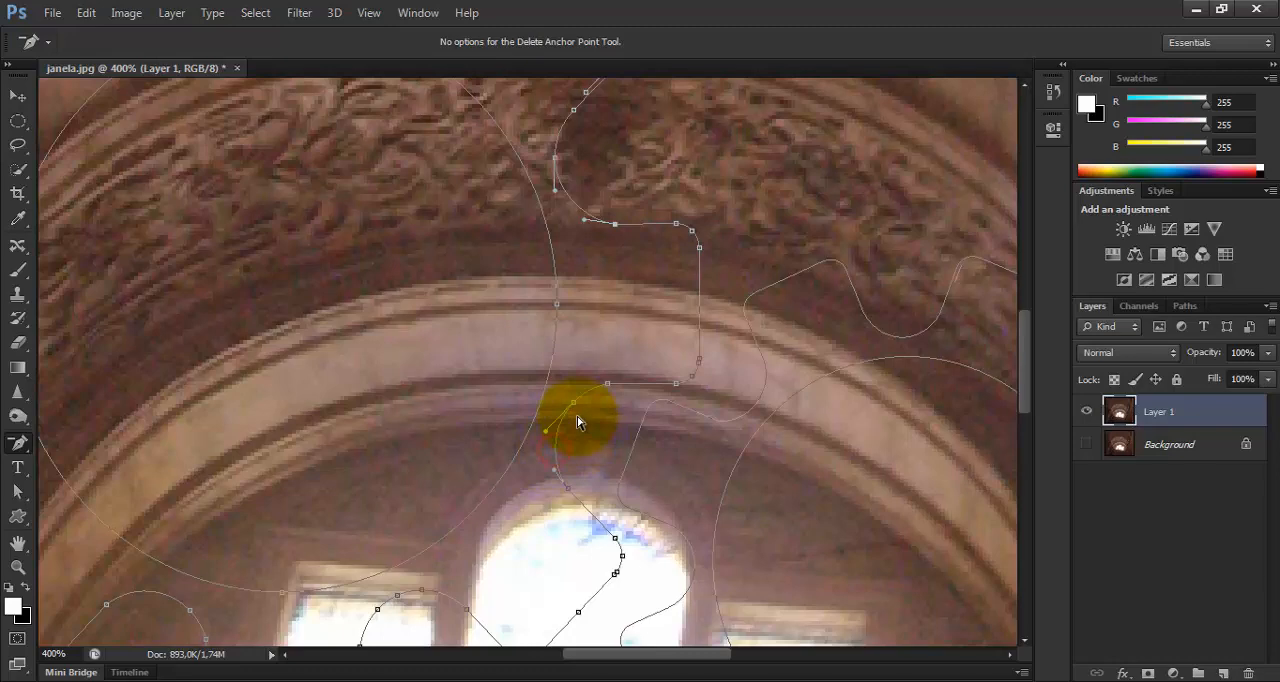
{"action": "left_click", "coordinate": [608, 382]}
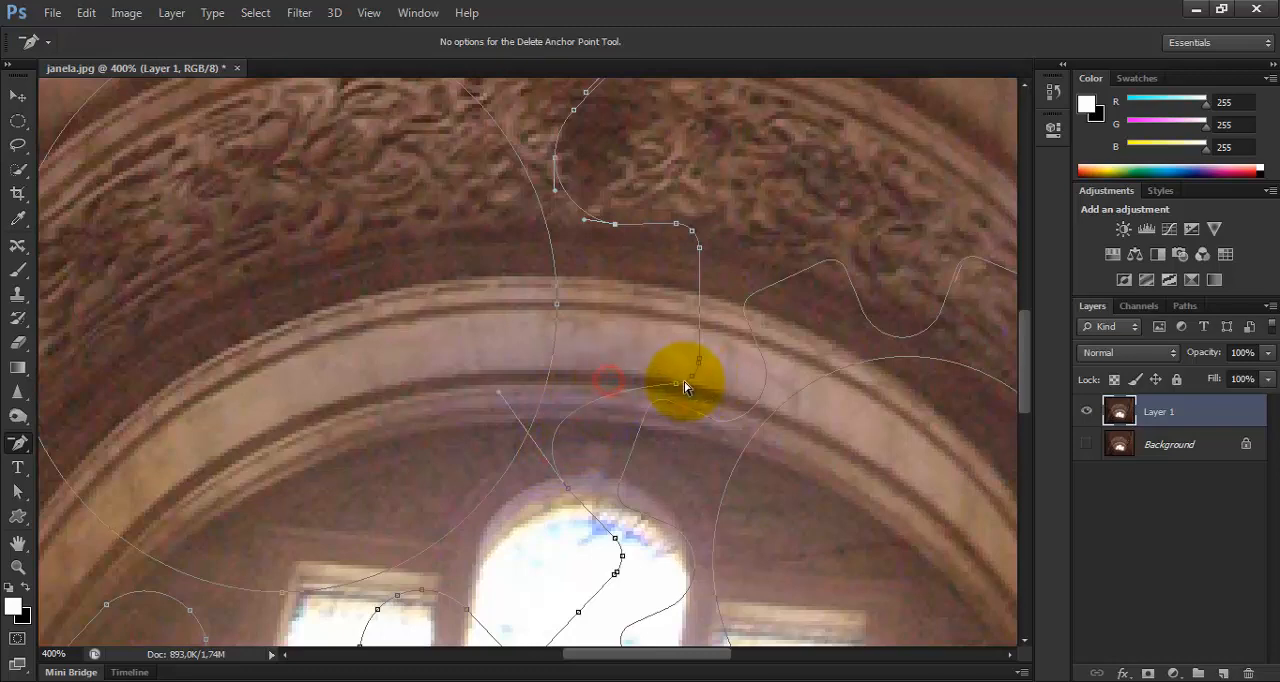
{"action": "left_click", "coordinate": [698, 358]}
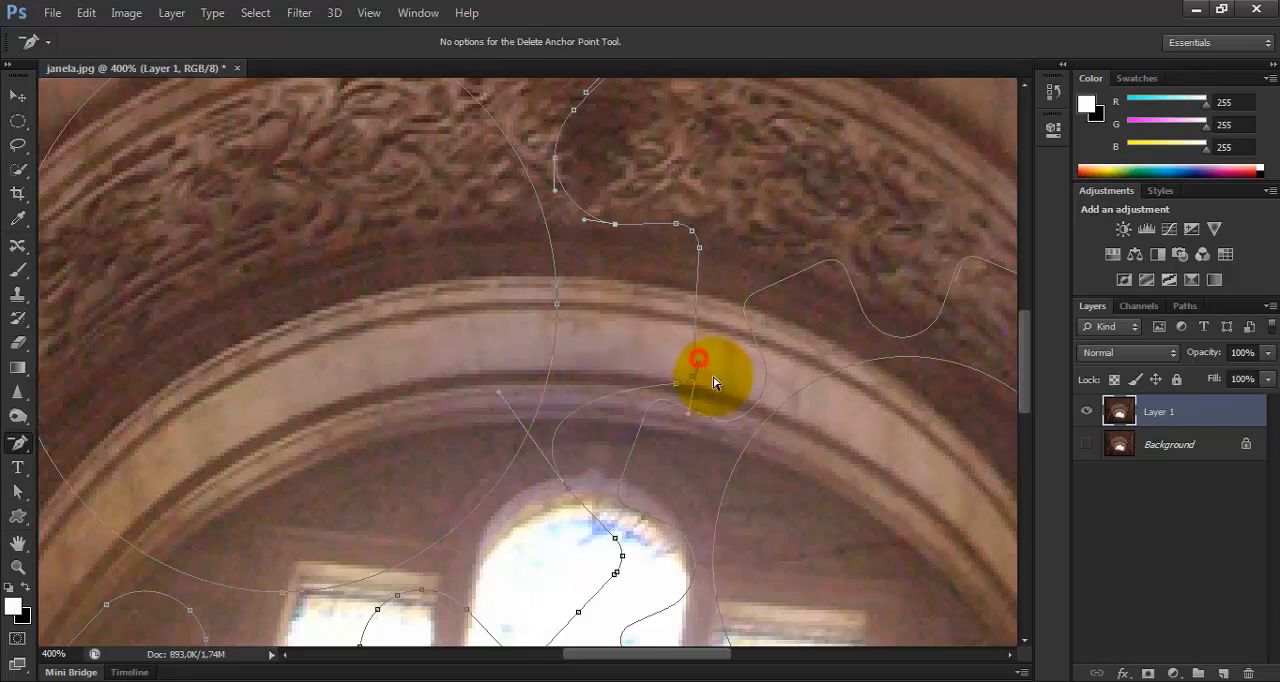
{"action": "key", "text": "ctrl+z"}
Delete the redundant doubled anchor points at both ends of the large gear's diagonal tooth edge over the central window.
{"action": "scroll", "coordinate": [651, 548], "scroll_direction": "up", "scroll_amount": 2}
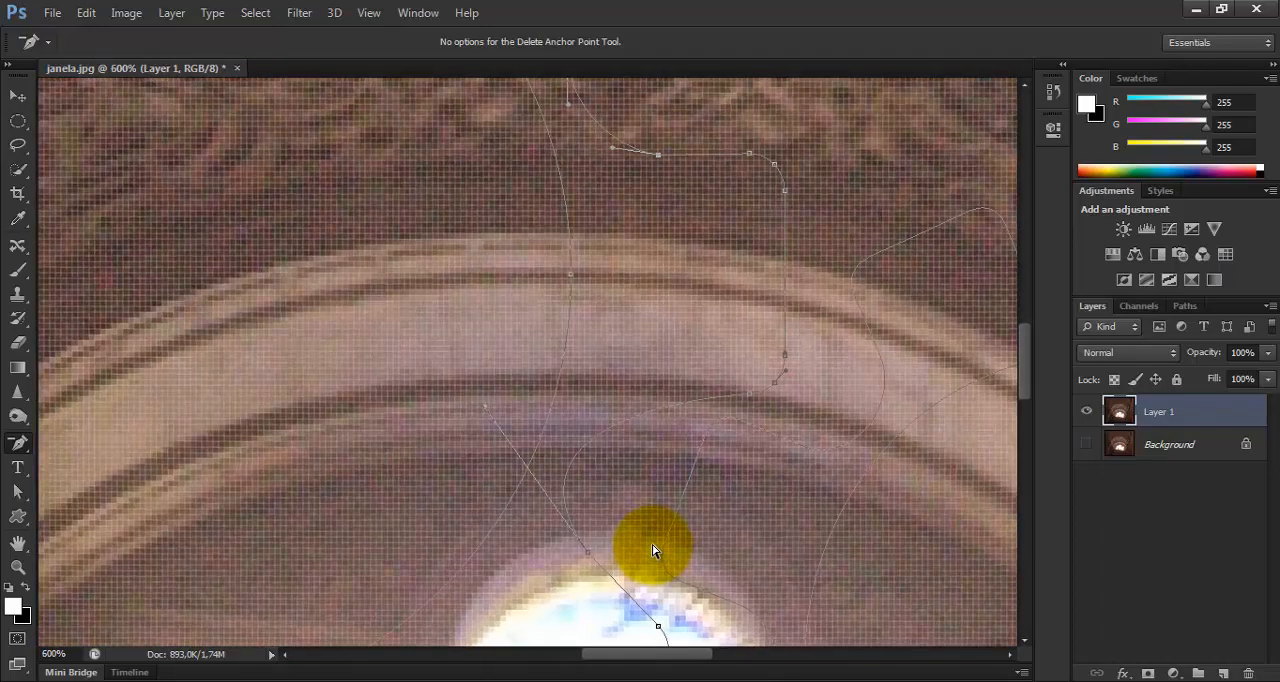
{"action": "left_click_drag", "start_coordinate": [652, 548], "coordinate": [657, 314]}
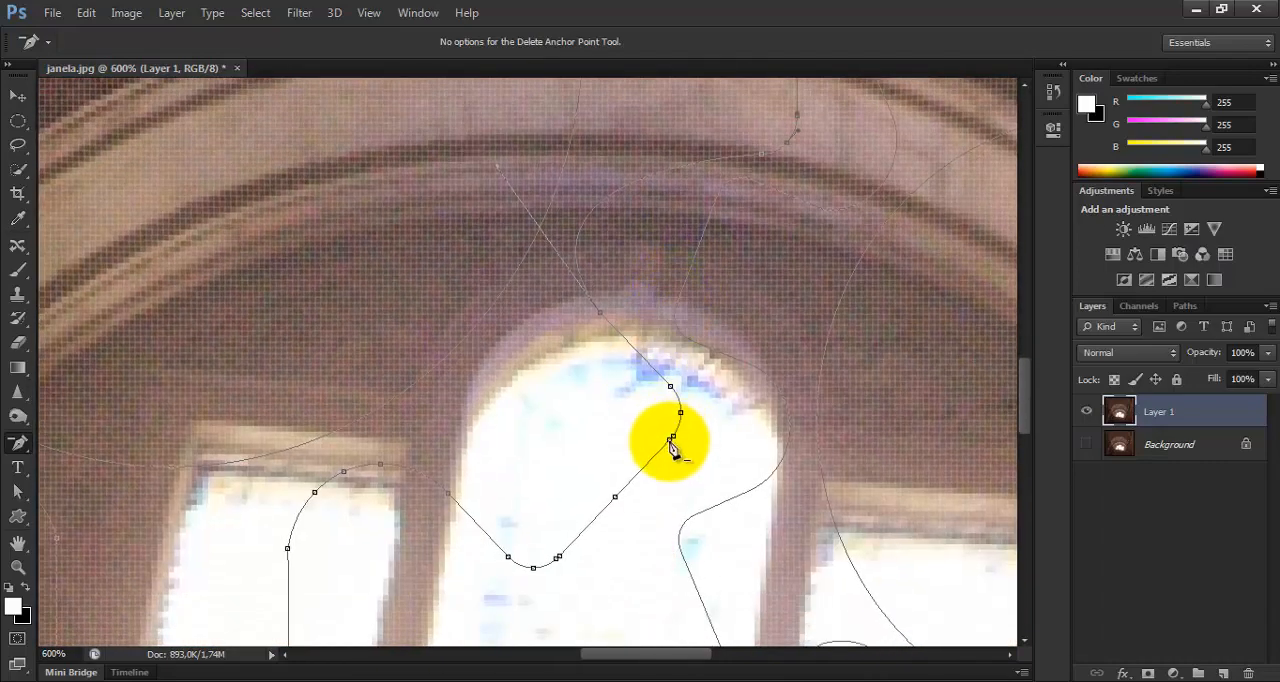
{"action": "left_click", "coordinate": [671, 441]}
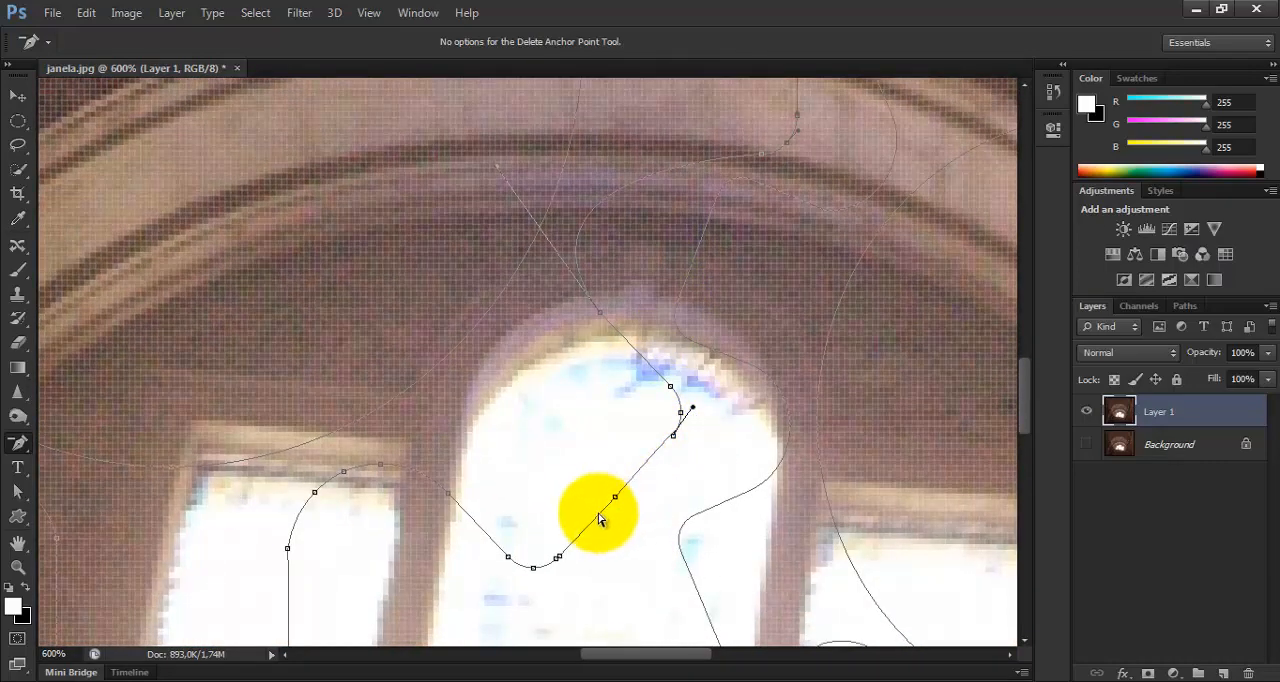
{"action": "left_click", "coordinate": [558, 553]}
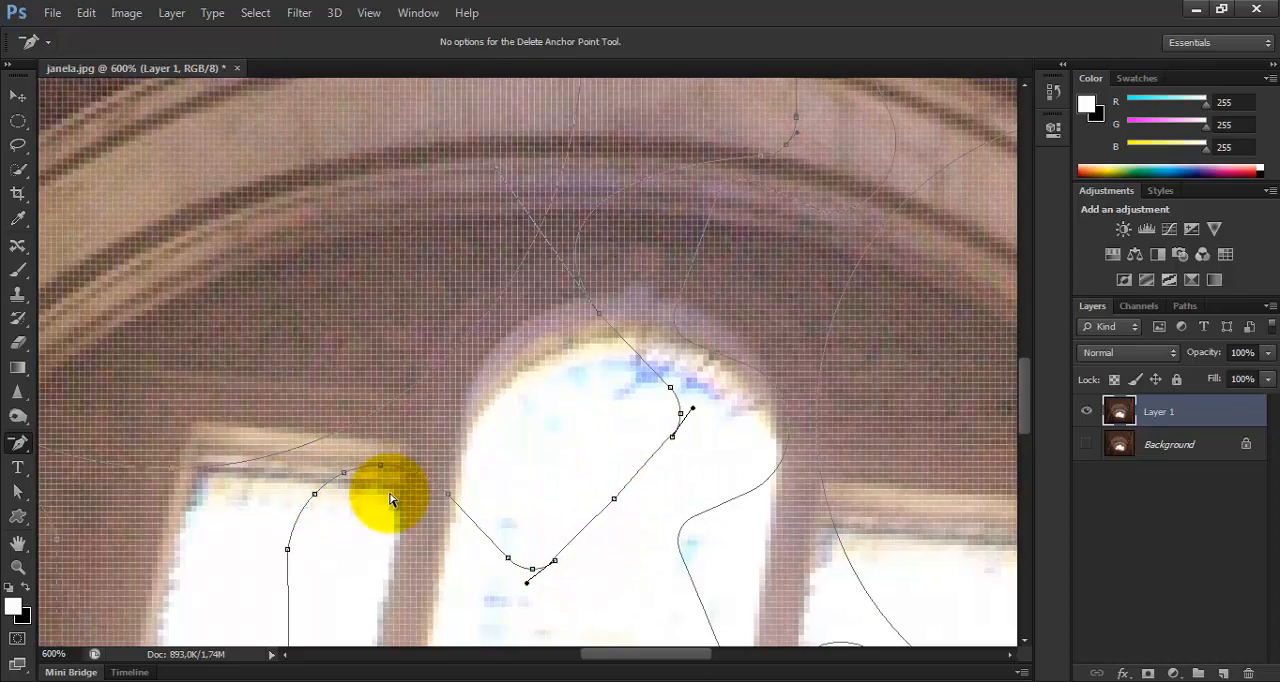
{"action": "key", "text": "ctrl+minus"}
{"action": "key", "text": "ctrl+minus"}
{"action": "key", "text": "ctrl+minus"}
{"action": "key", "text": "ctrl+minus"}
{"action": "key", "text": "ctrl+minus"}
{"action": "key", "text": "ctrl+minus"}
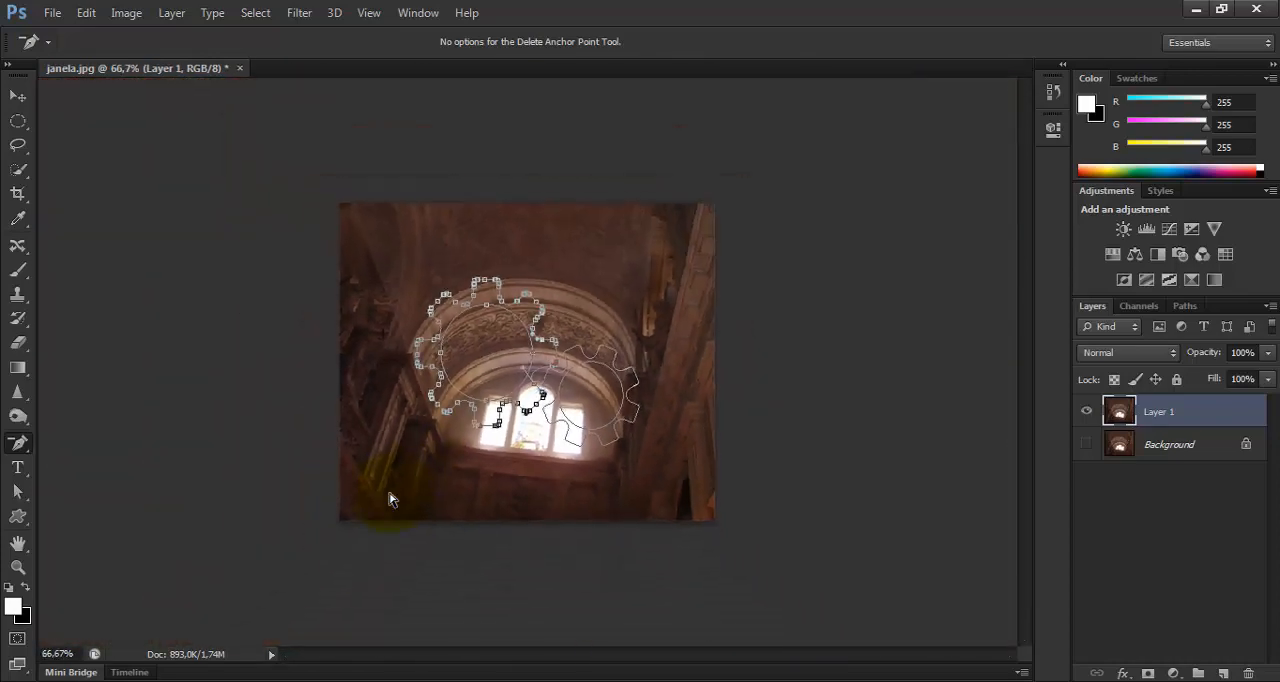